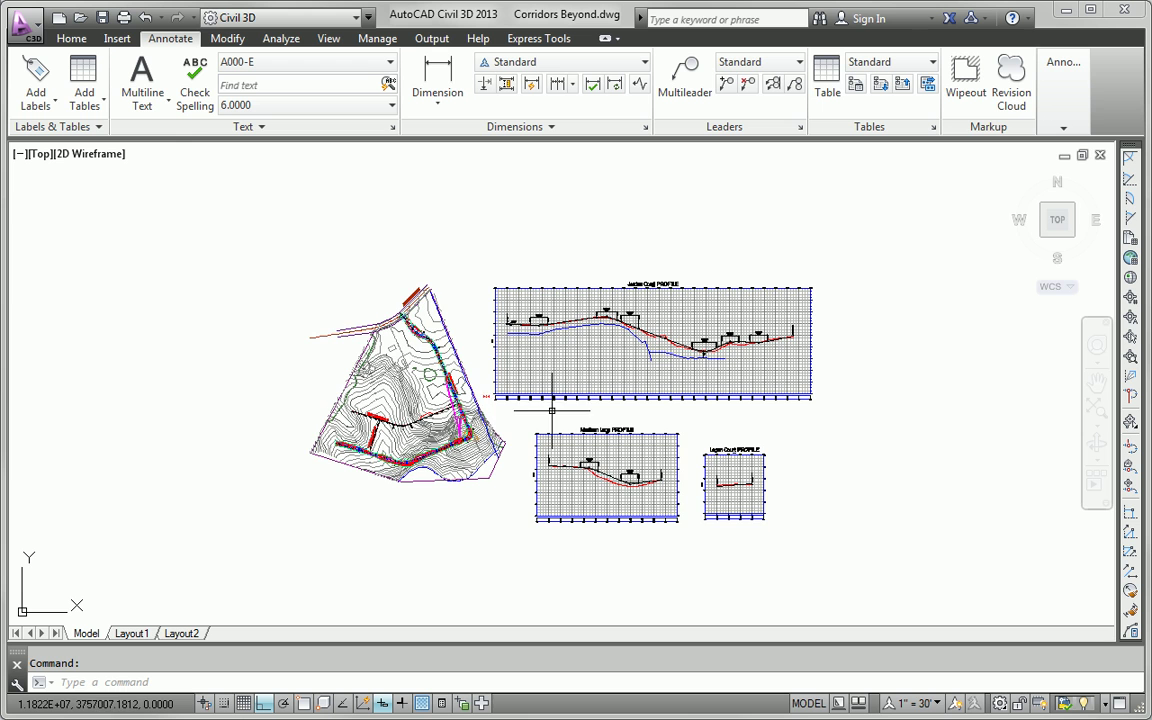
Copy the road assembly straight down to an empty area below the original
scroll(501, 400, up, 4)
scroll(501, 400, up, 8)
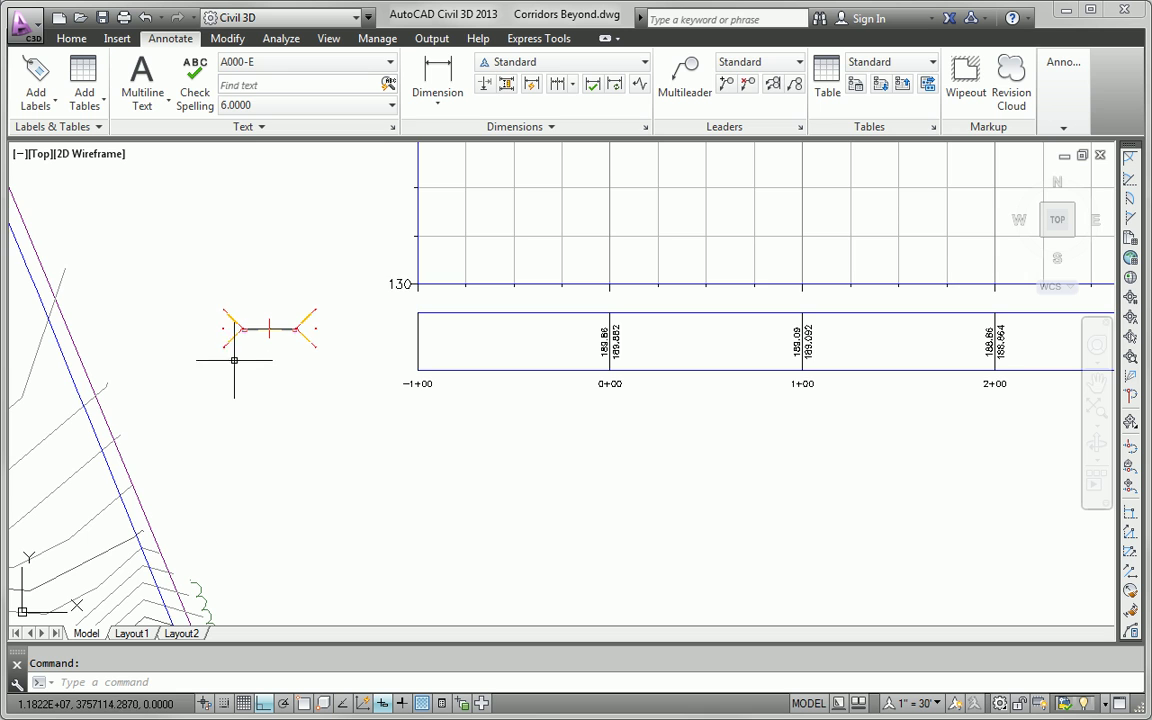
scroll(260, 336, up, 4)
scroll(260, 336, up, 2)
middle_drag(327, 417, 501, 399)
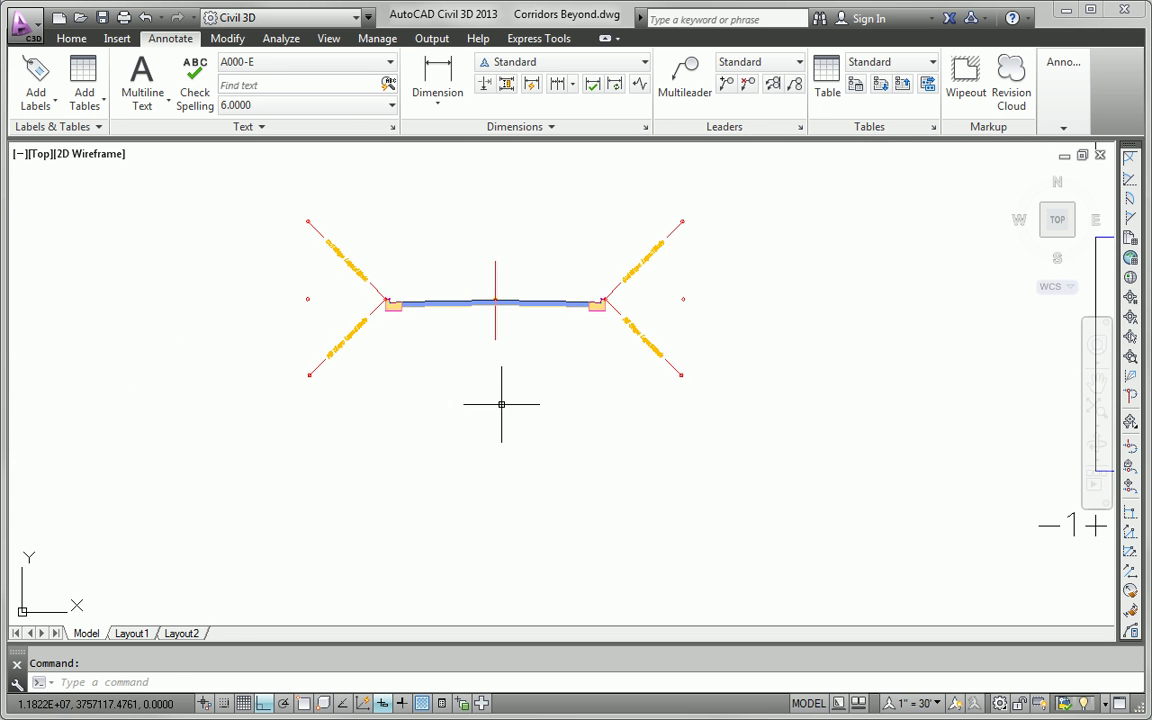
text(co)
key(Return)
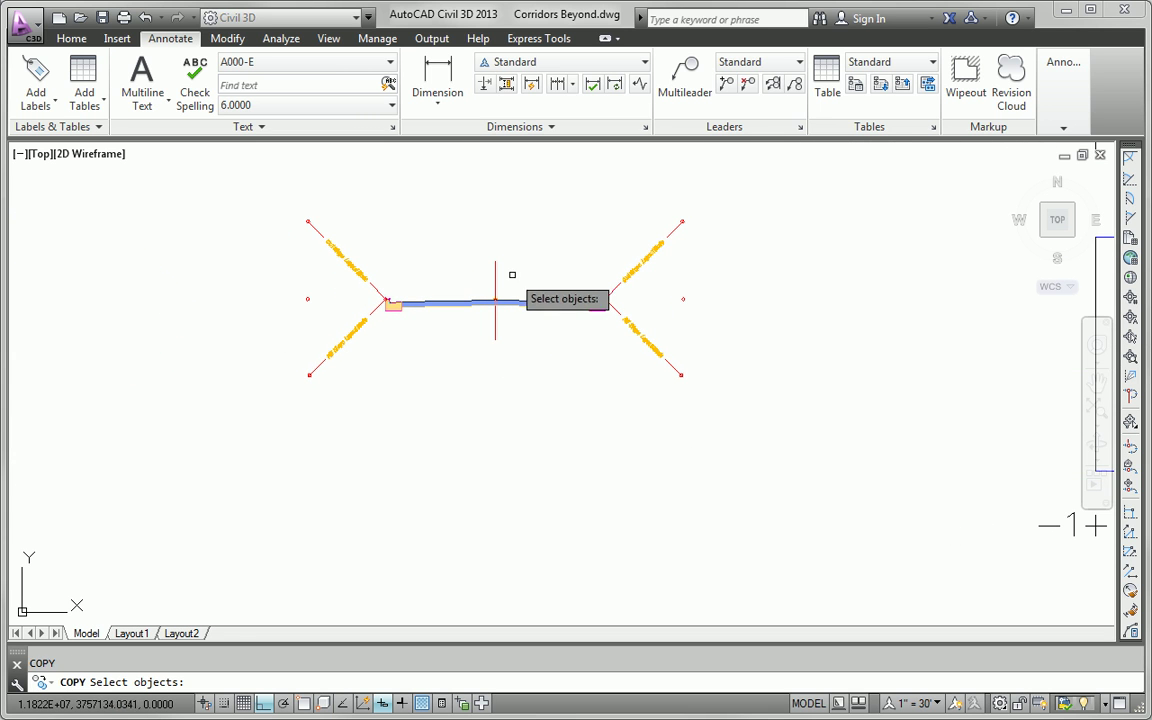
click(497, 271)
click(456, 280)
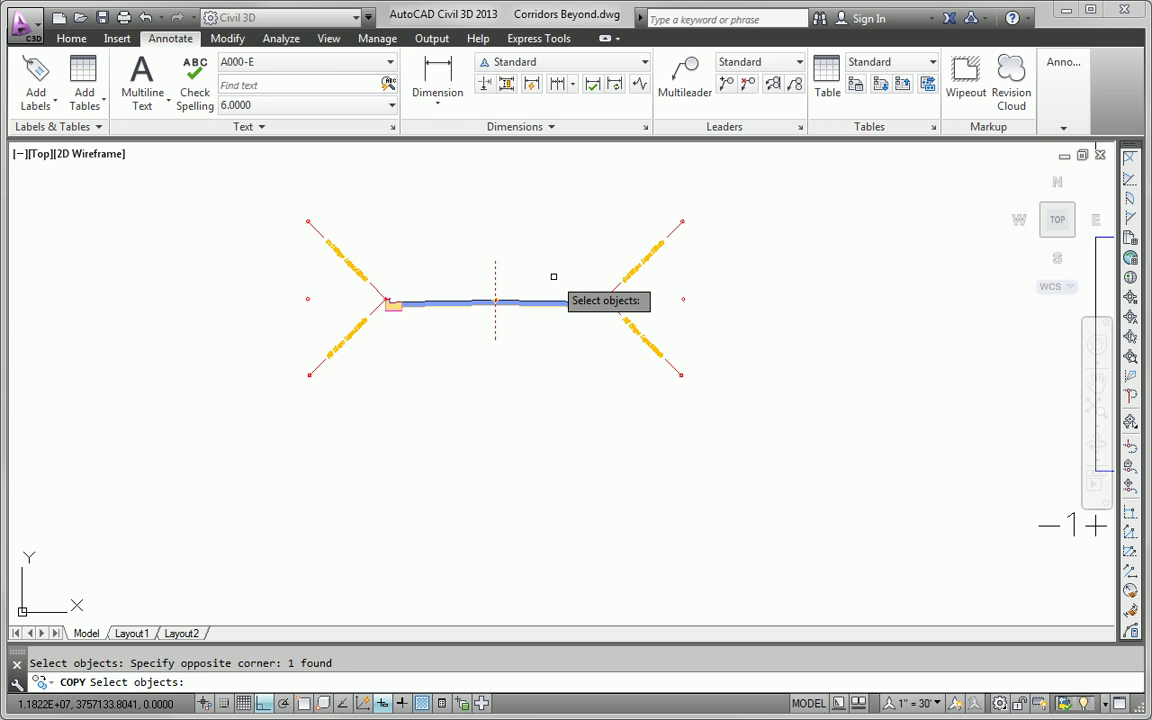
key(Return)
click(547, 267)
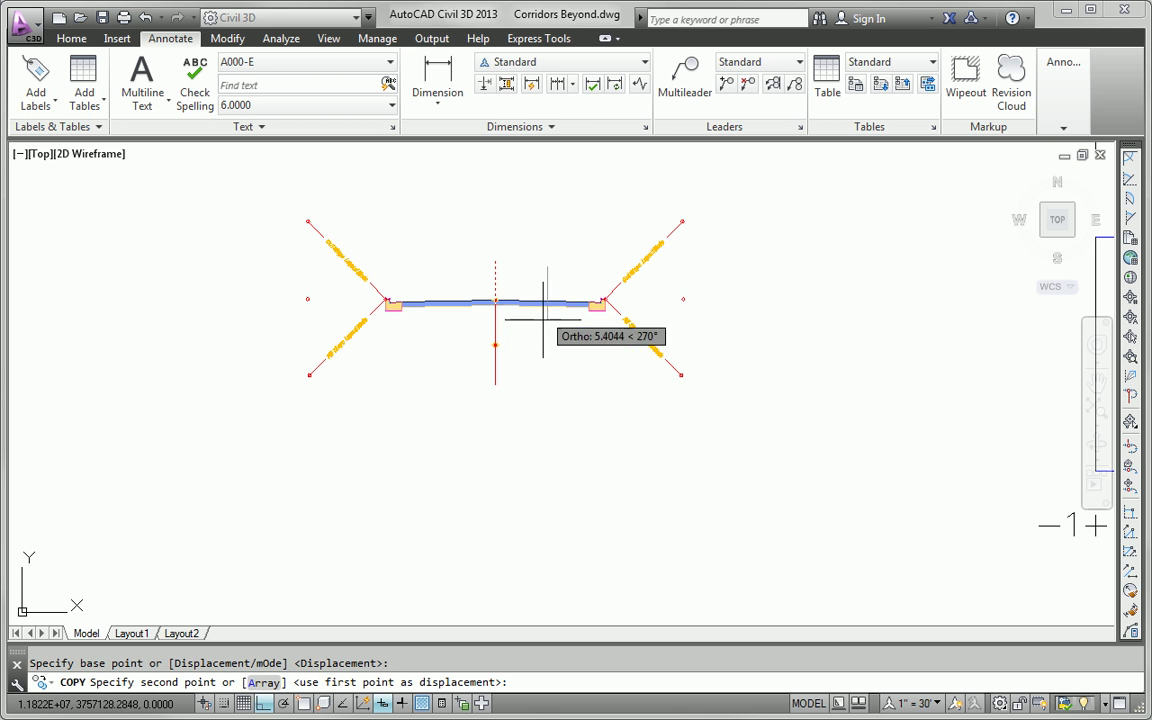
click(578, 503)
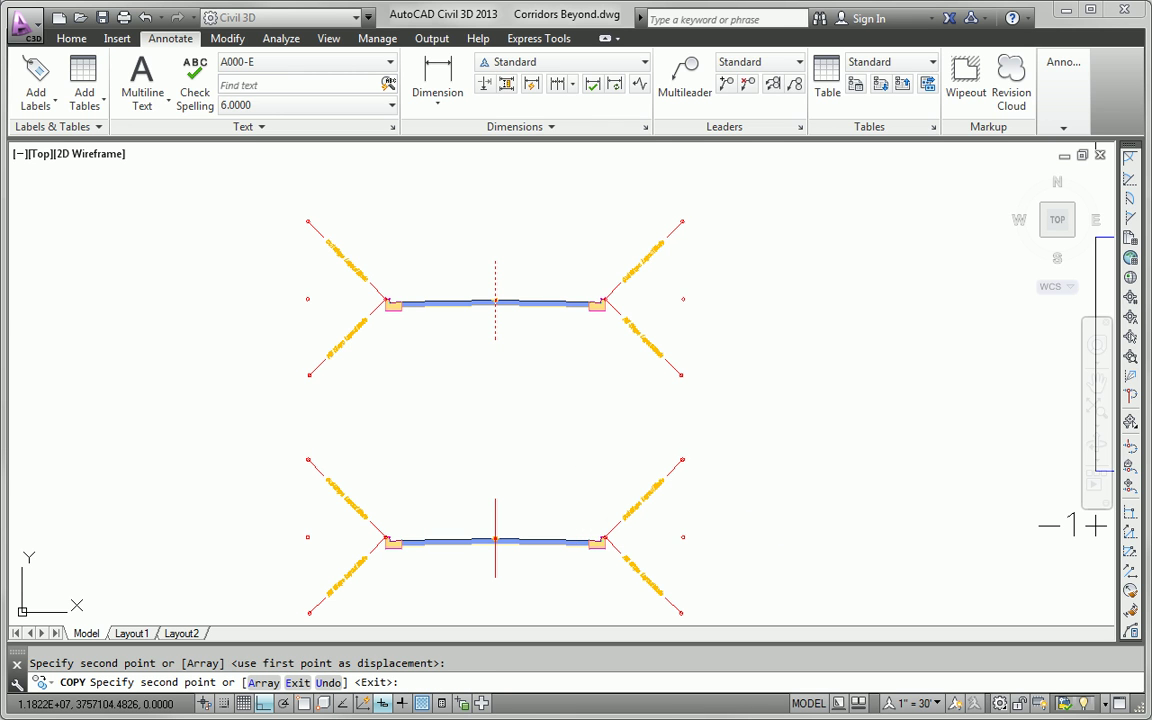
key(Escape)
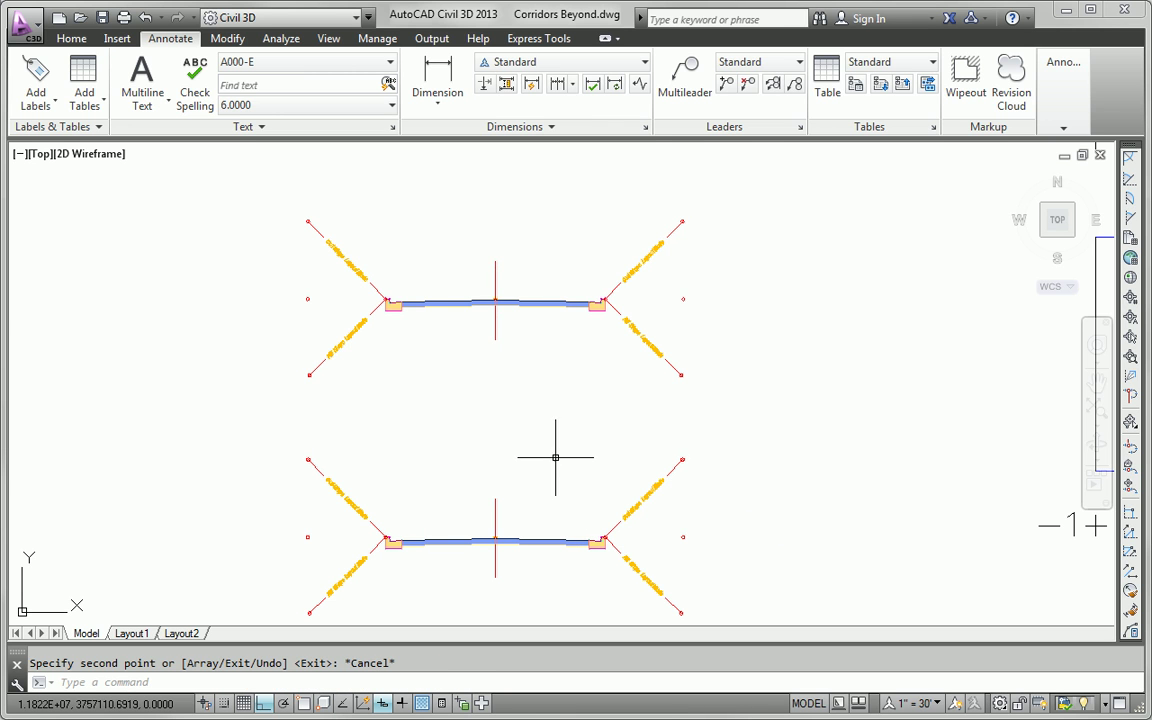
Delete the left curb subassembly from the copied assembly
mouse_move(555, 458)
middle_down()
mouse_move(609, 440)
mouse_move(616, 410)
middle_up()
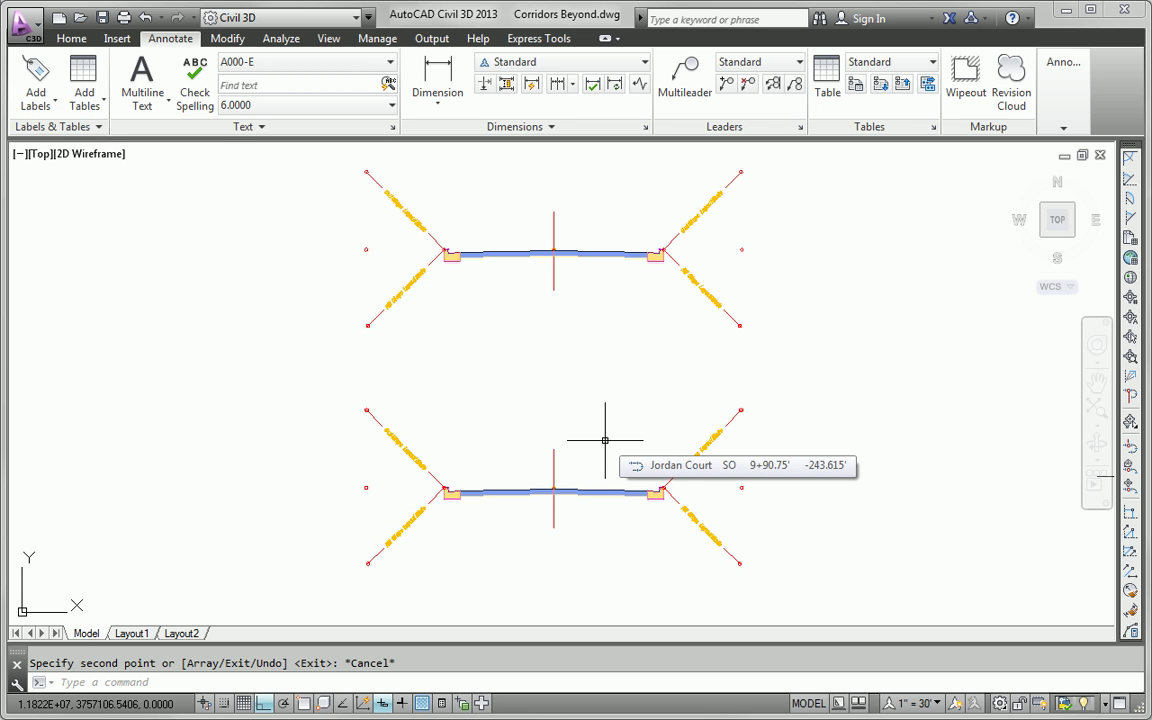
scroll(476, 527, up, 6)
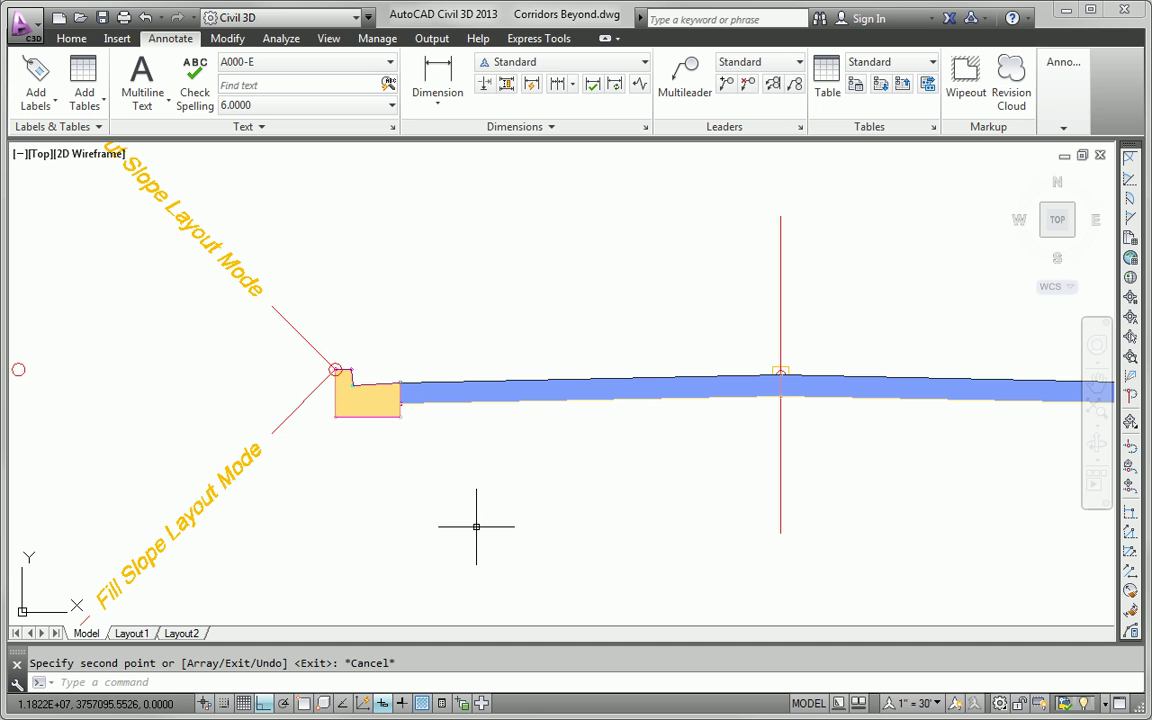
click(384, 435)
click(384, 435)
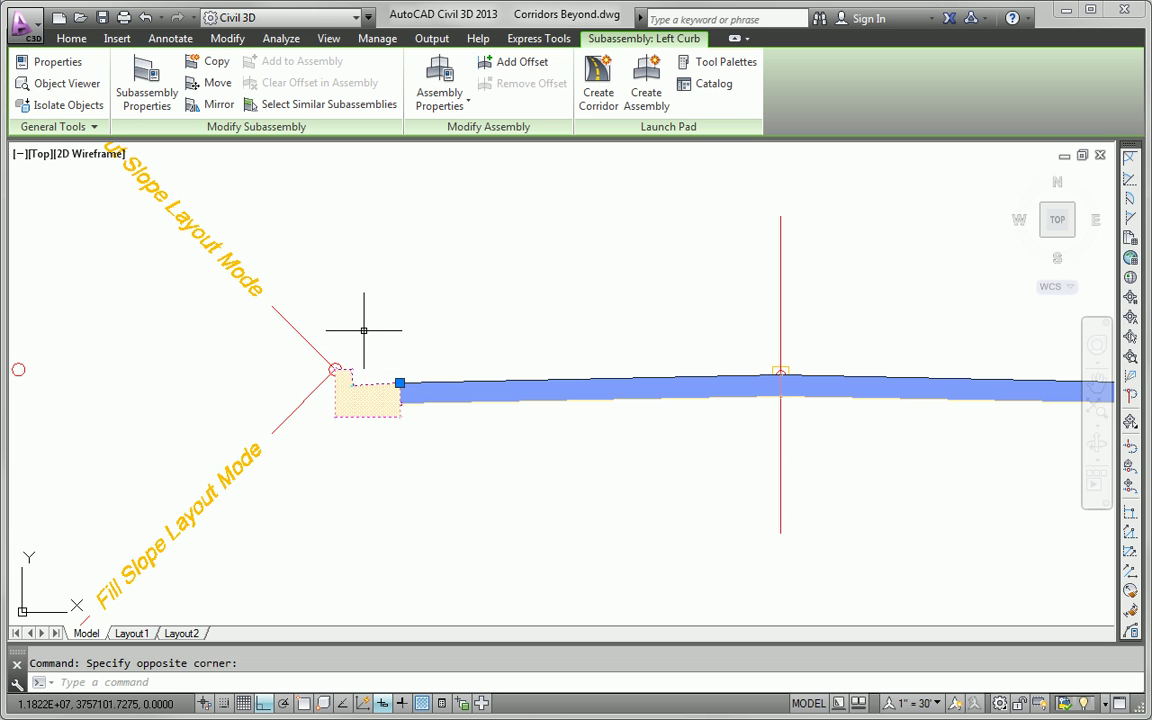
key(Delete)
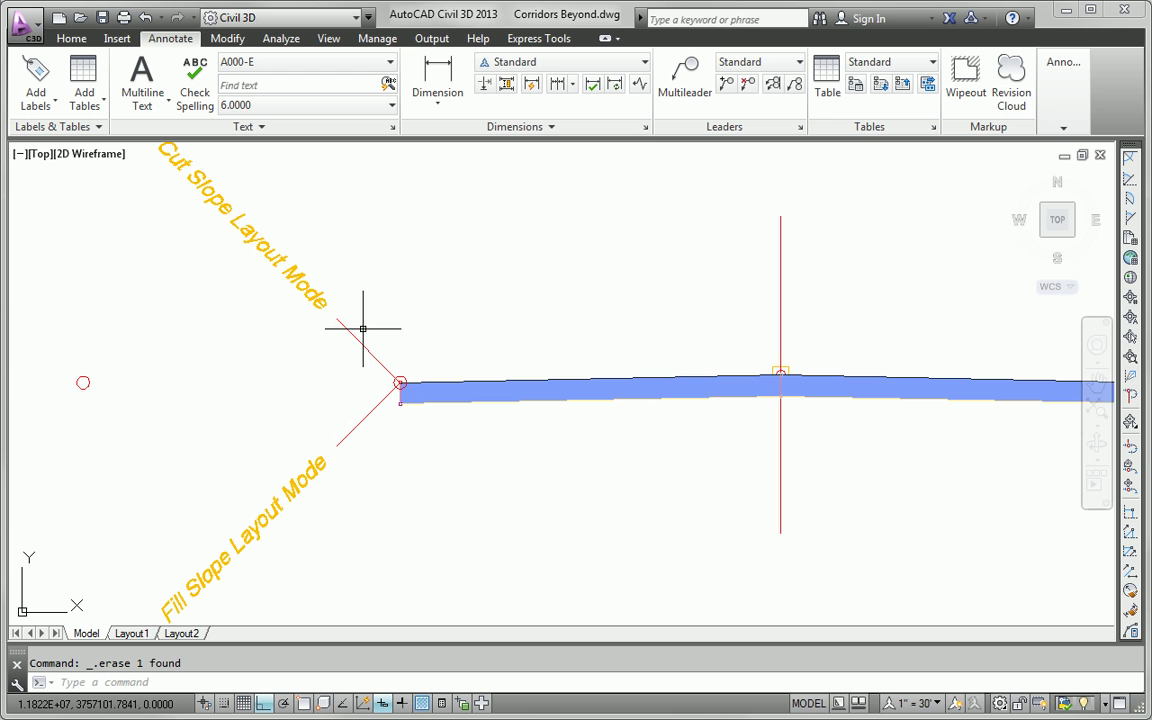
Delete the right curb subassembly from the copied assembly
scroll(374, 350, down, 2)
scroll(543, 450, down, 1)
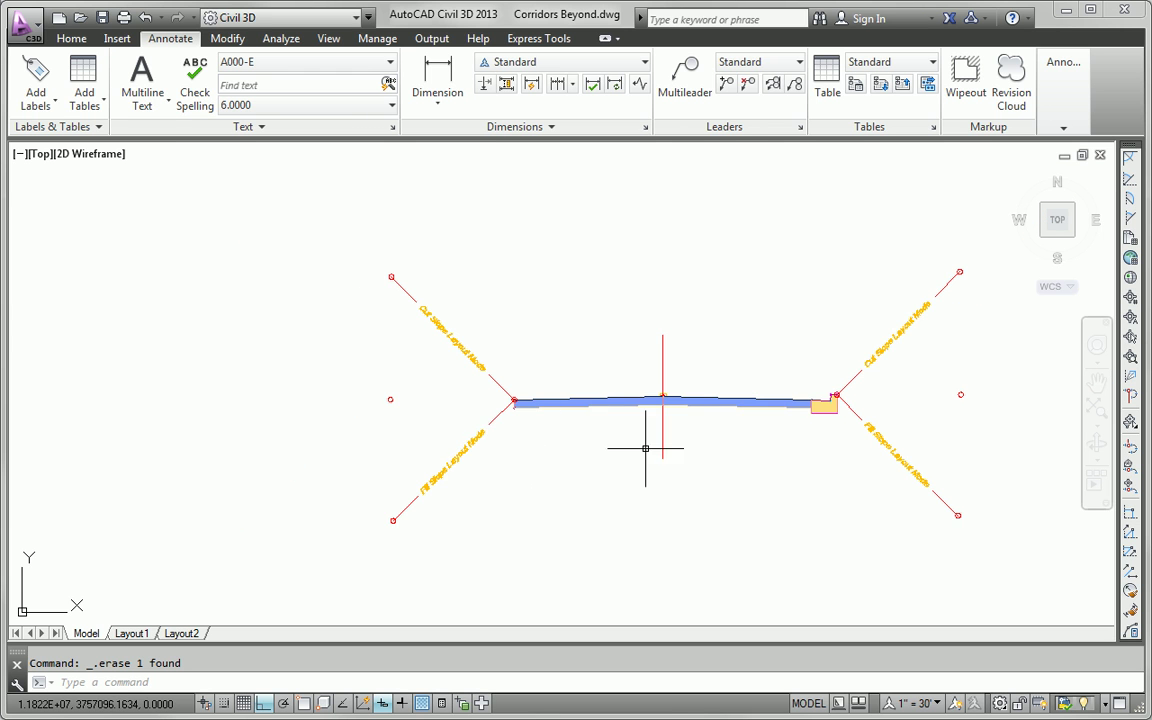
middle_drag(643, 450, 491, 446)
scroll(572, 400, up, 3)
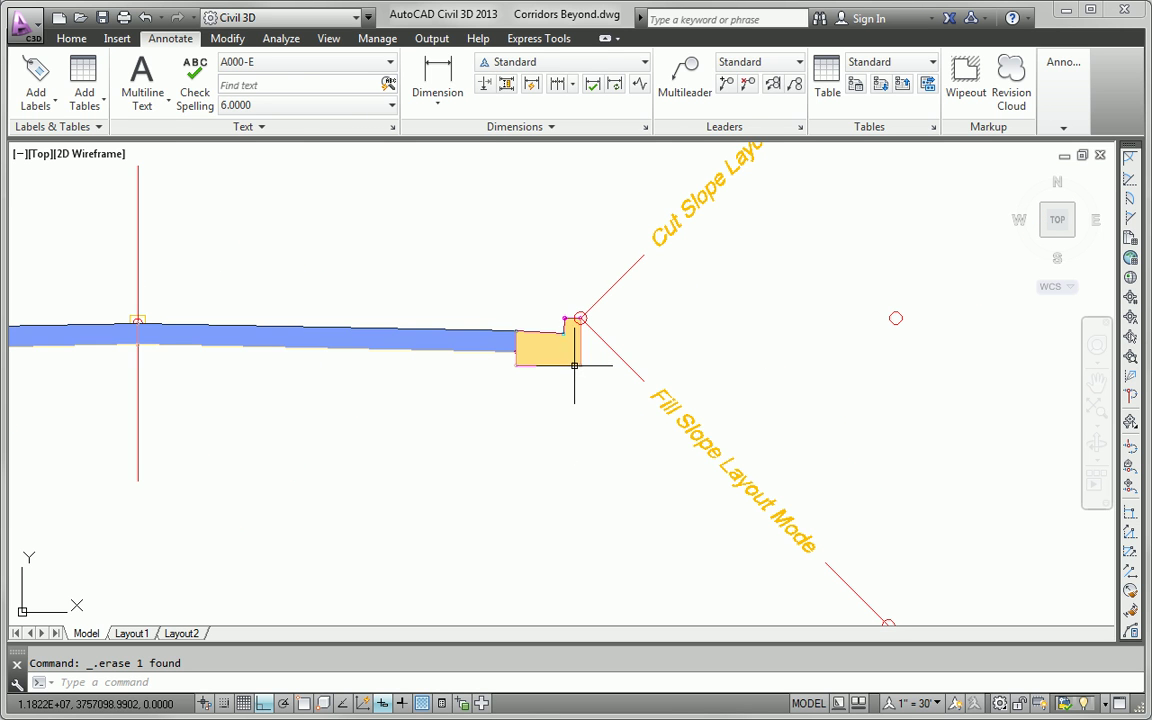
click(575, 360)
key(Delete)
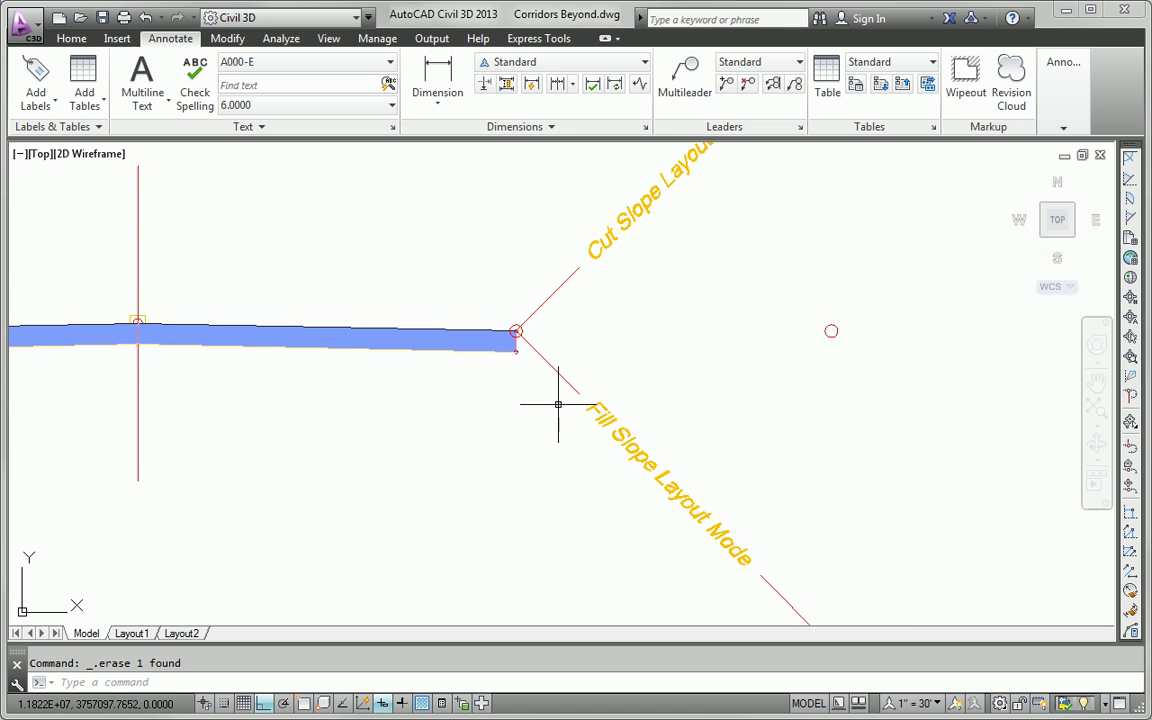
Display the tool palettes, turn off their docking, and place them clear of the copied assembly's lanes
scroll(558, 404, down, 2)
mouse_move(419, 458)
middle_down()
mouse_move(697, 458)
mouse_move(681, 472)
middle_up()
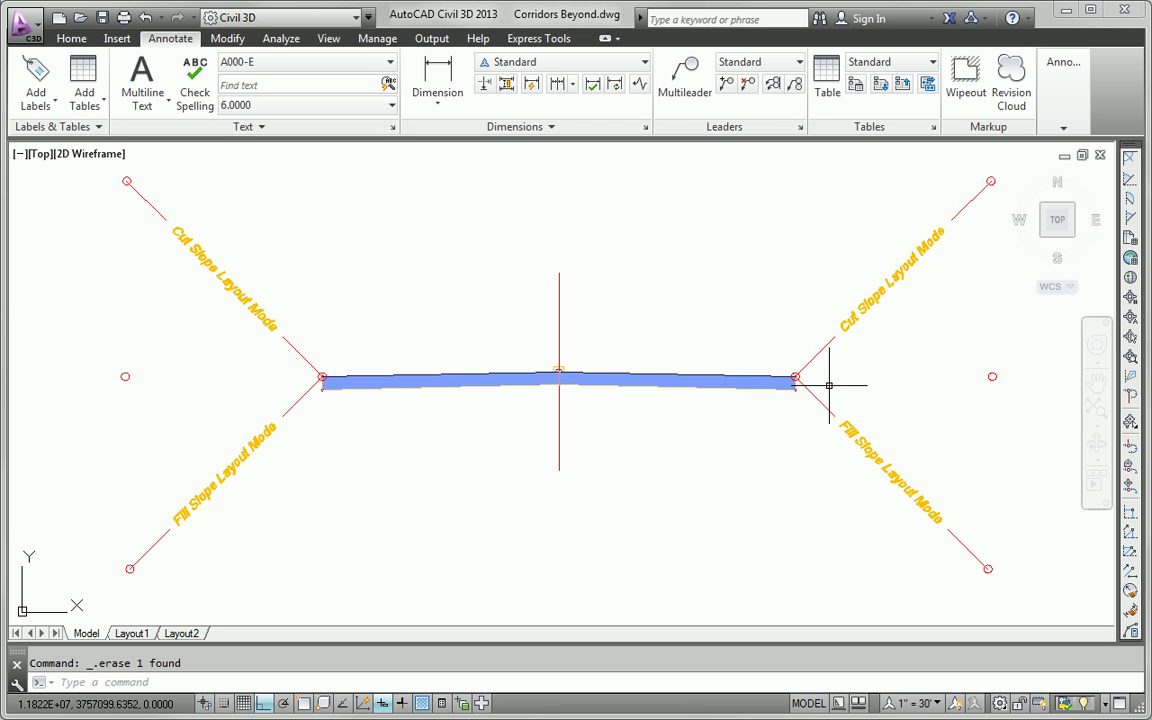
mouse_move(829, 385)
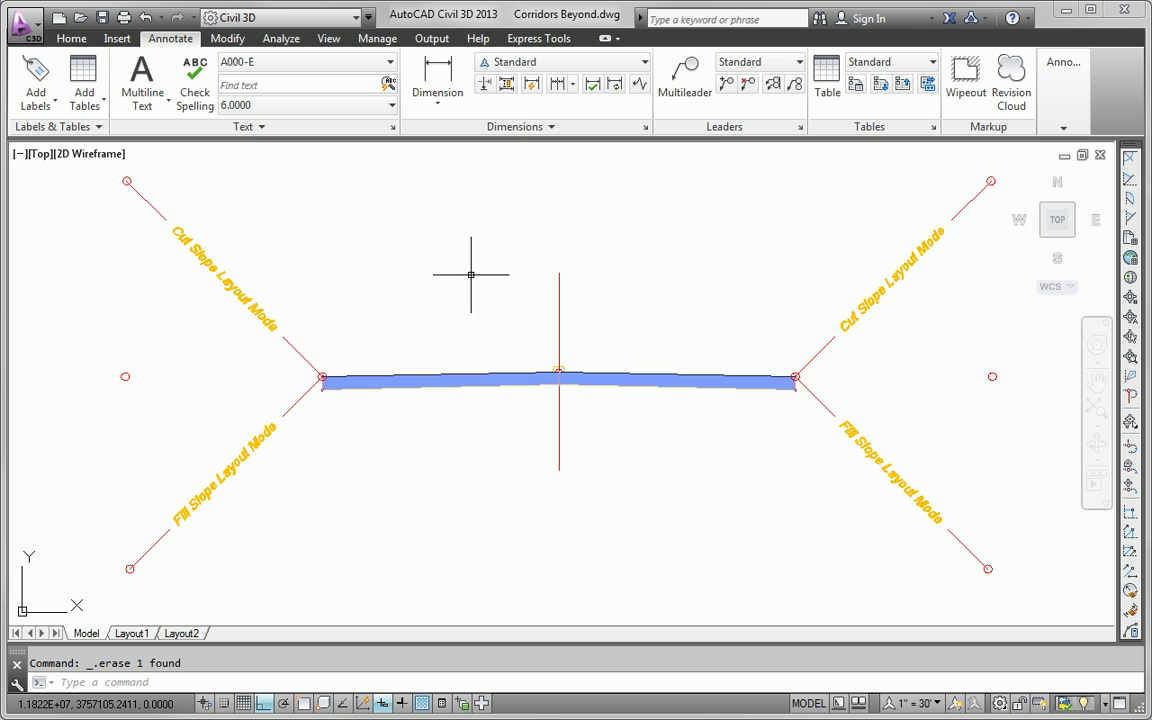
click(63, 39)
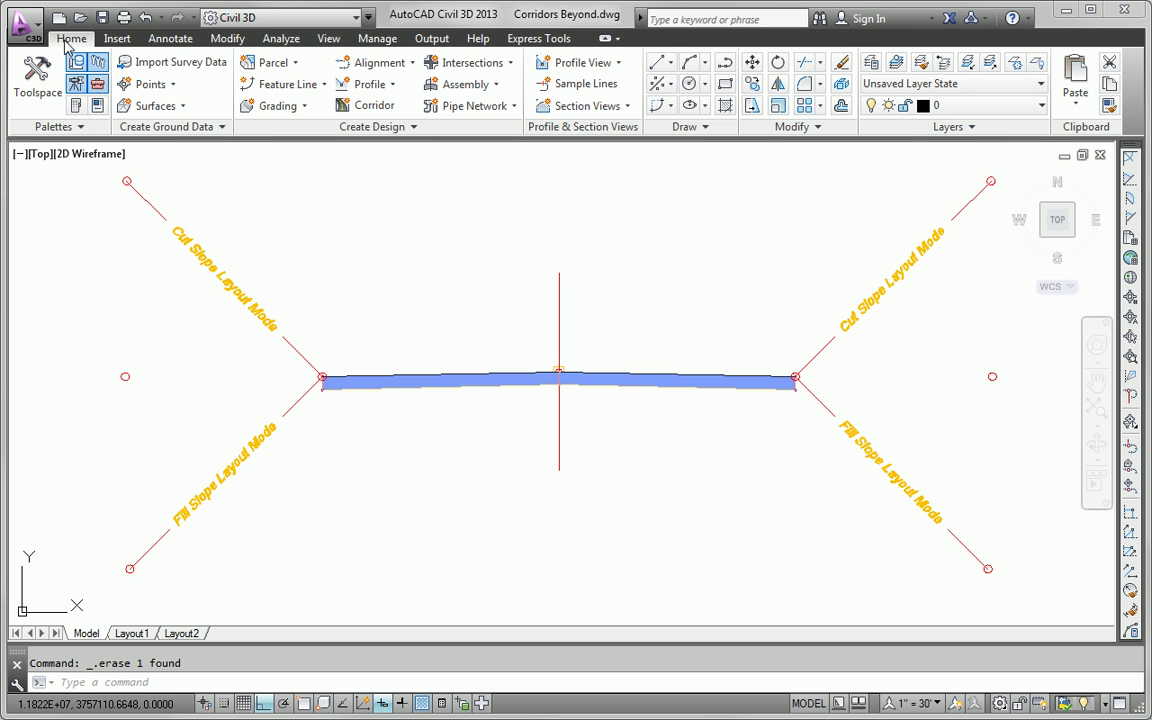
click(75, 106)
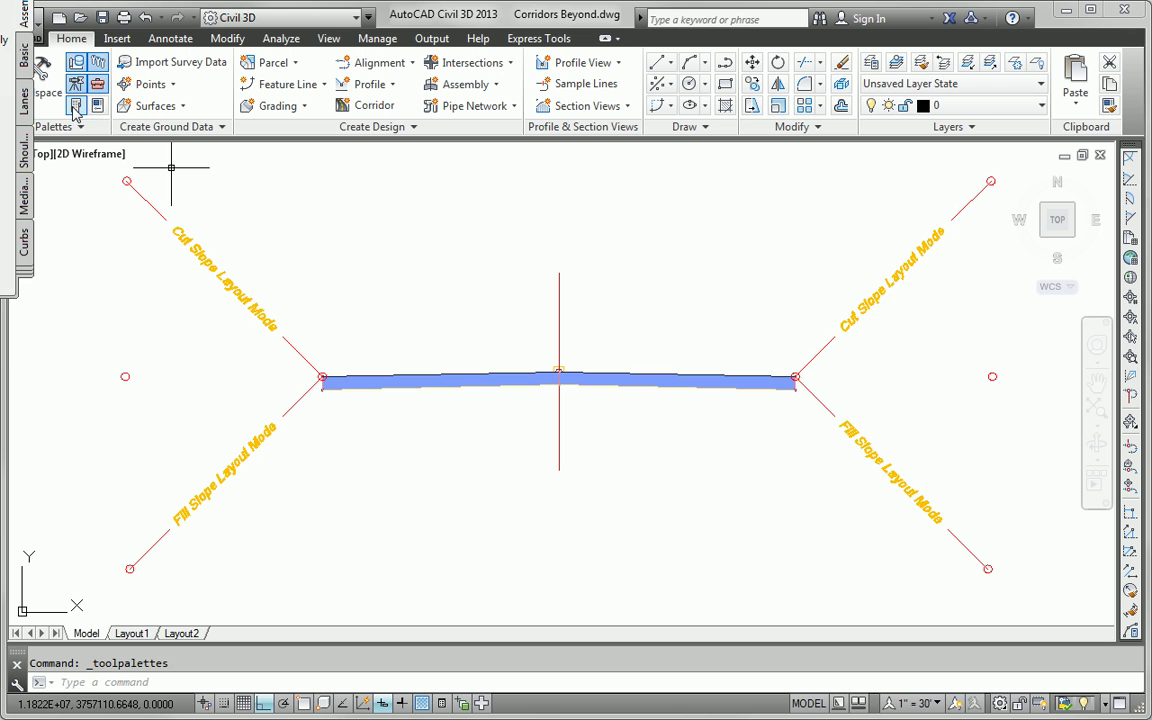
drag(20, 250, 262, 288)
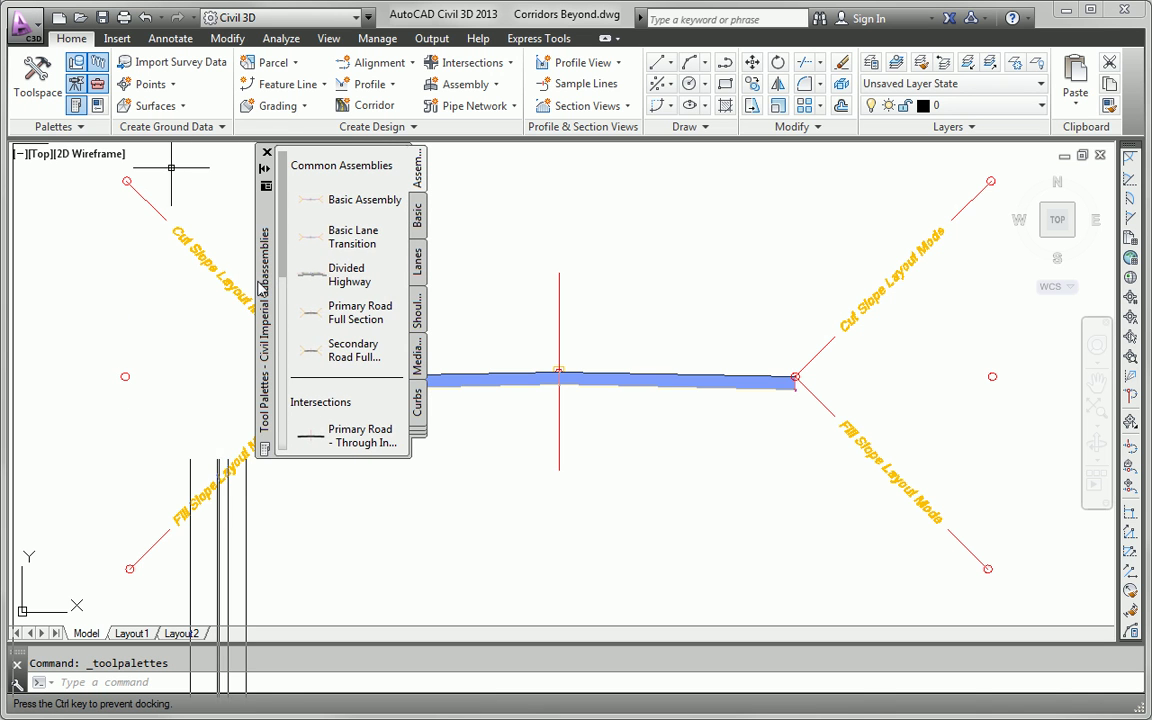
right_click(264, 278)
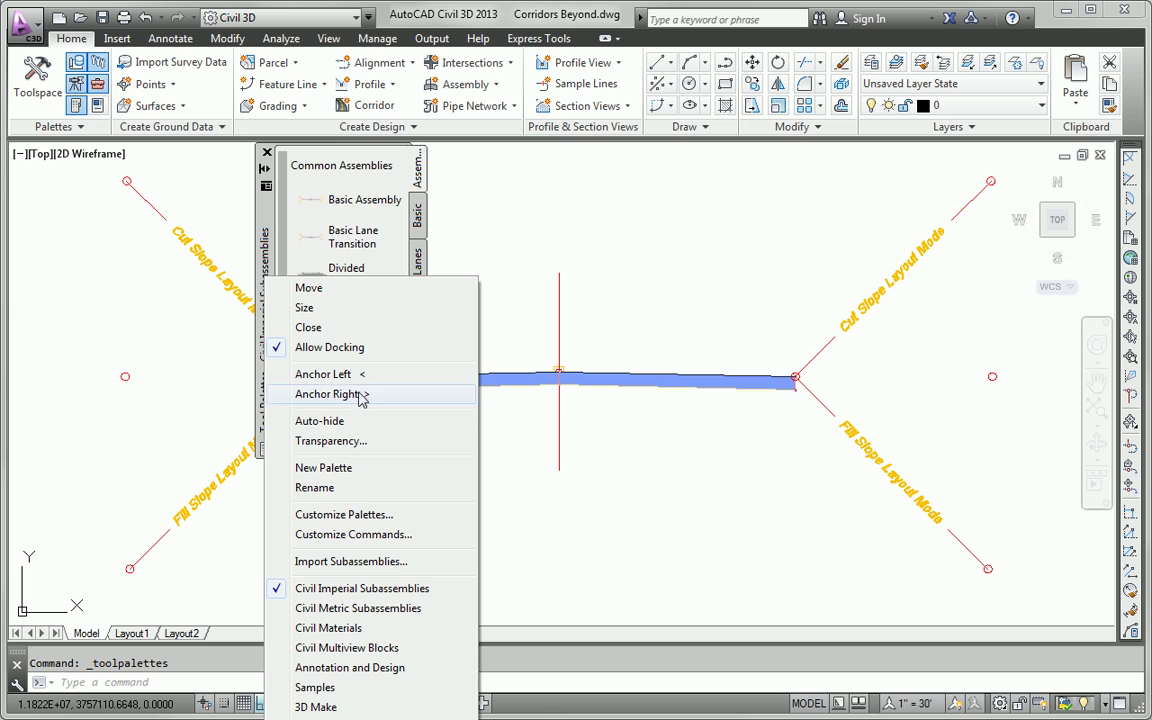
click(315, 347)
drag(252, 327, 22, 292)
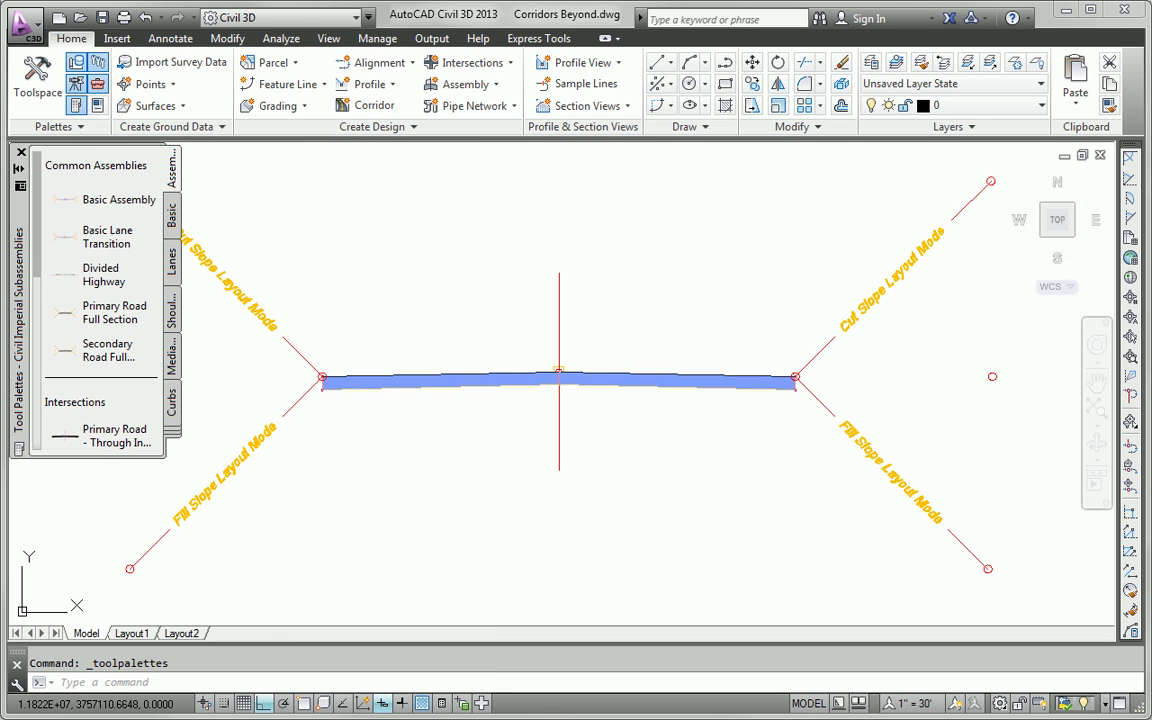
Start adding a LinkWidthAndSlope subassembly from the imperial generic subassemblies
click(173, 437)
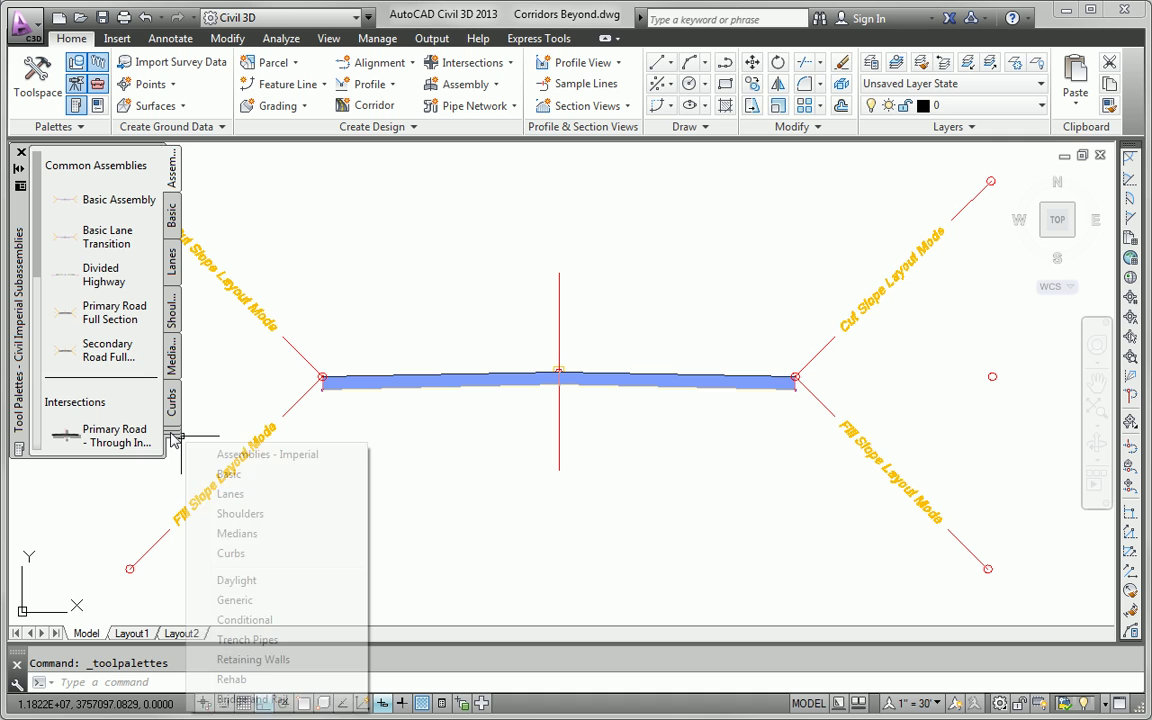
click(236, 600)
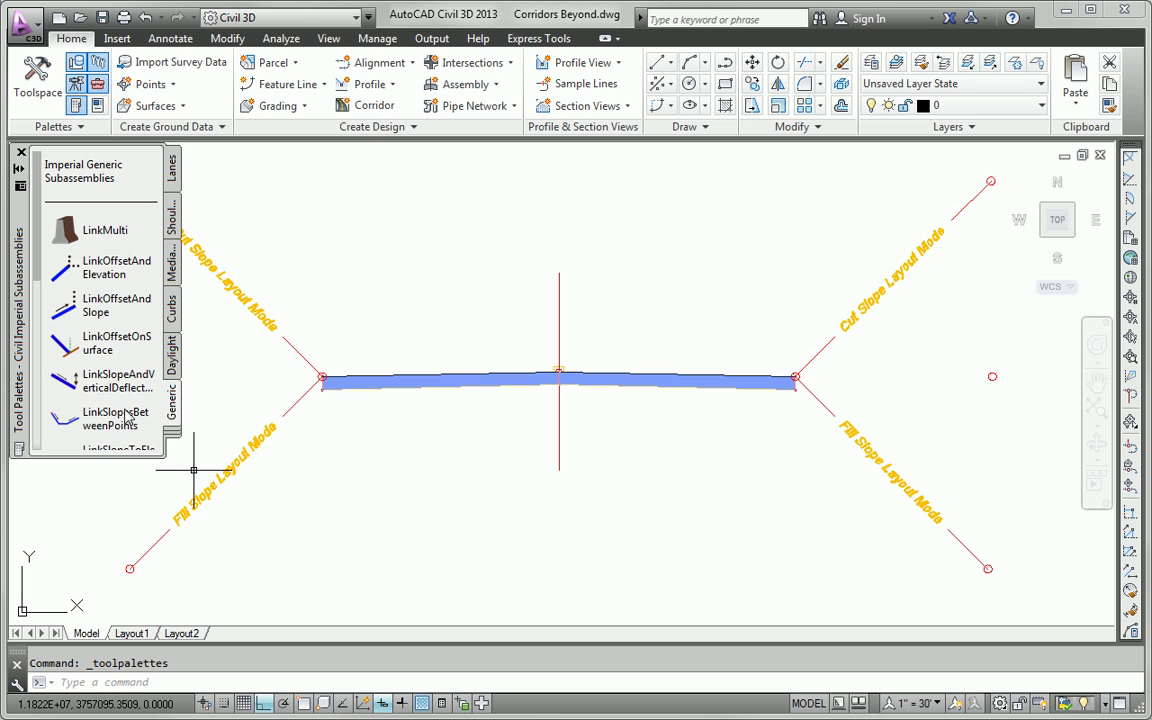
scroll(35, 300, down, 2)
drag(35, 300, 25, 435)
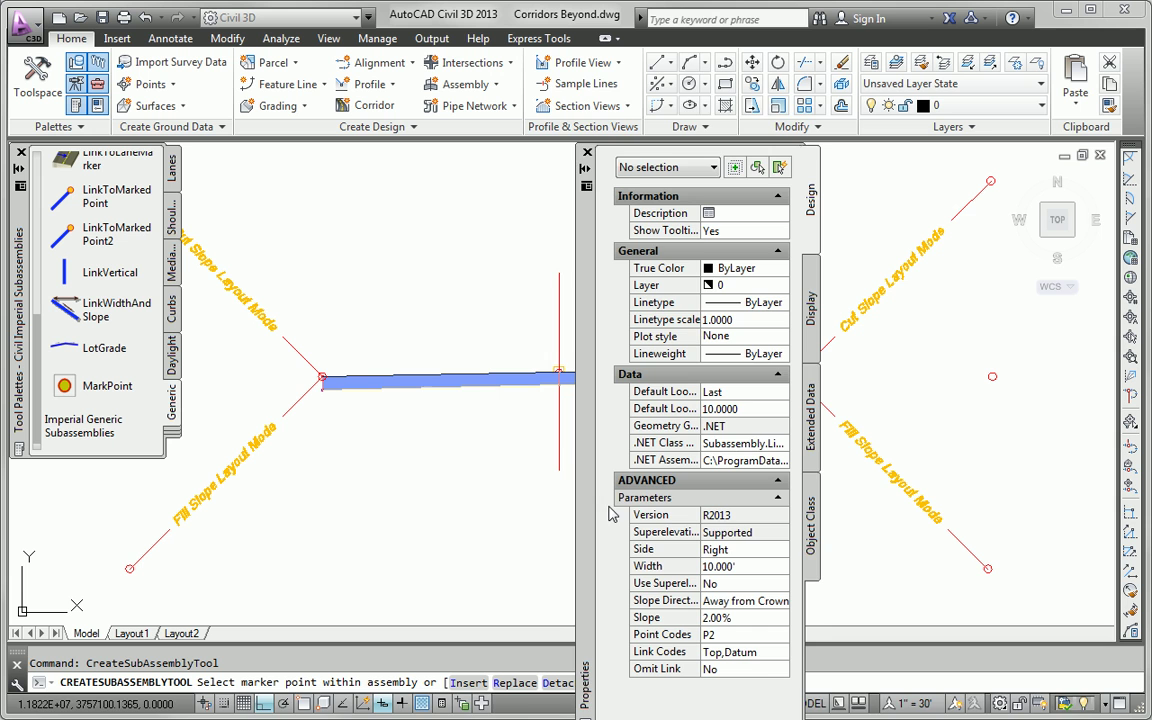
Move the Properties palette clear of the assembly's lanes and widen it so its parameters are readable
drag(566, 440, 560, 425)
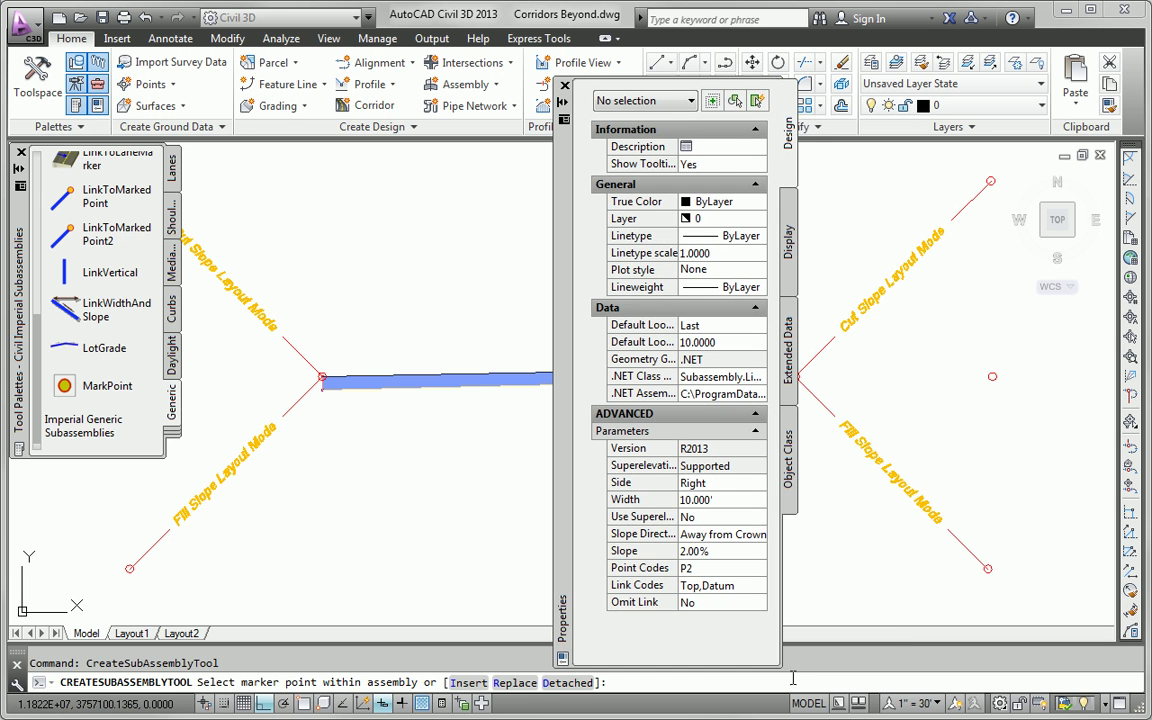
right_click(560, 484)
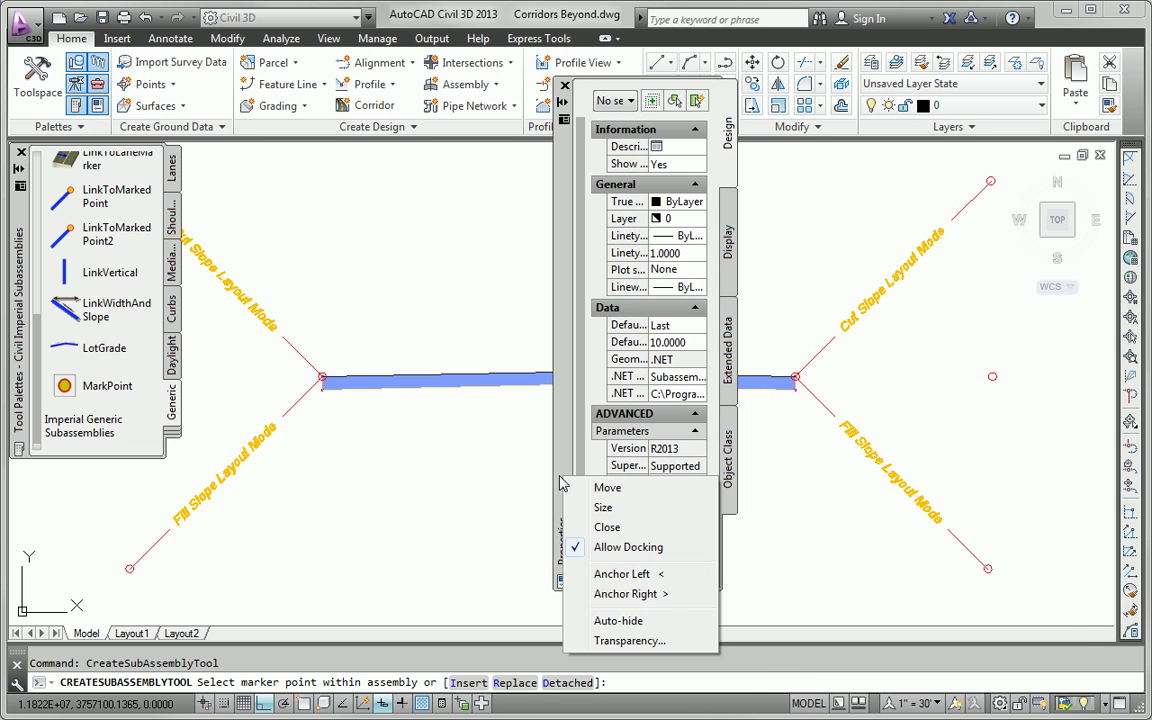
click(625, 593)
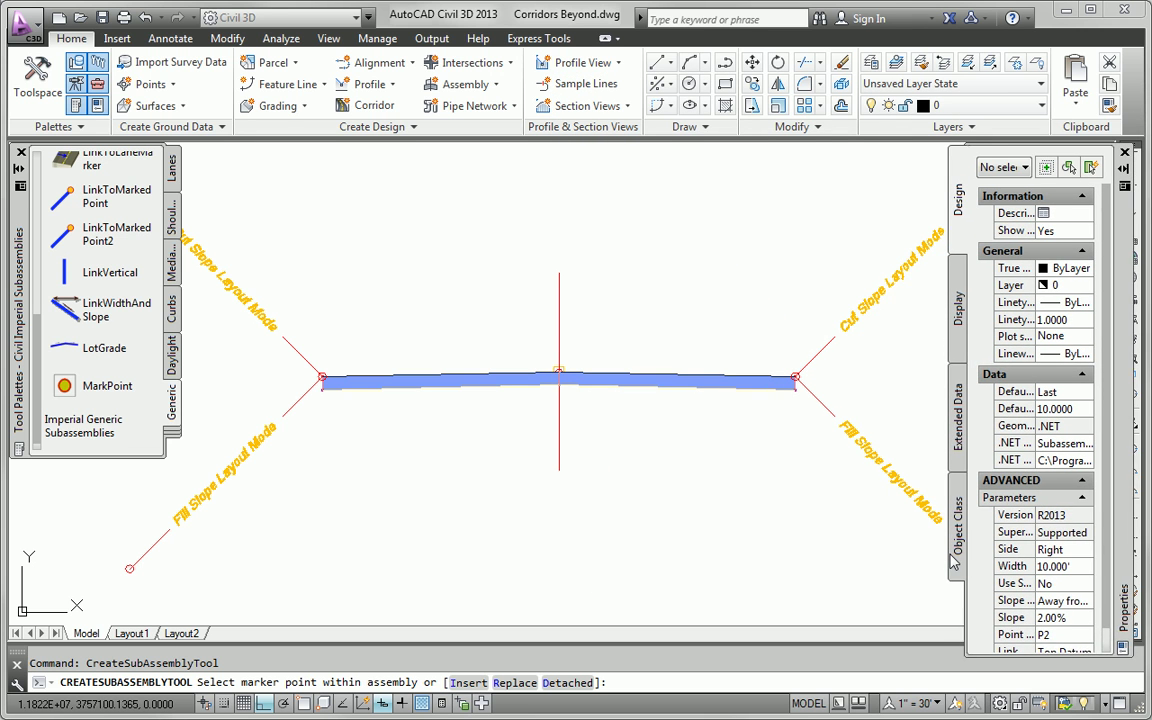
drag(949, 641, 887, 640)
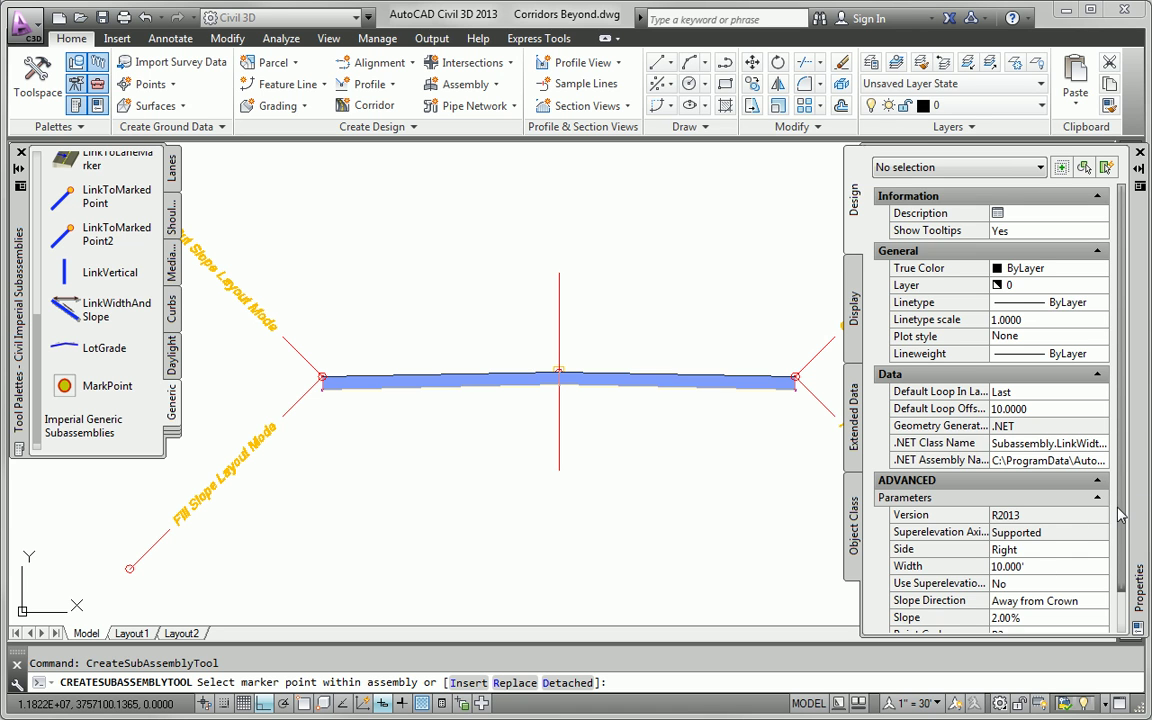
Set the link subassembly's side to Left, its width to 3' and its slope to -2%
click(1122, 590)
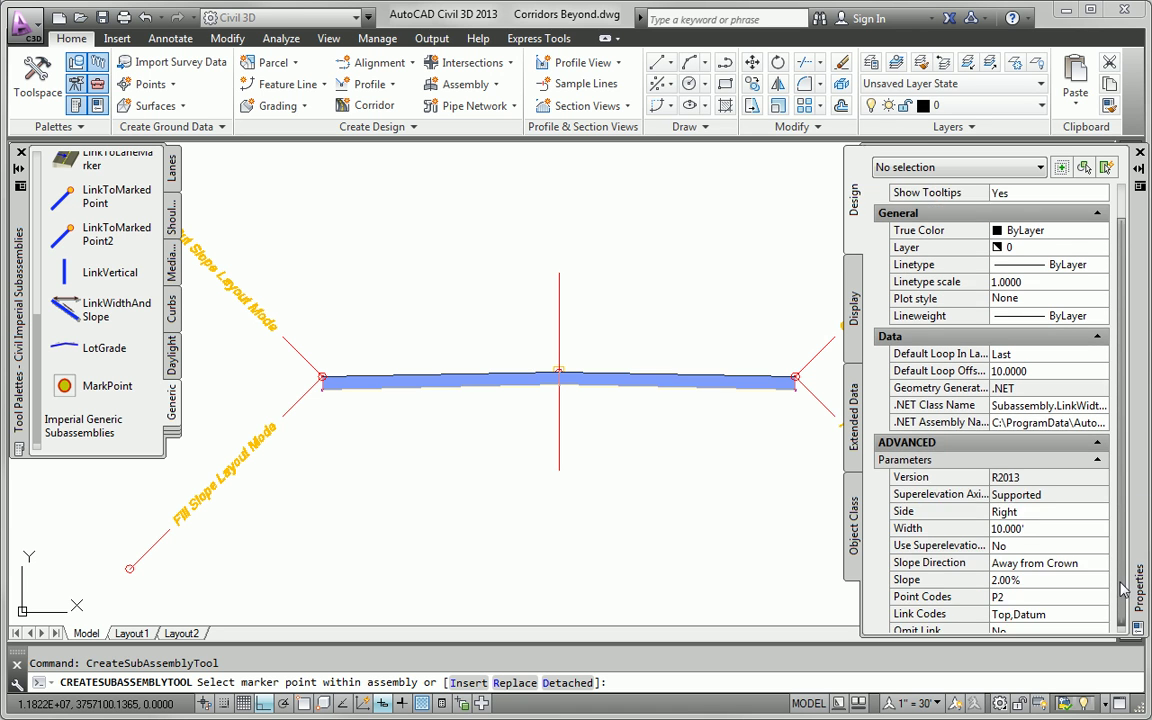
scroll(1122, 590, down, 1)
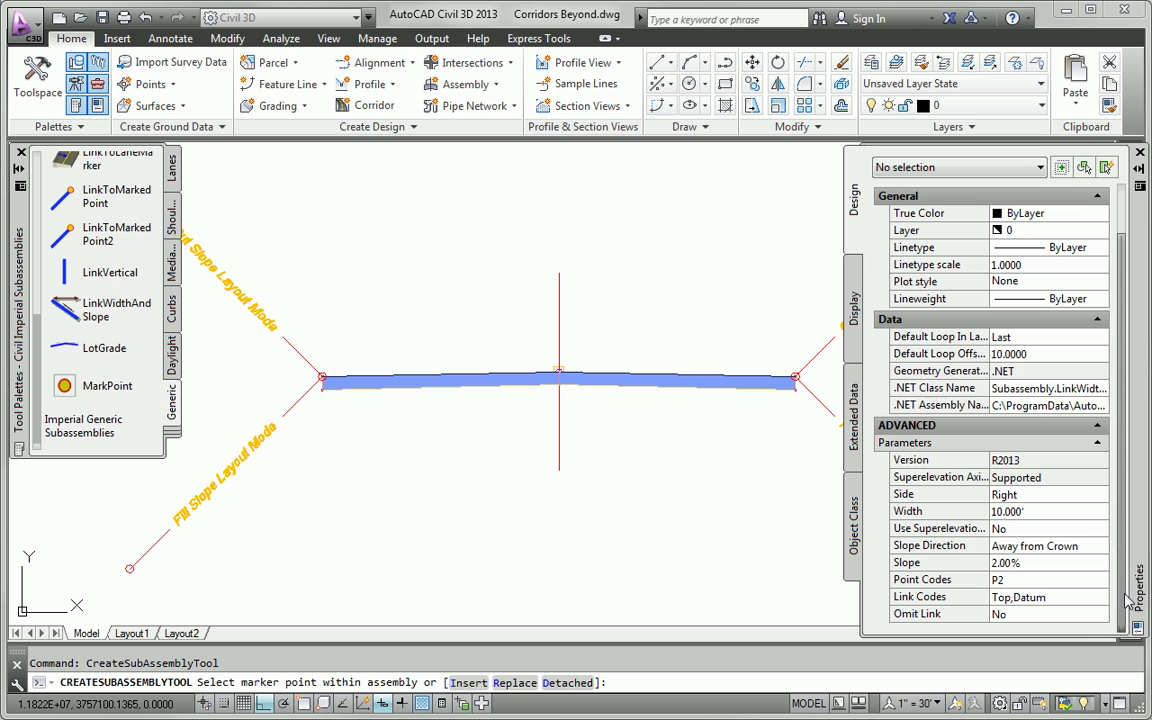
click(1050, 498)
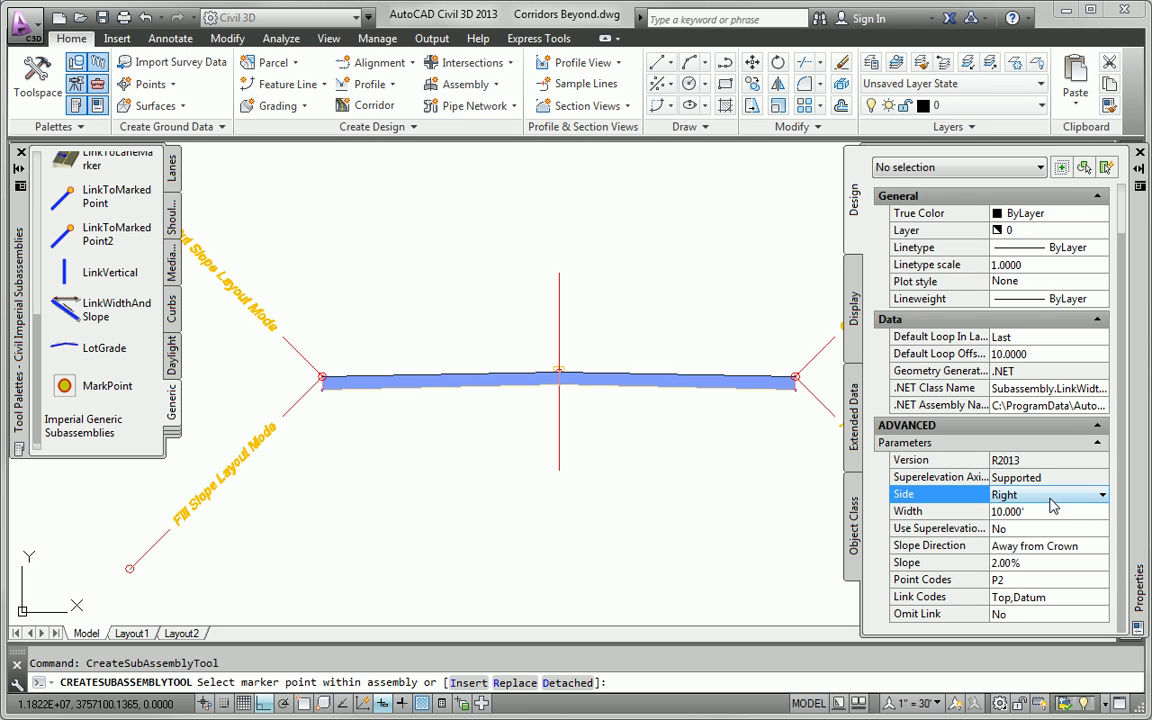
click(1050, 500)
click(1040, 527)
click(1042, 513)
text(3)
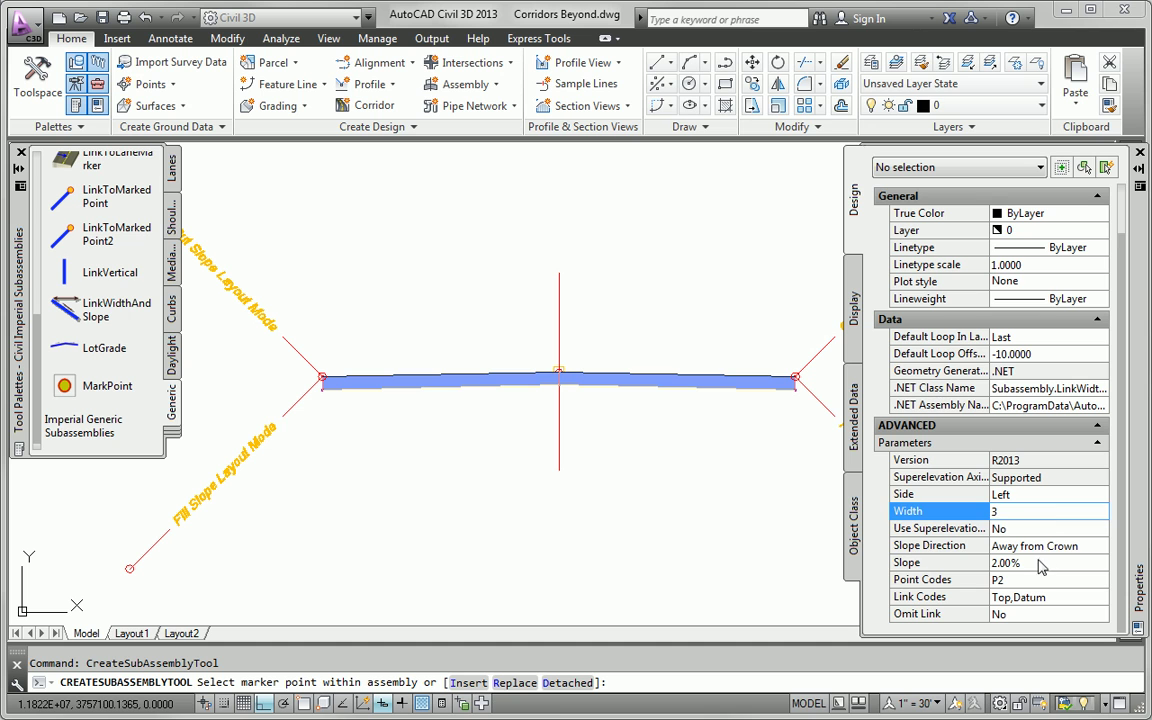
click(1040, 563)
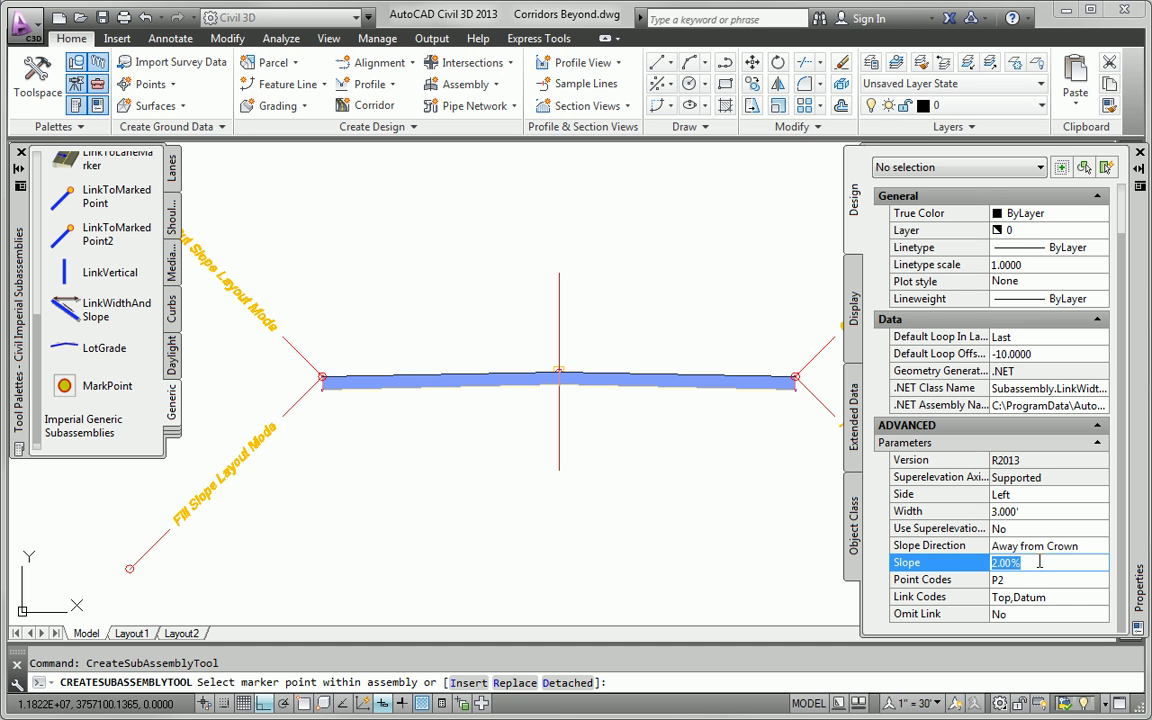
text(-2)
click(1048, 533)
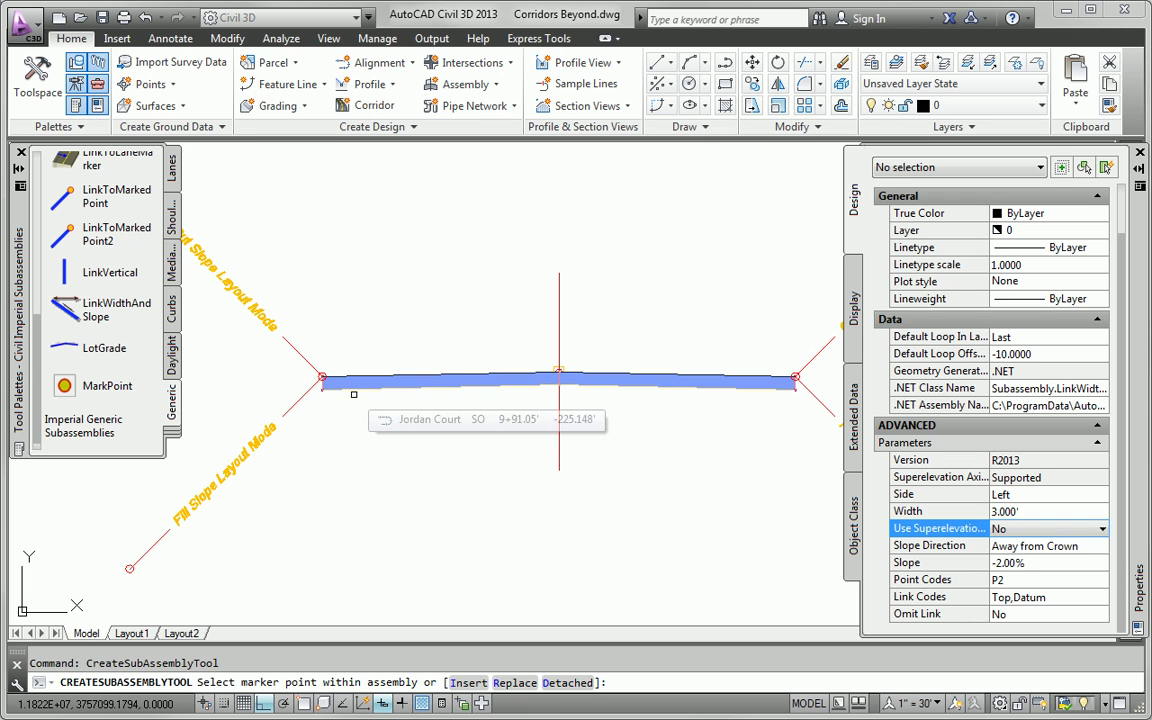
Insert the link subassembly after the left lane, and another with its side set to Right after the right lane
click(467, 683)
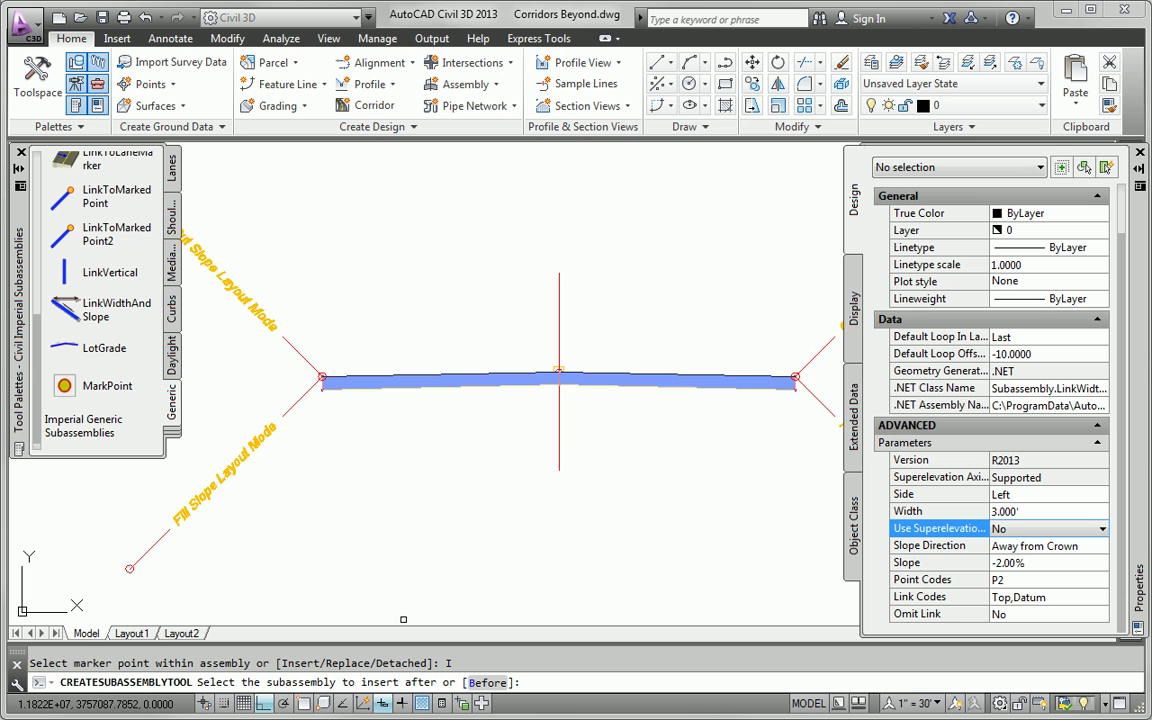
click(350, 377)
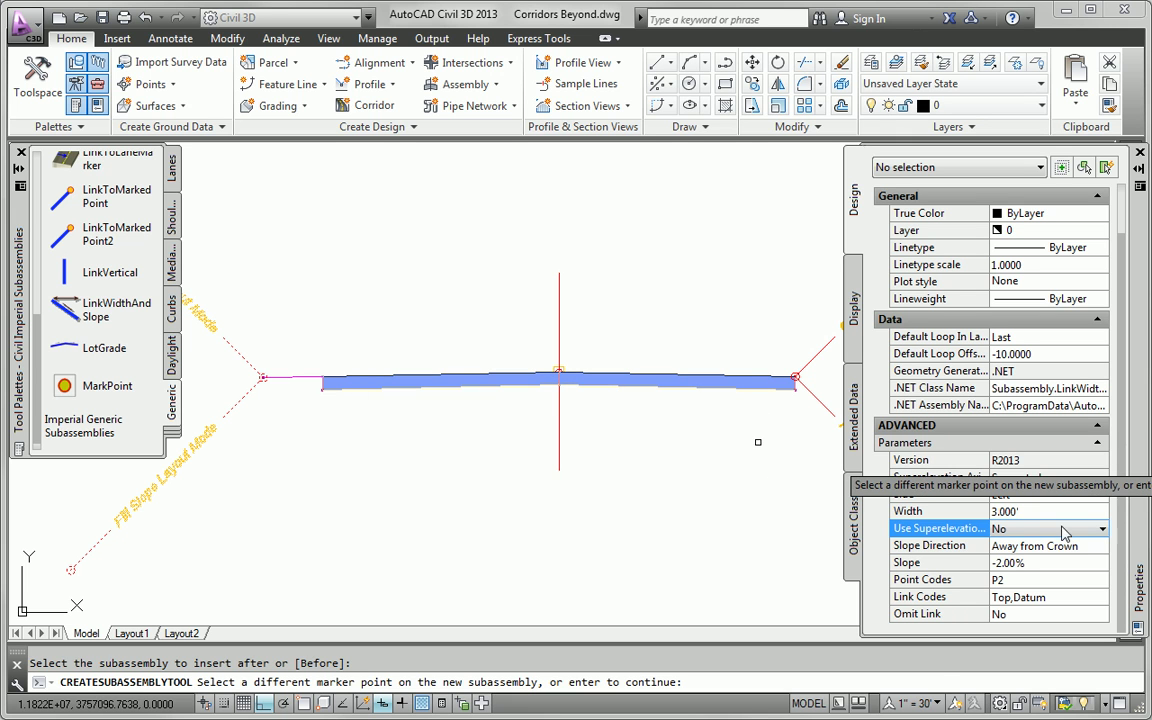
click(1016, 496)
click(1010, 511)
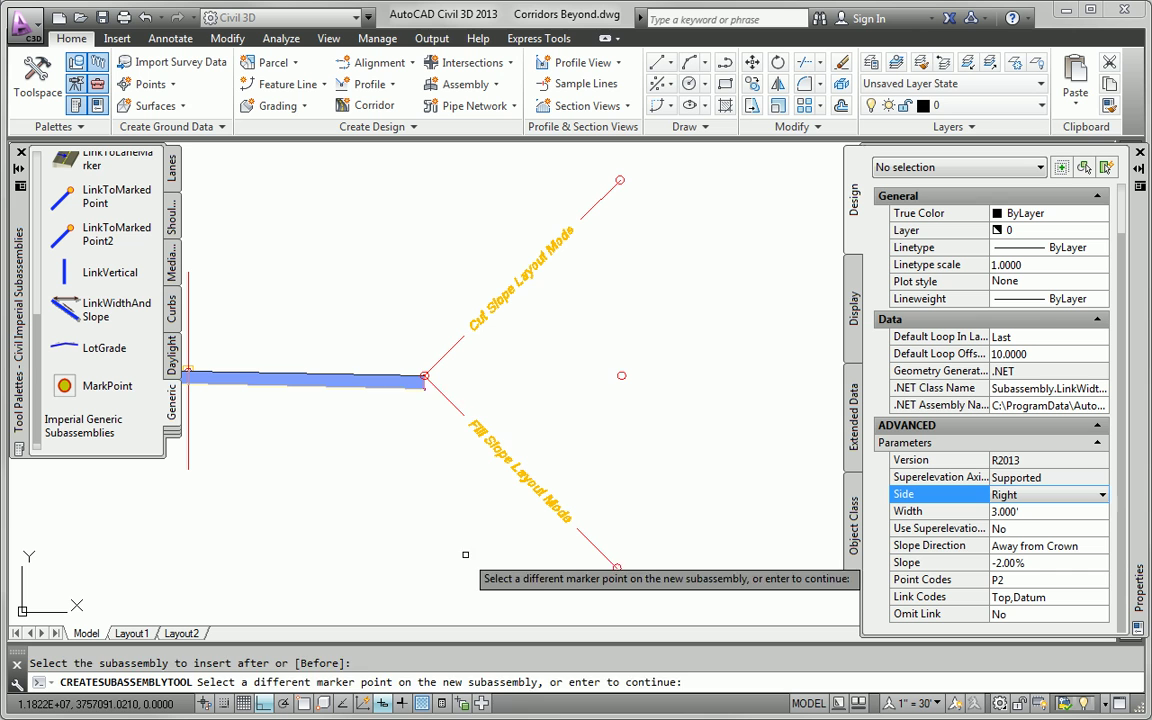
click(427, 378)
click(373, 381)
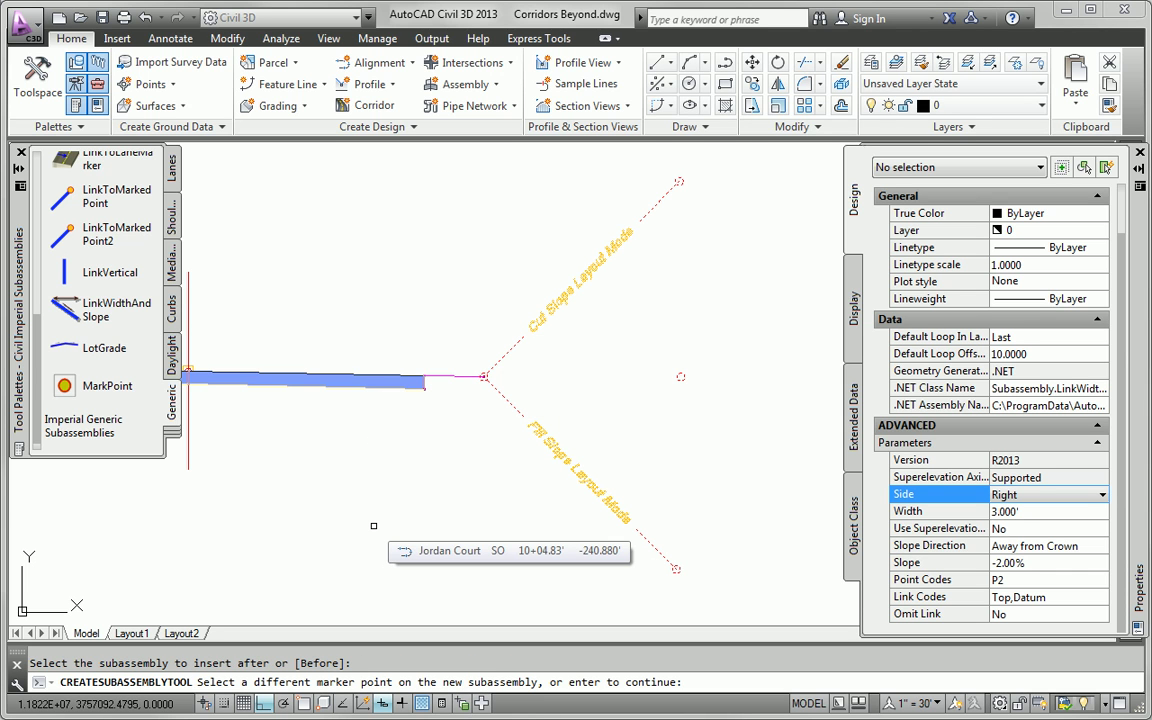
key(Escape)
key(Escape)
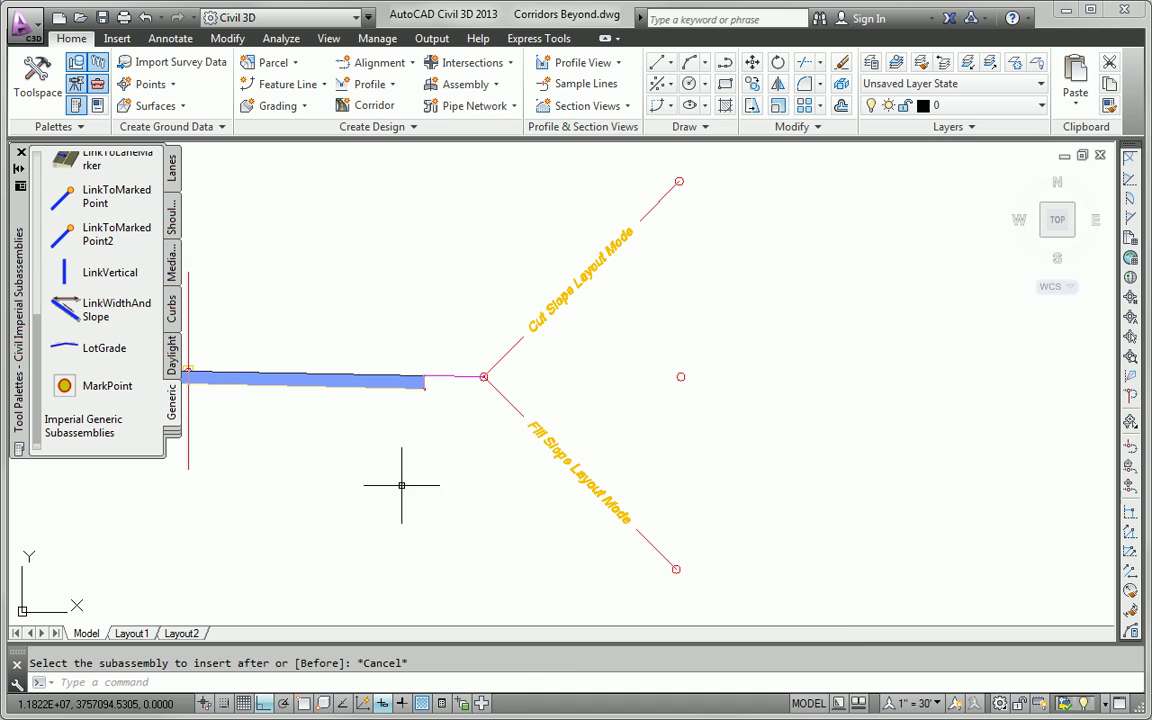
Examine both sides of the modified assembly and compare it with the original curbed assembly
scroll(425, 483, down, 1)
middle_drag(425, 483, 625, 357)
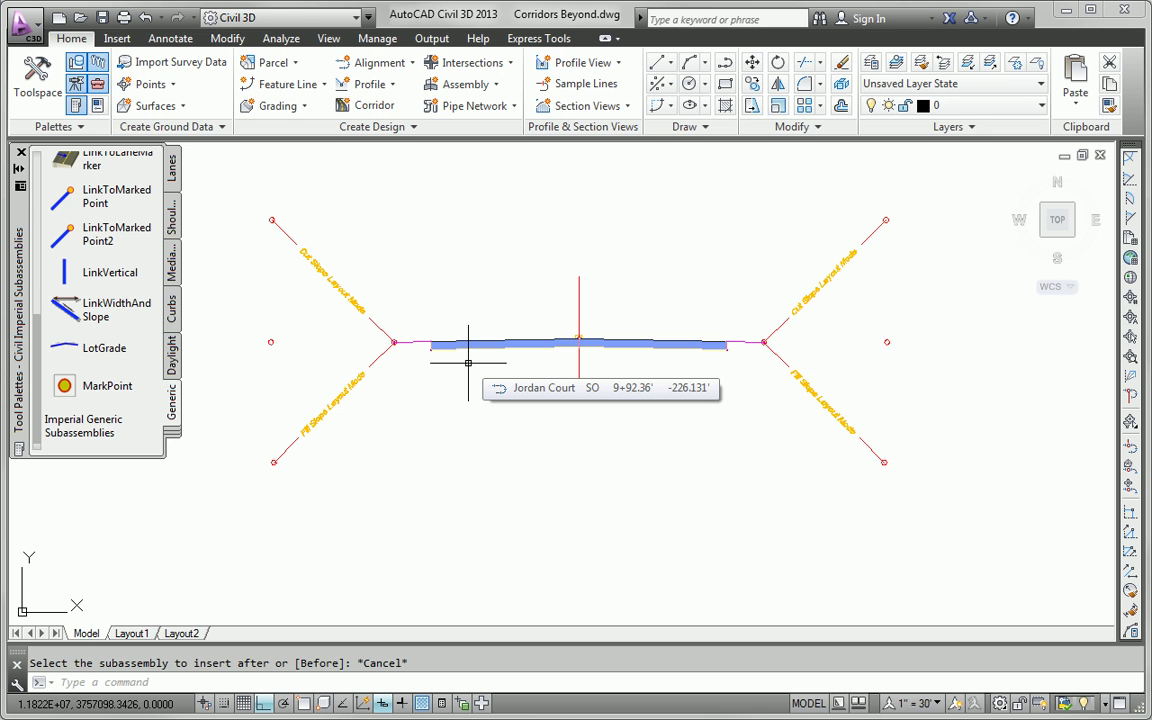
scroll(738, 463, down, 3)
middle_drag(728, 463, 566, 478)
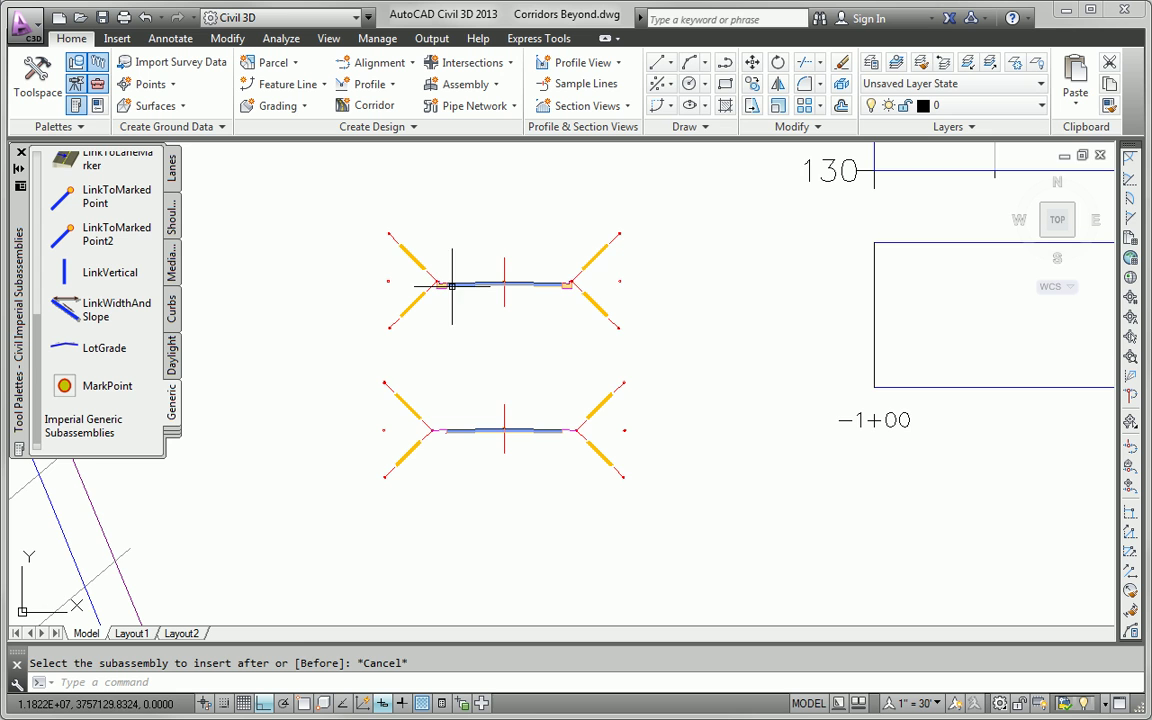
scroll(531, 418, up, 2)
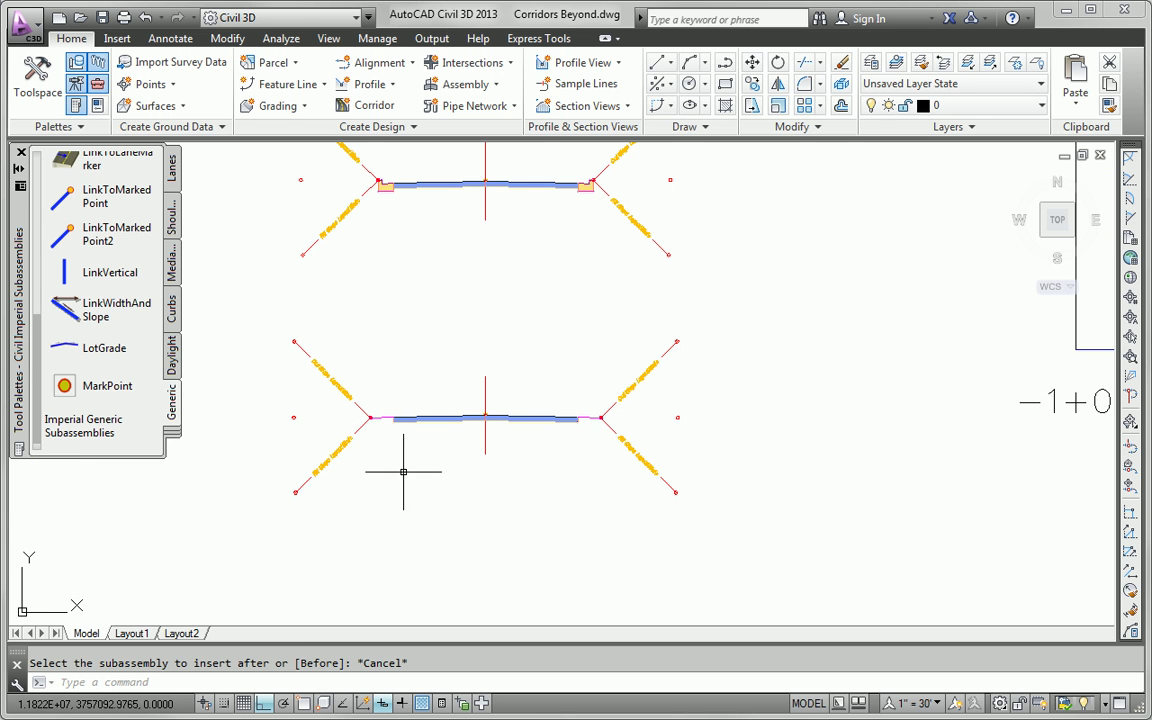
middle_drag(421, 478, 494, 514)
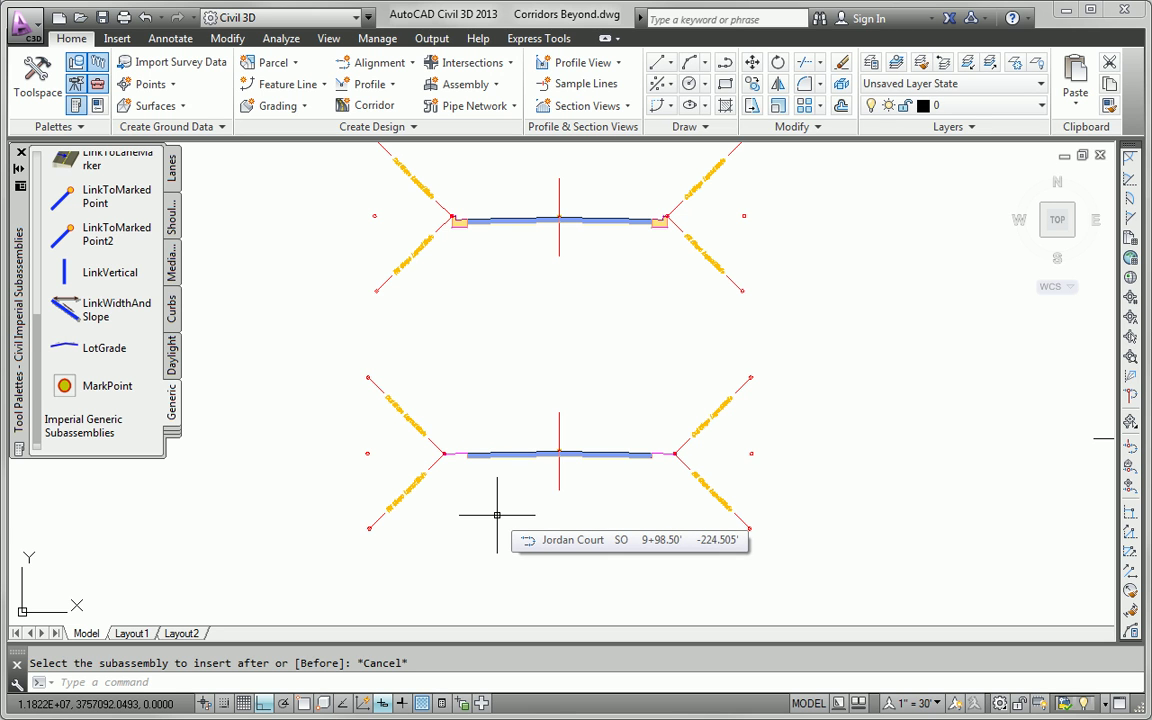
middle_drag(497, 515, 514, 527)
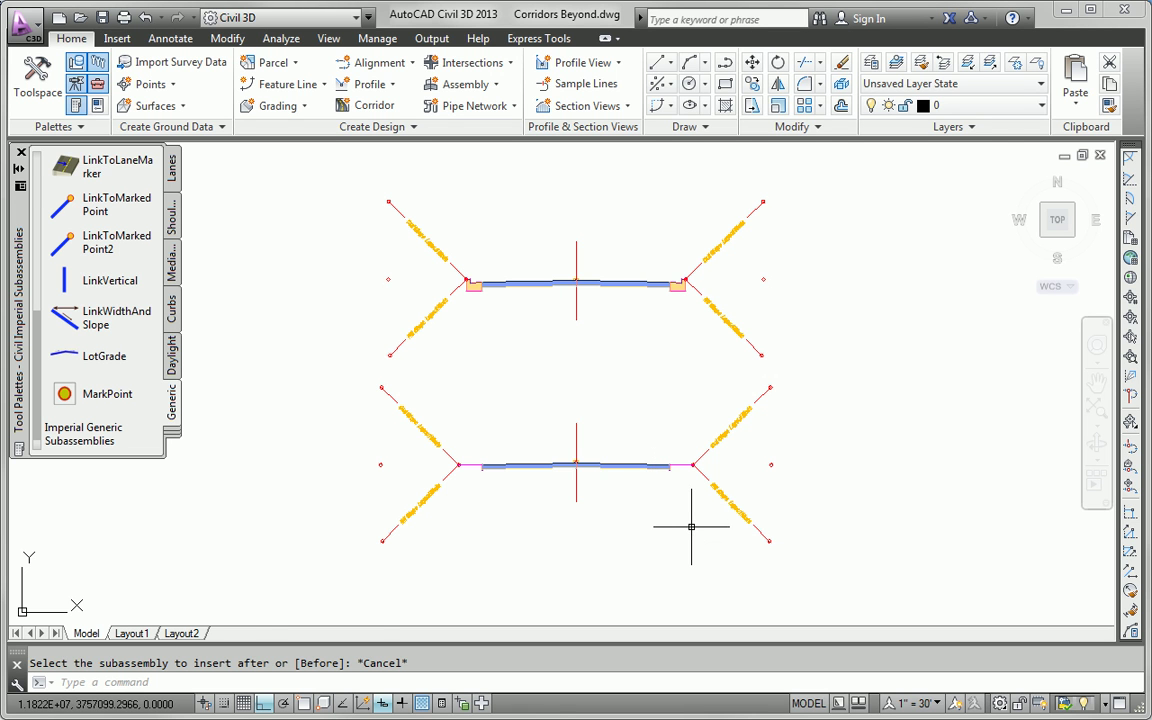
Start a new corridor named Madison Lane, using the Madison Lane alignment and the Madison Lane FGCL profile
scroll(691, 526, down, 8)
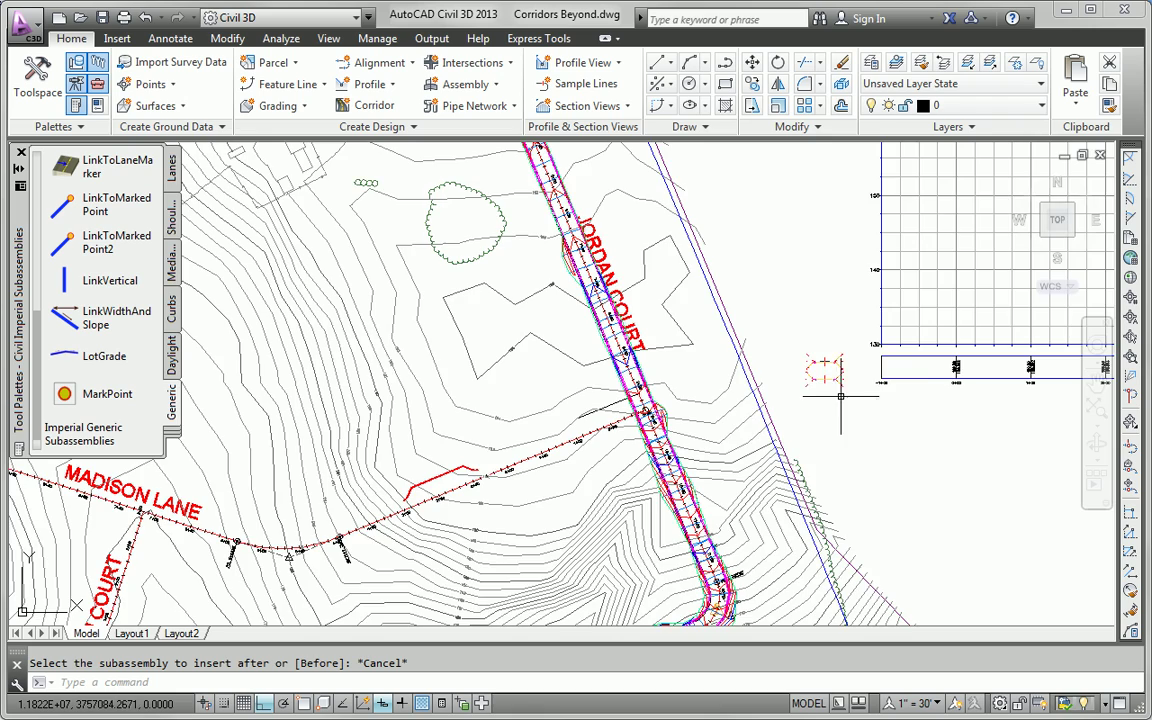
middle_drag(750, 445, 955, 345)
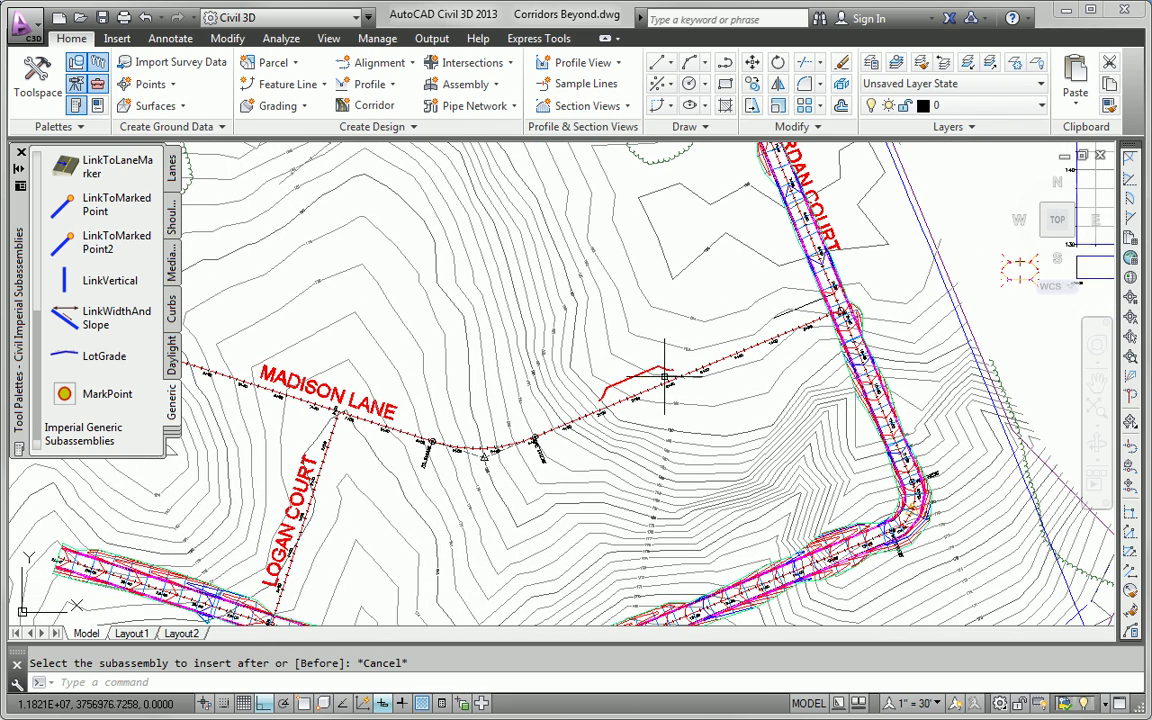
middle_drag(668, 450, 648, 430)
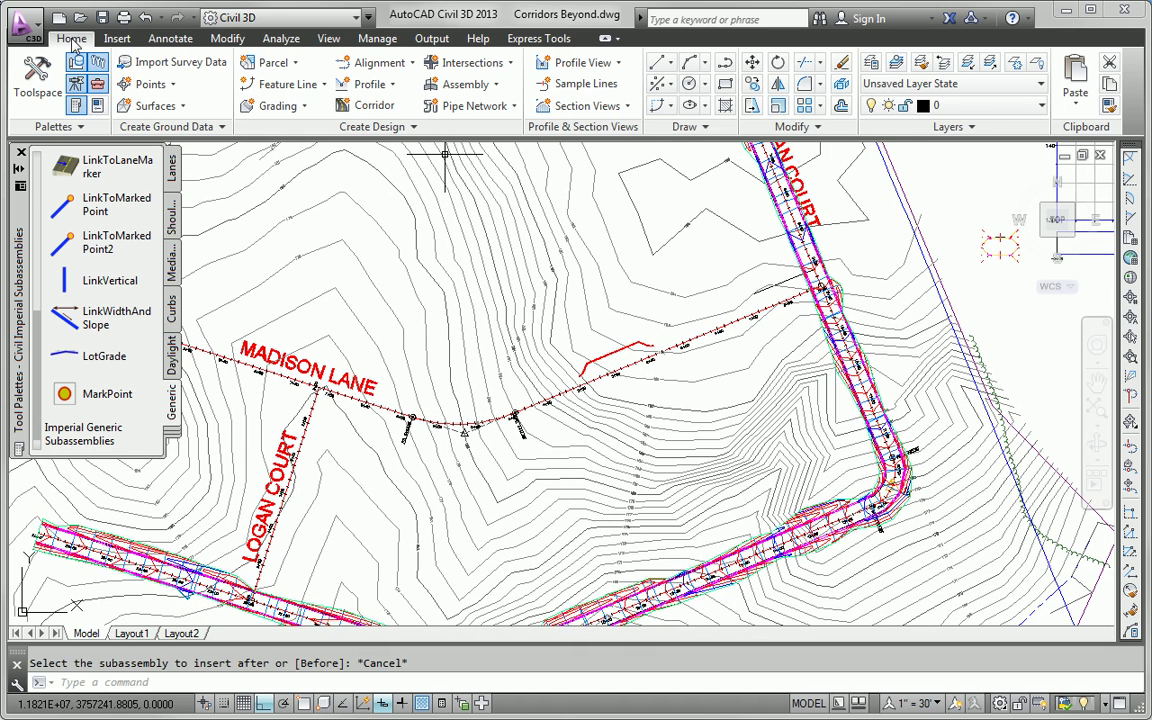
click(373, 106)
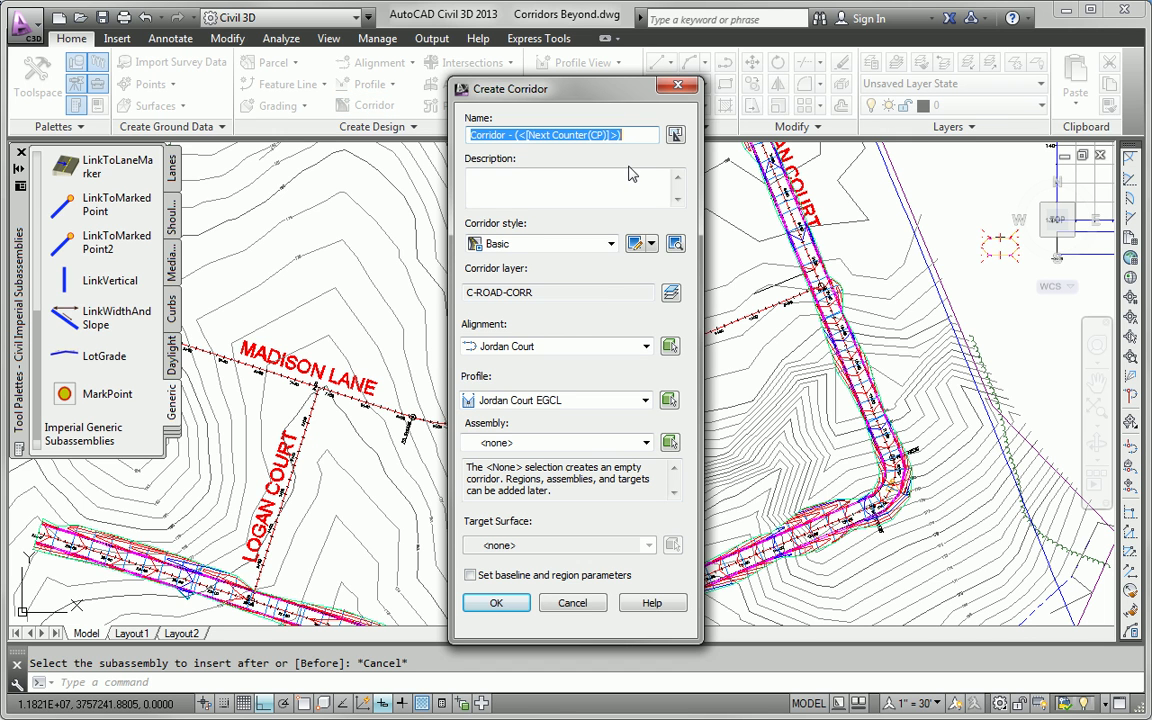
text(Madi)
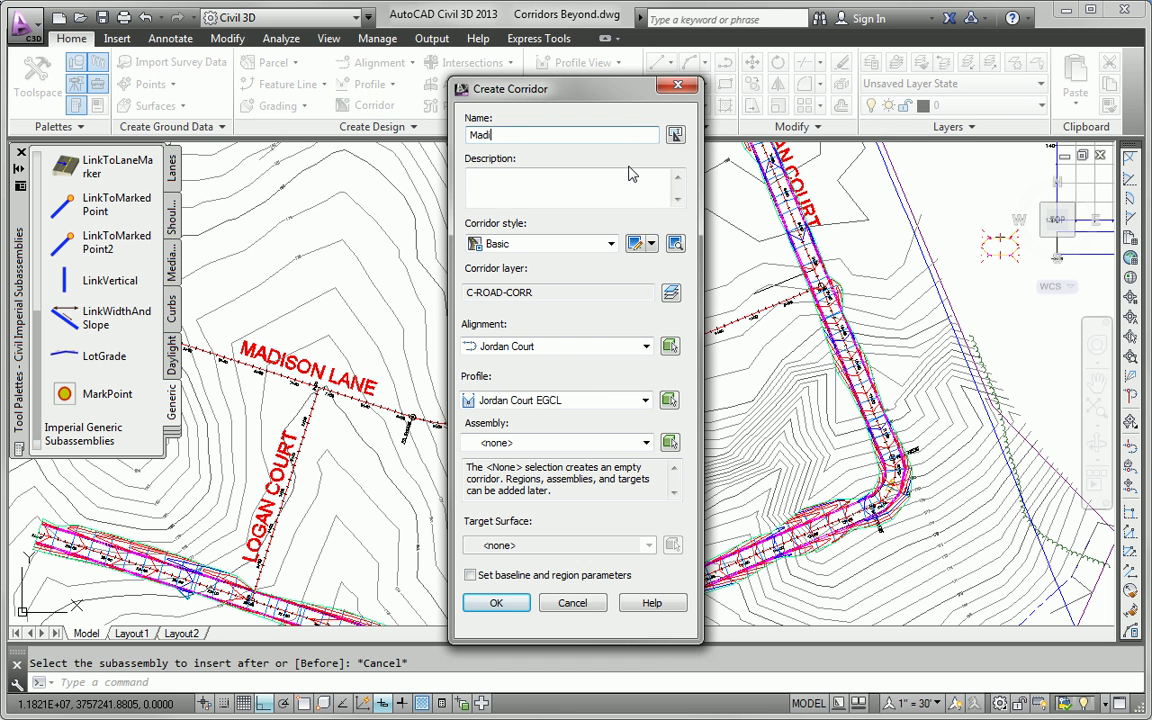
text(son Lane)
click(513, 350)
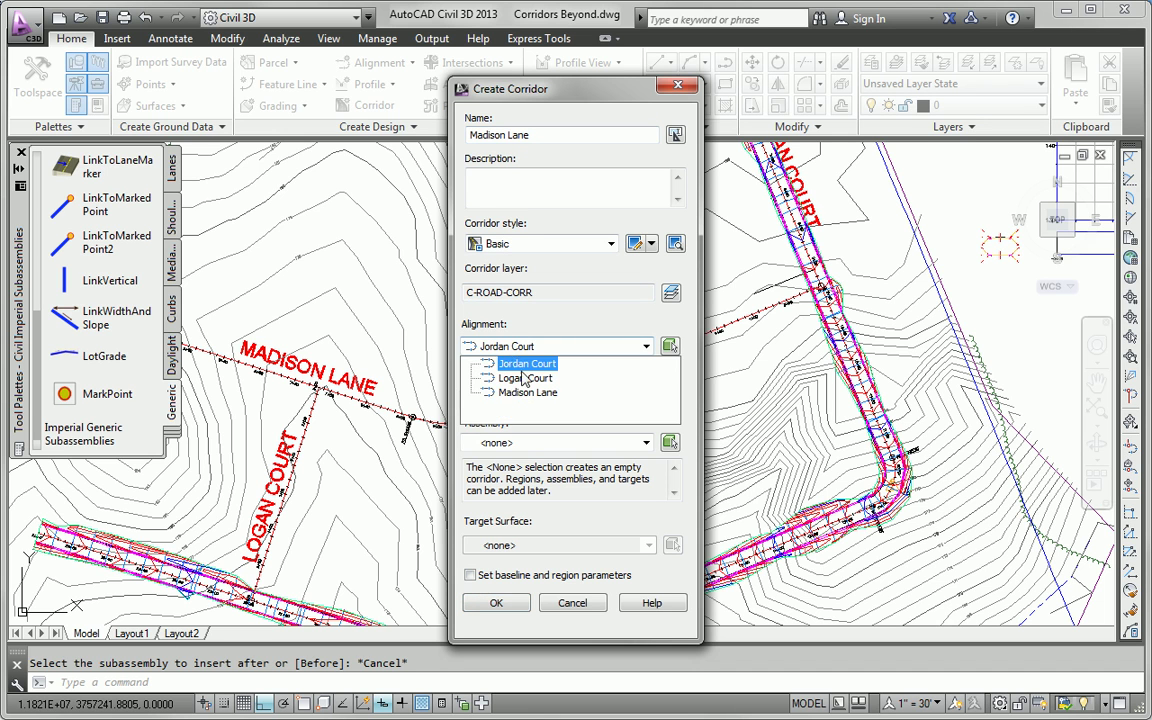
click(508, 391)
click(518, 402)
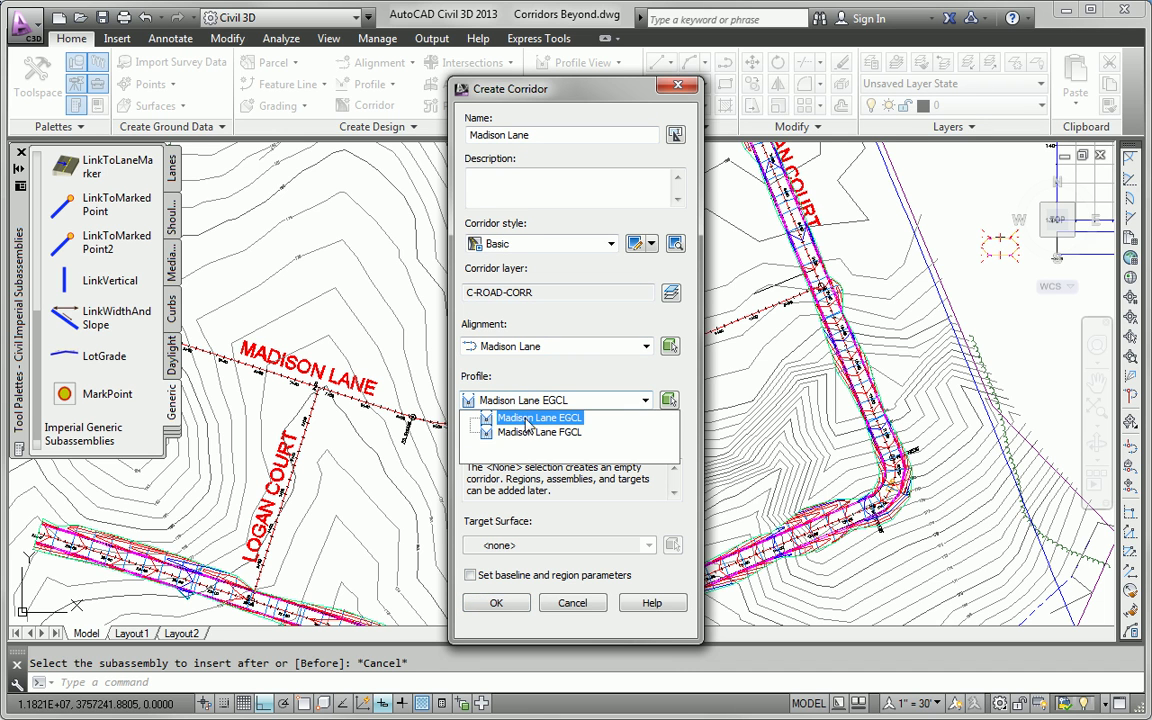
click(531, 432)
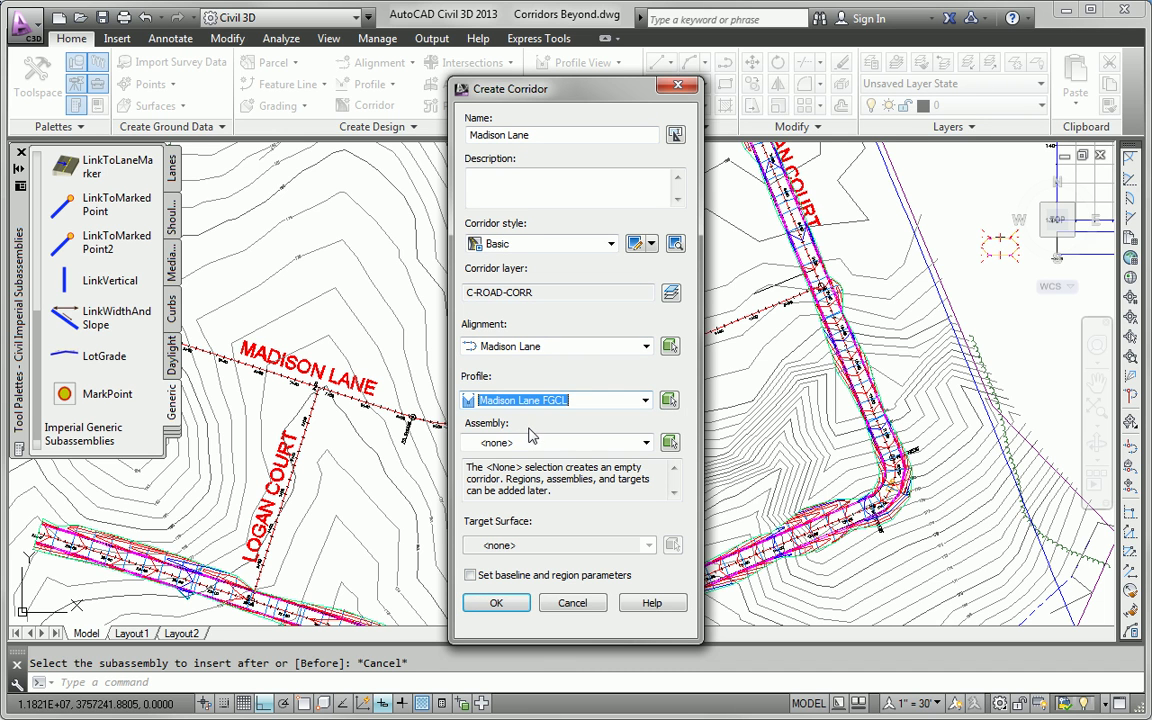
Assign the Subdivision Road (2) assembly and EG target surface, turn off setting baseline and region parameters, and create the corridor
click(645, 443)
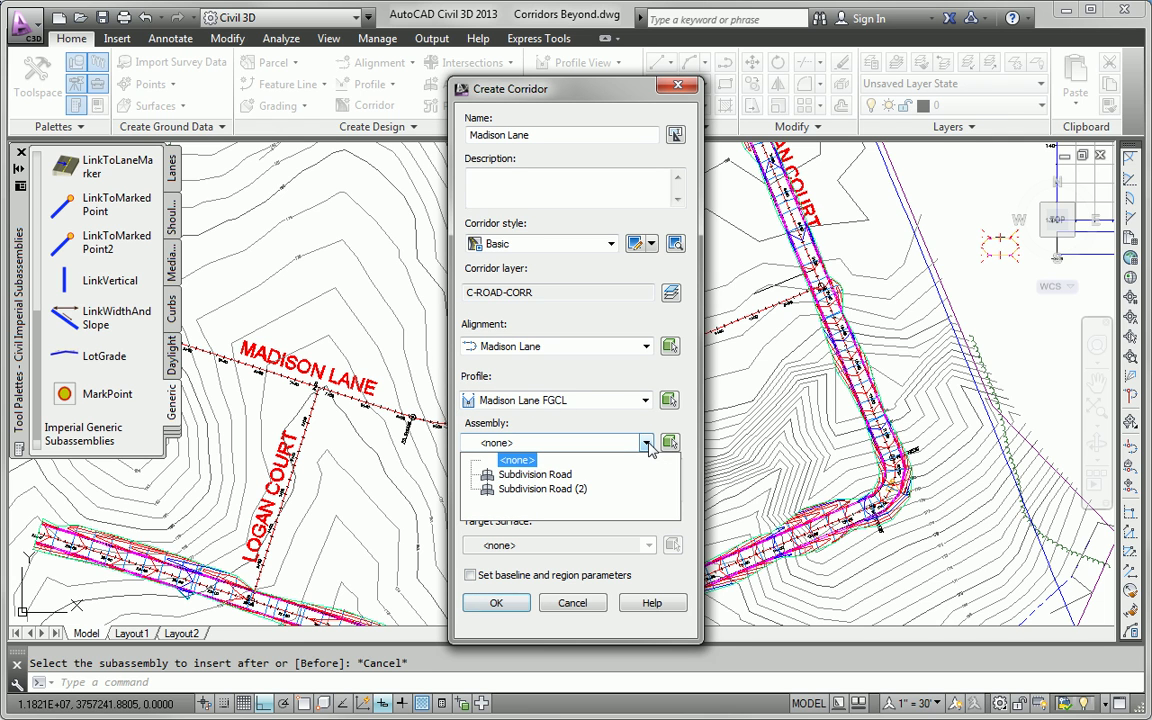
click(530, 490)
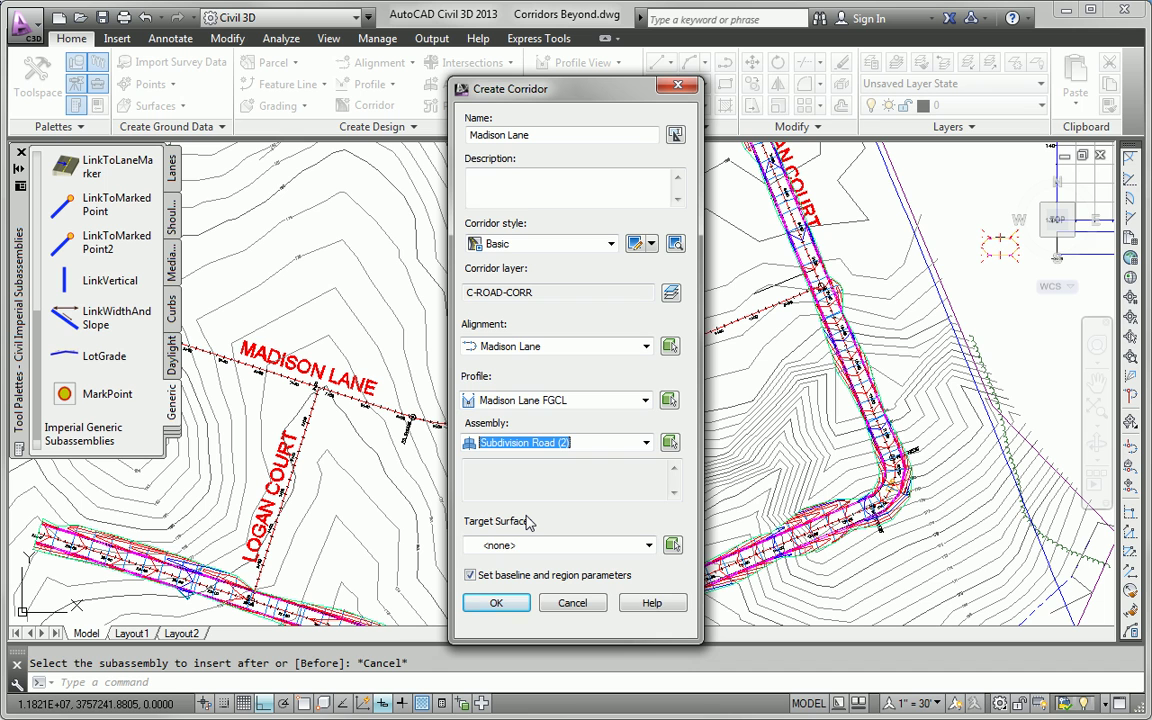
click(648, 545)
click(510, 578)
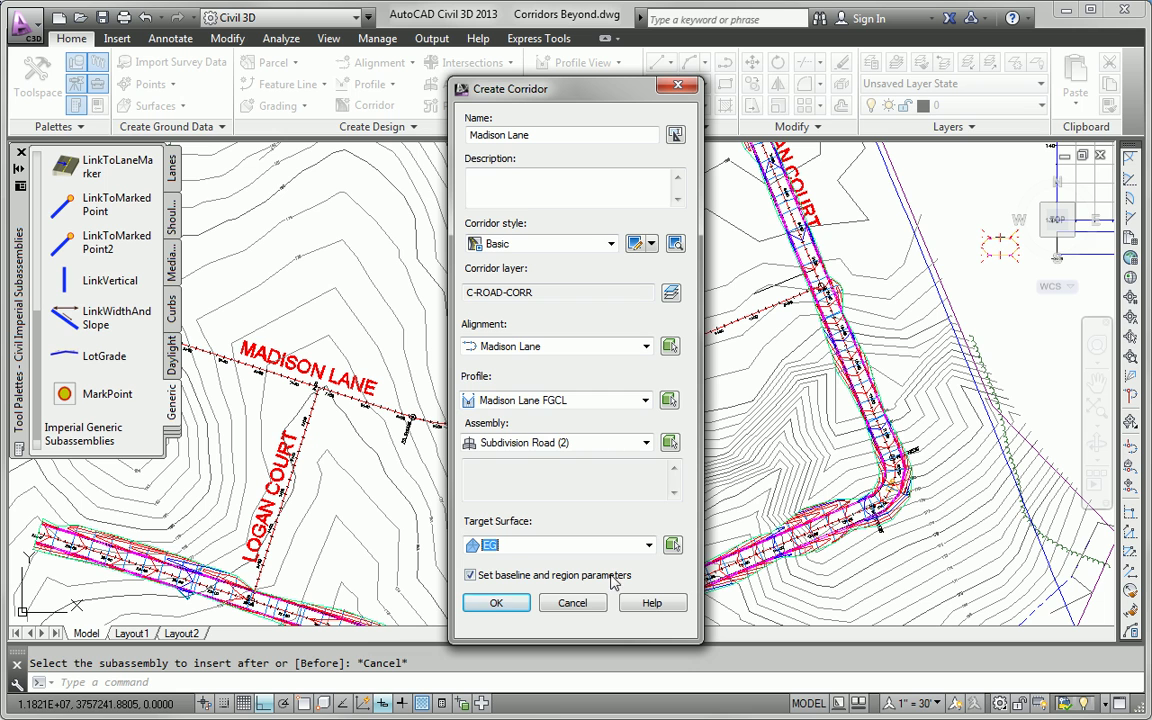
click(470, 577)
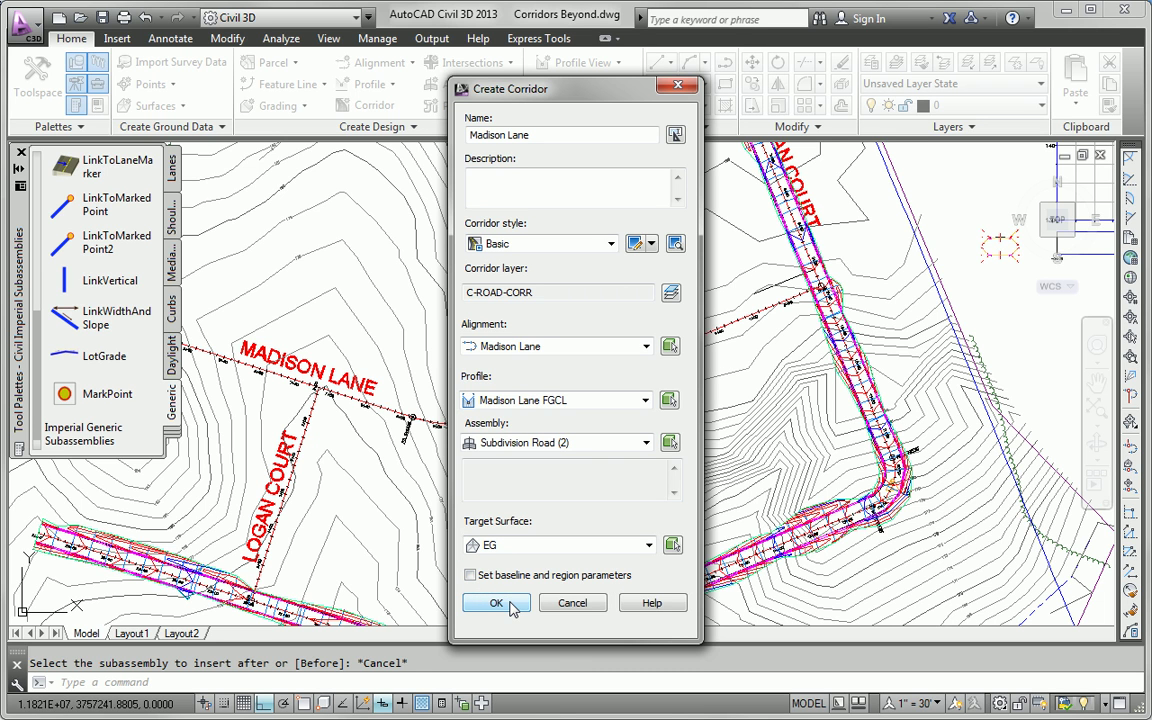
click(496, 603)
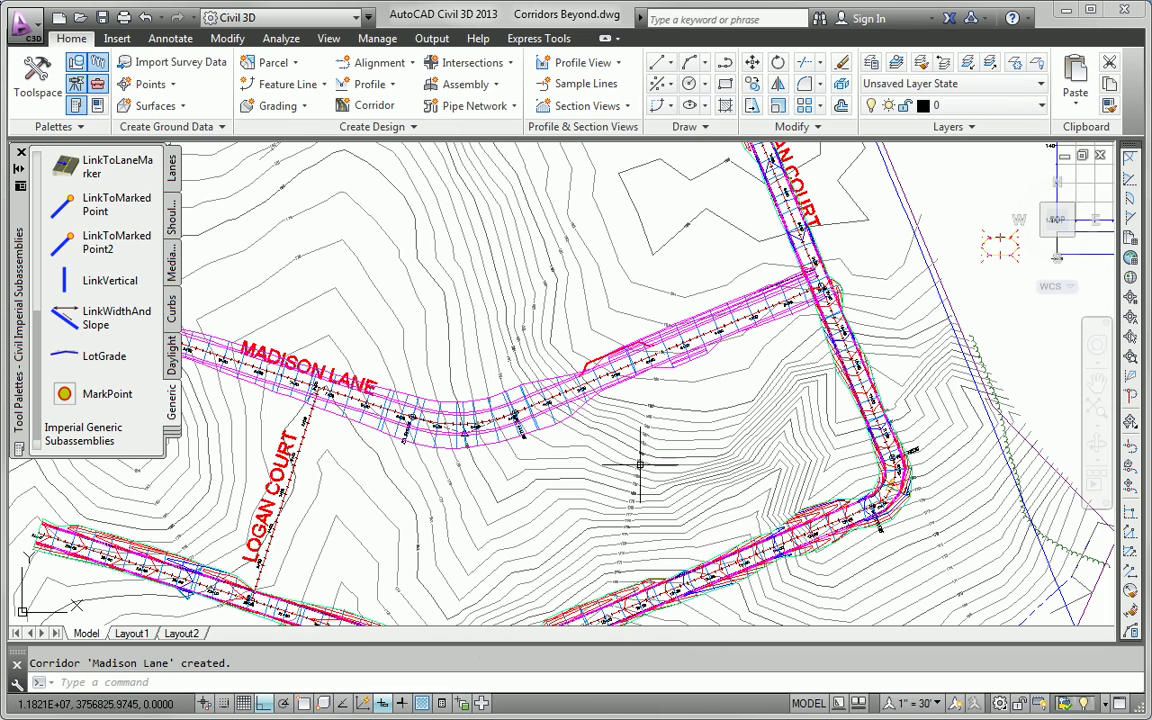
Open the target mapping for the Madison Lane corridor's region near the red polyline and check the drawing behind it
scroll(631, 403, up, 2)
scroll(631, 403, up, 2)
mouse_move(631, 403)
middle_down()
mouse_move(509, 483)
mouse_move(524, 476)
middle_up()
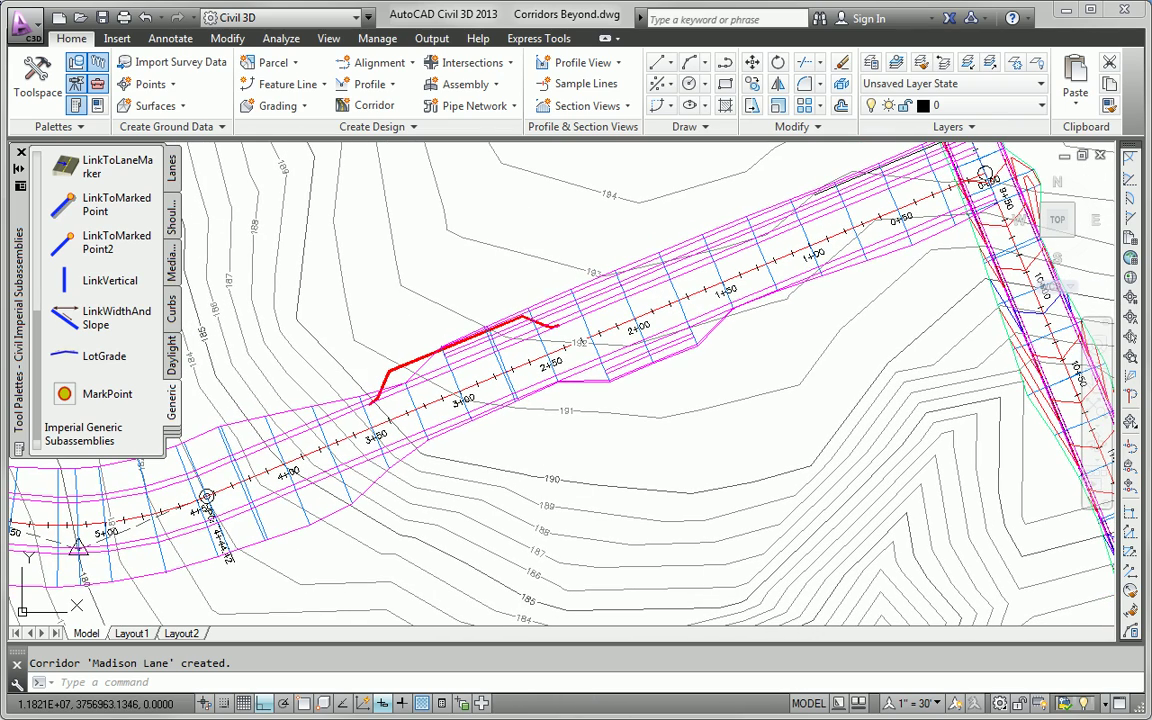
middle_drag(643, 450, 663, 386)
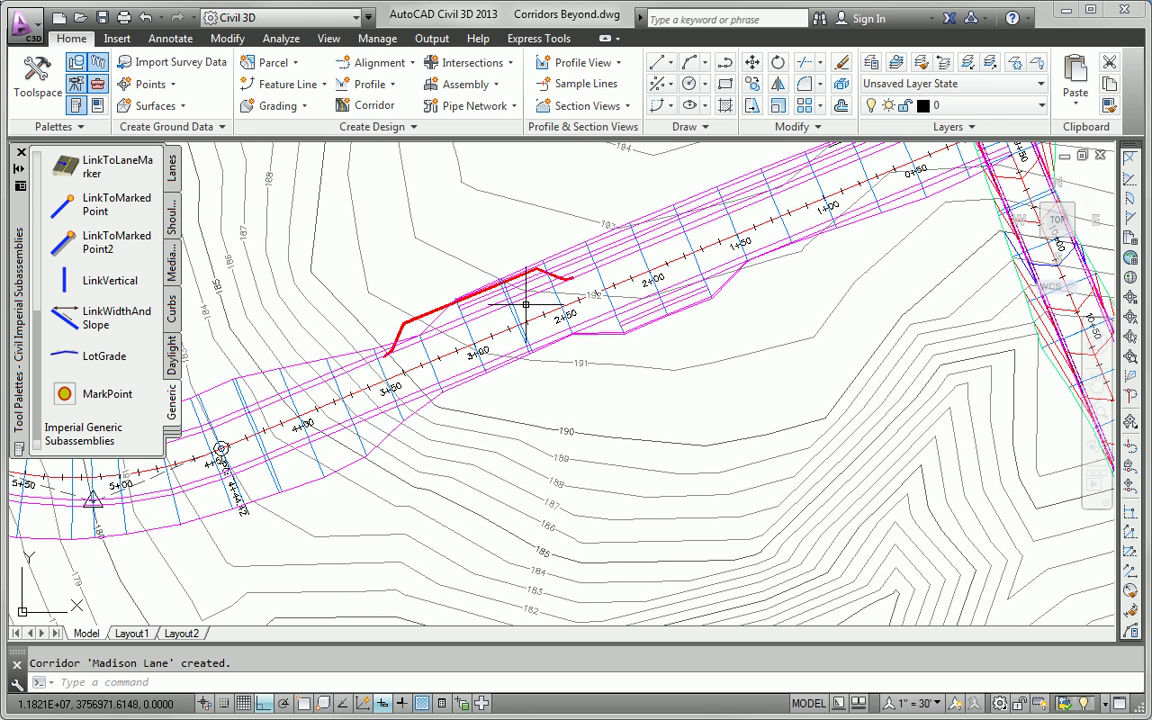
mouse_move(575, 291)
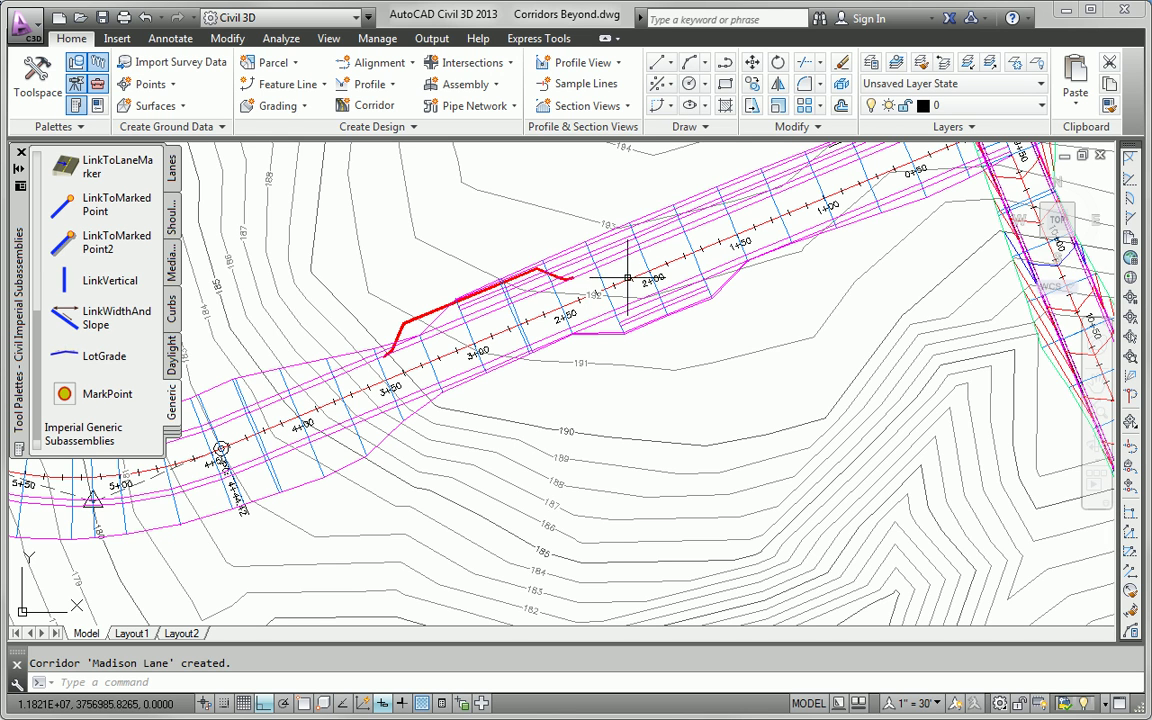
click(562, 299)
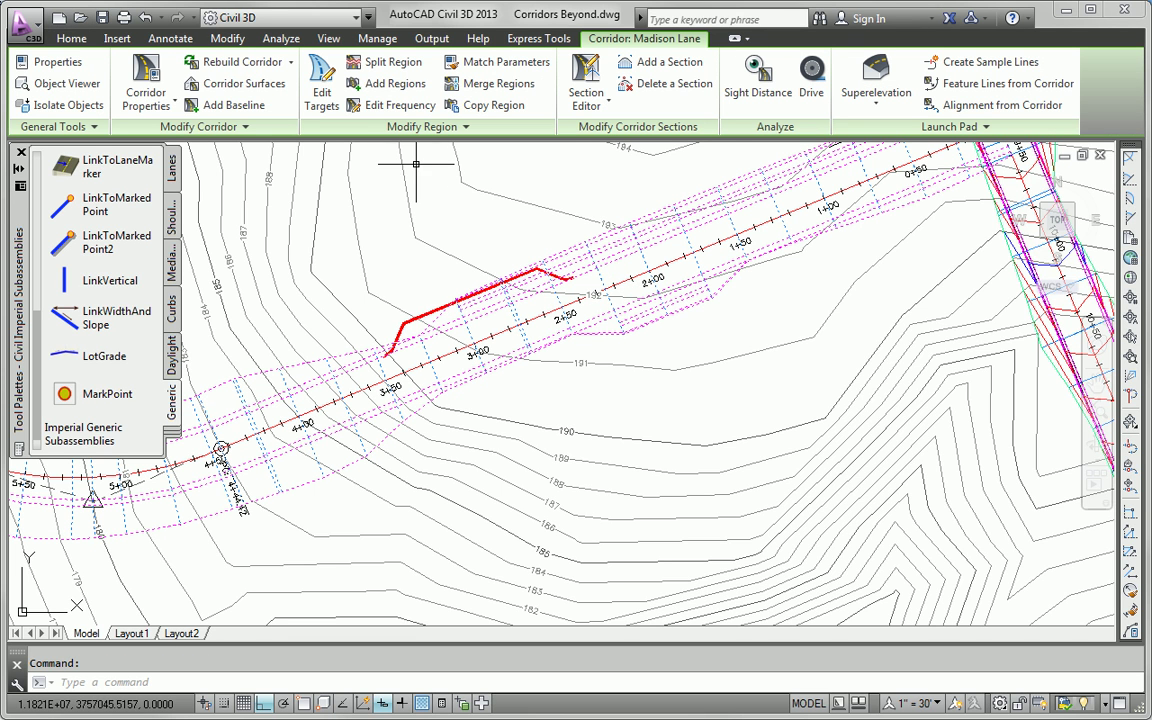
click(323, 97)
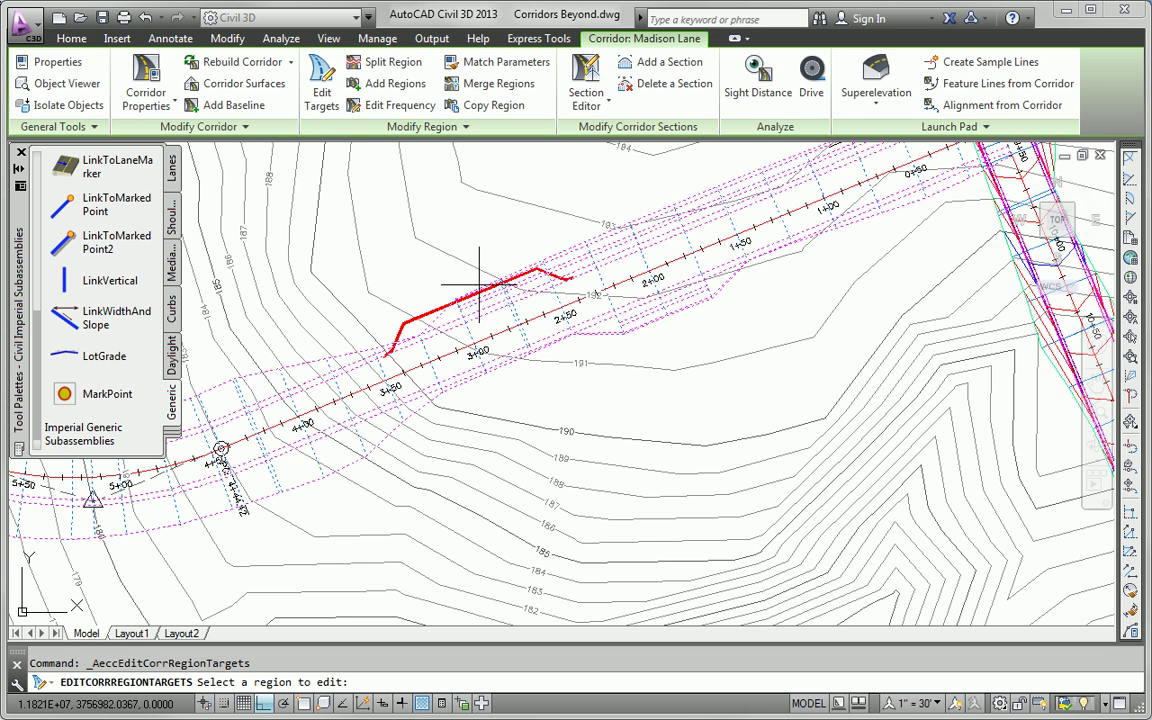
click(496, 327)
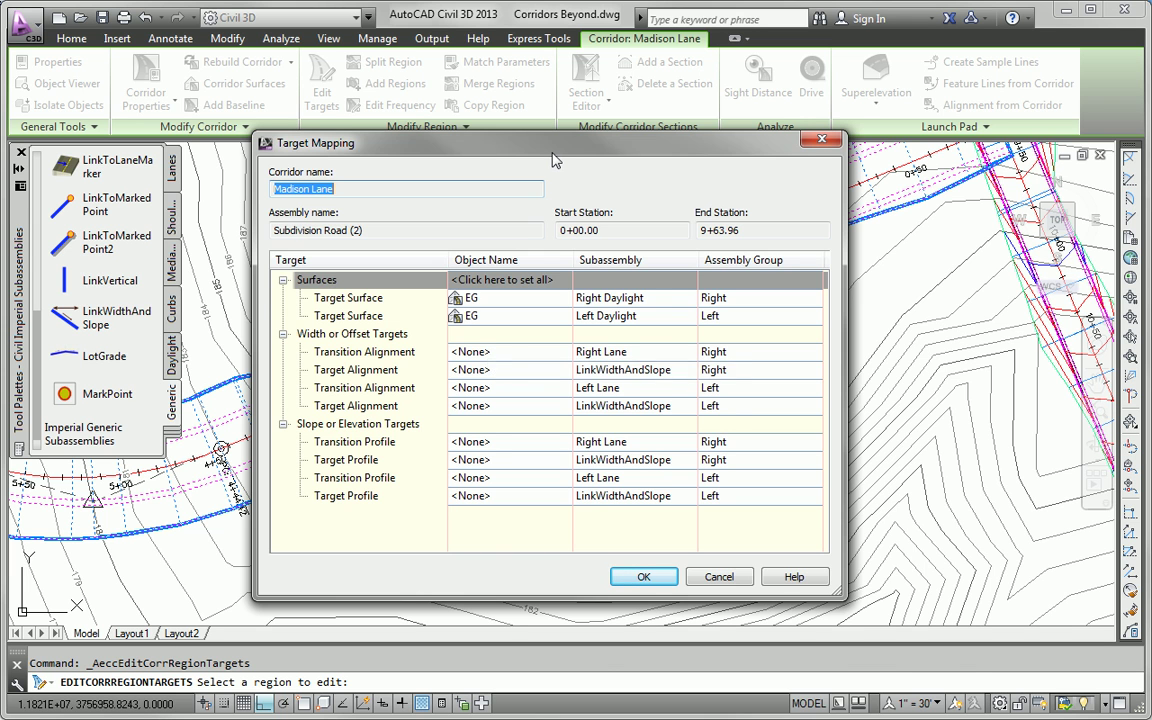
drag(564, 143, 686, 525)
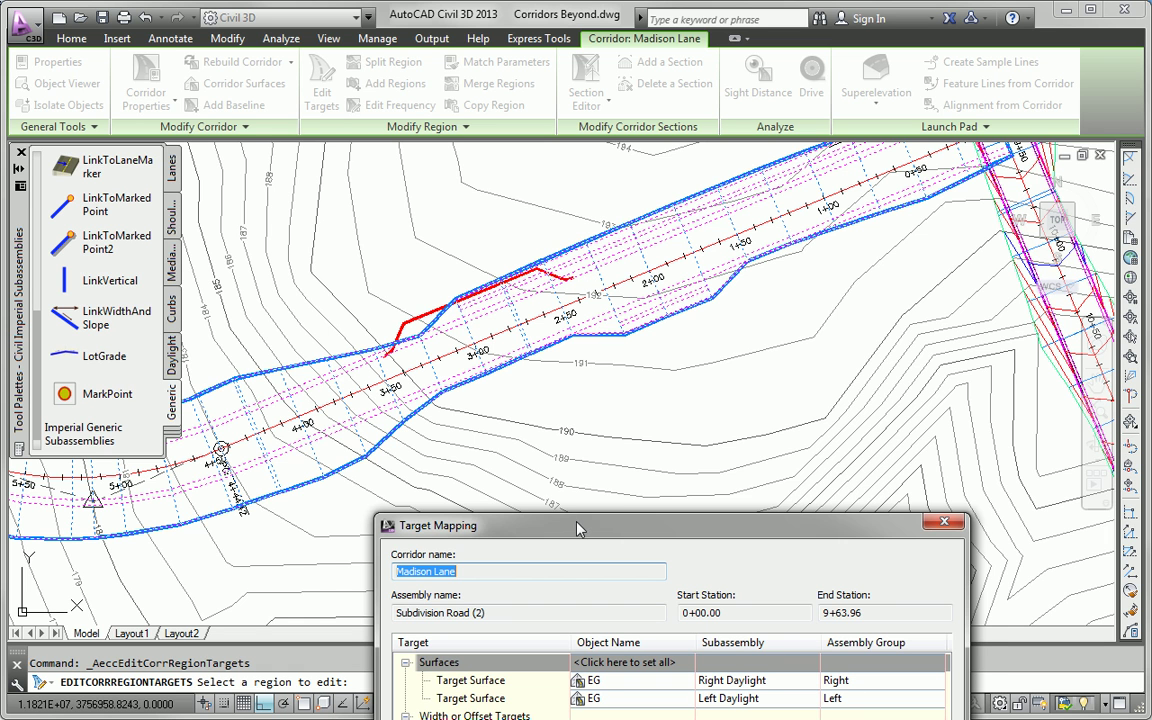
drag(577, 519, 549, 177)
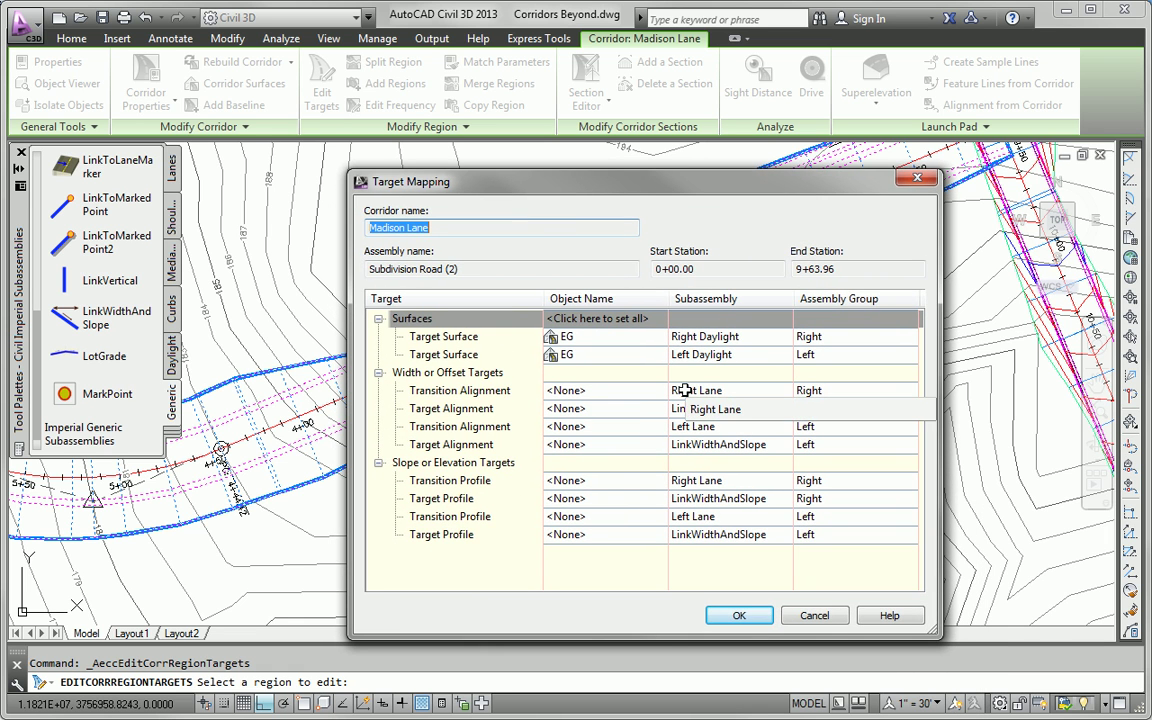
Target the Right Lane's transition alignment to the red polyline in the drawing and apply the target mapping to the corridor region
click(583, 391)
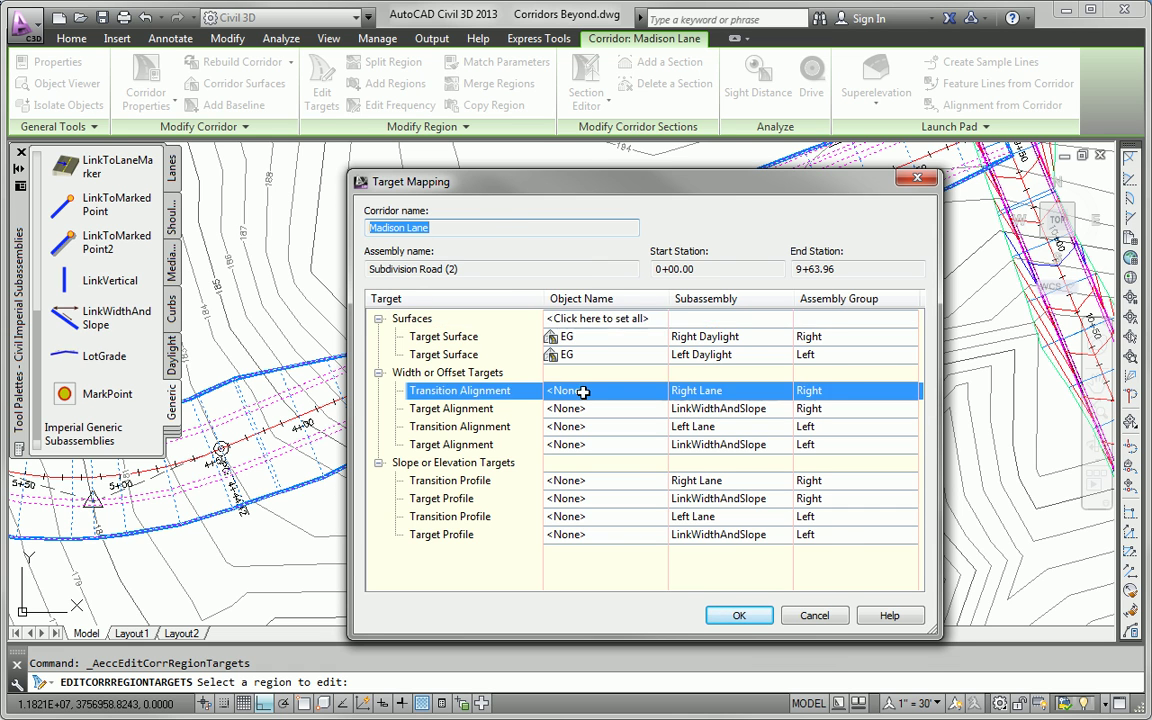
click(583, 391)
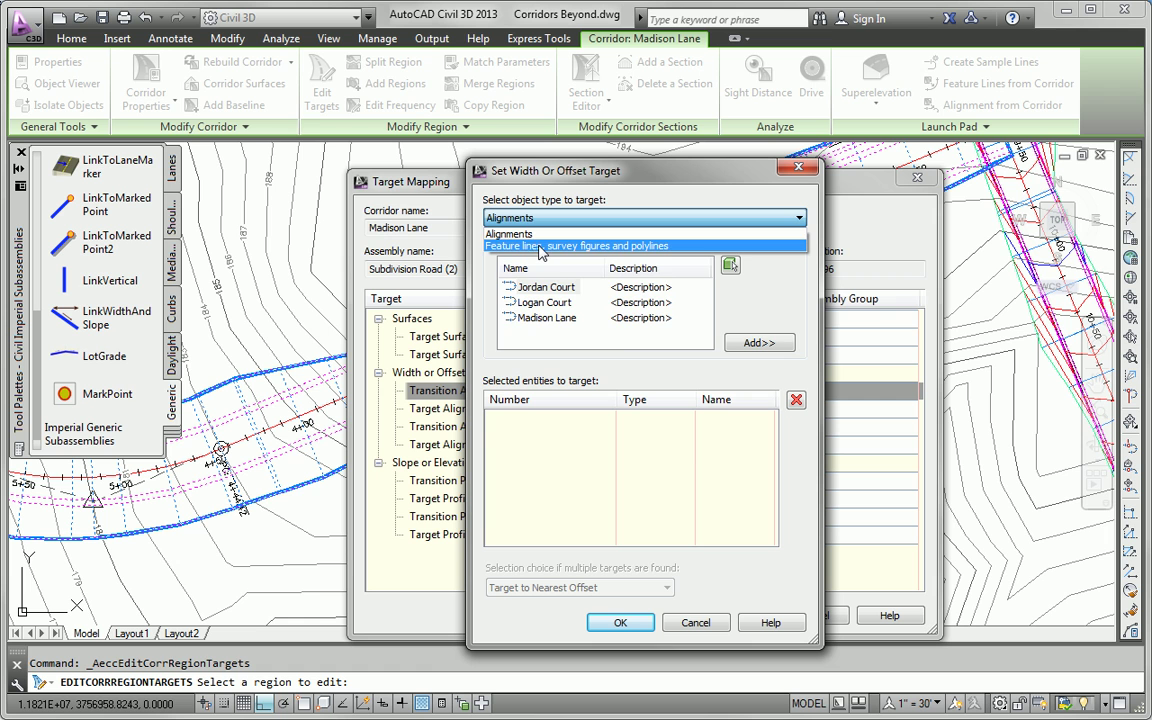
click(541, 248)
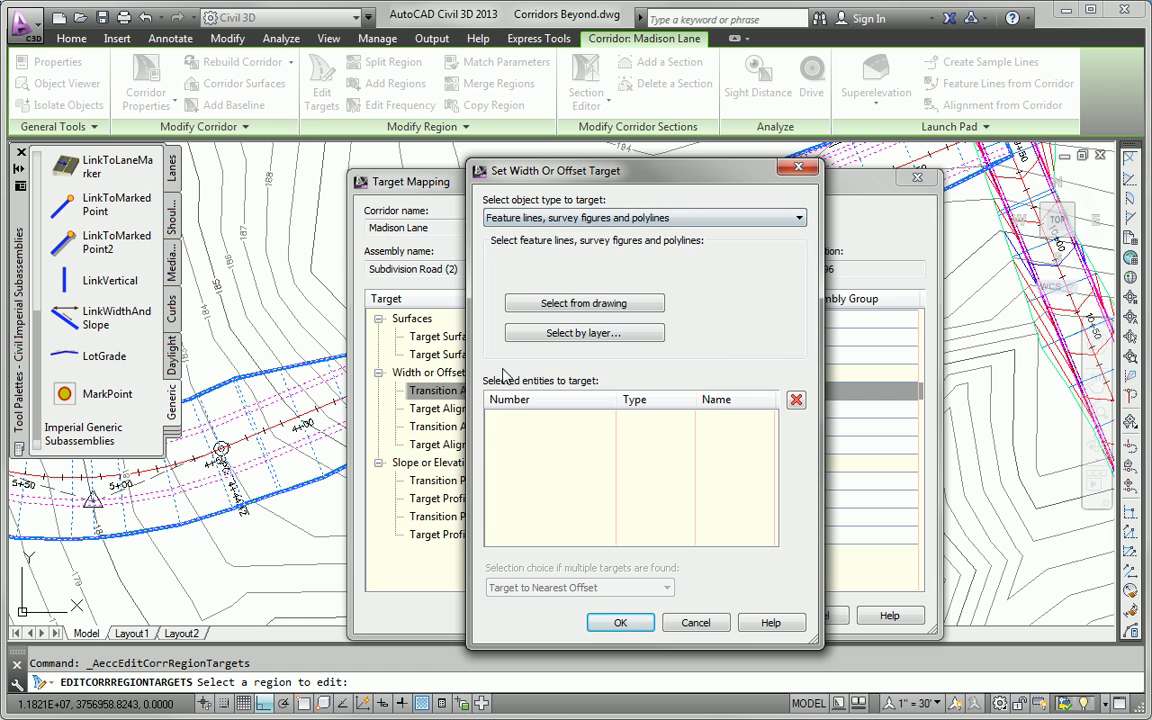
click(610, 311)
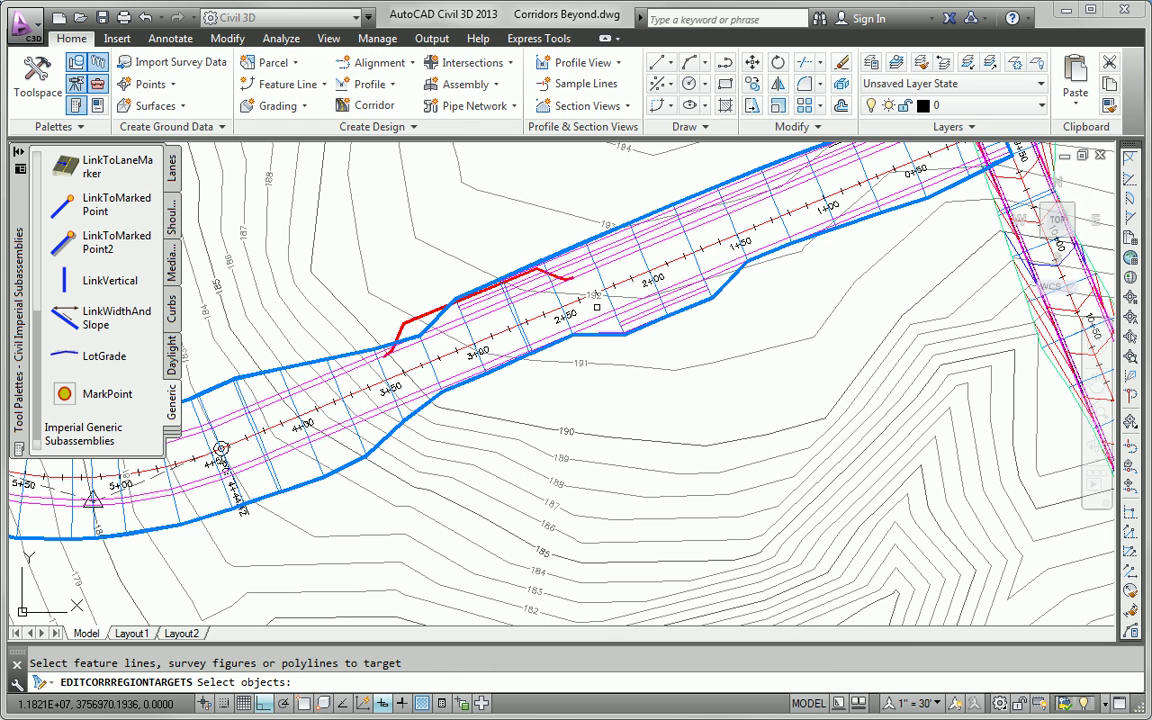
click(401, 325)
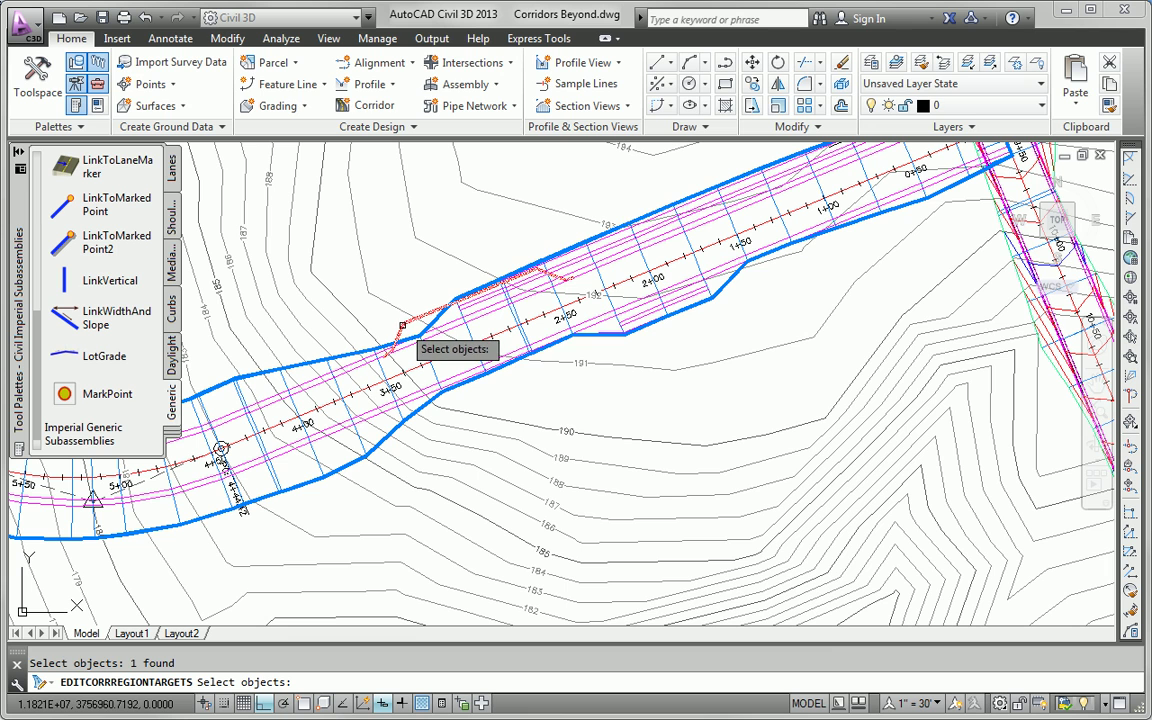
key(Return)
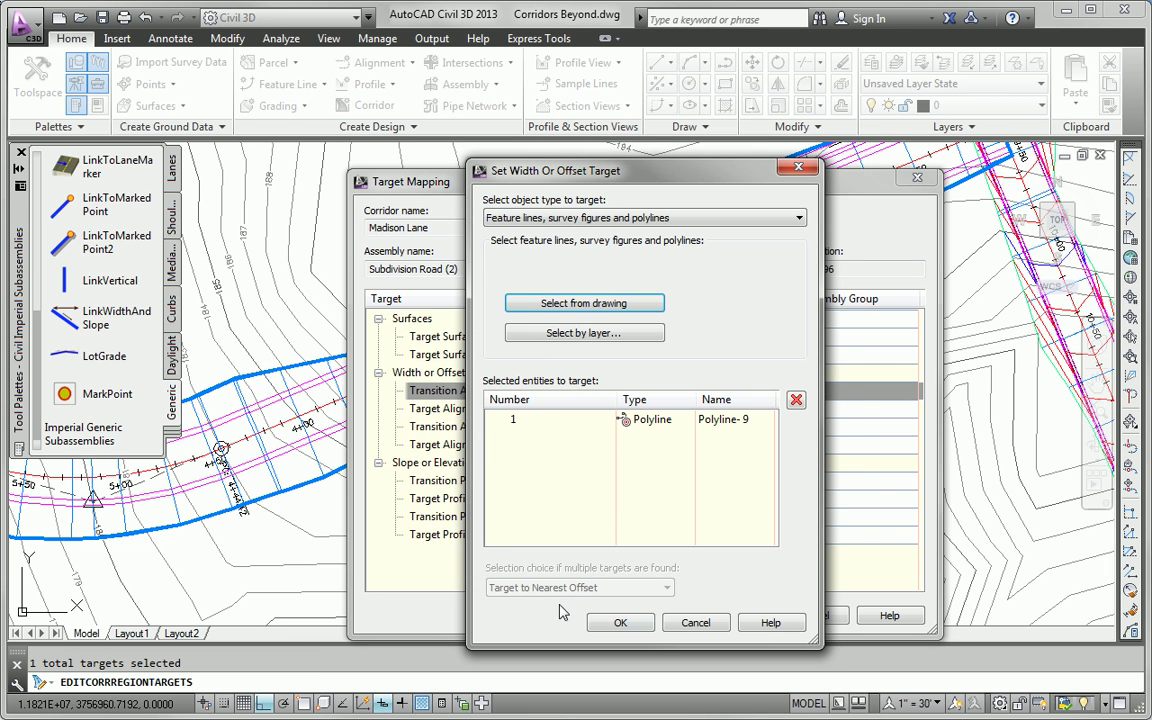
click(619, 624)
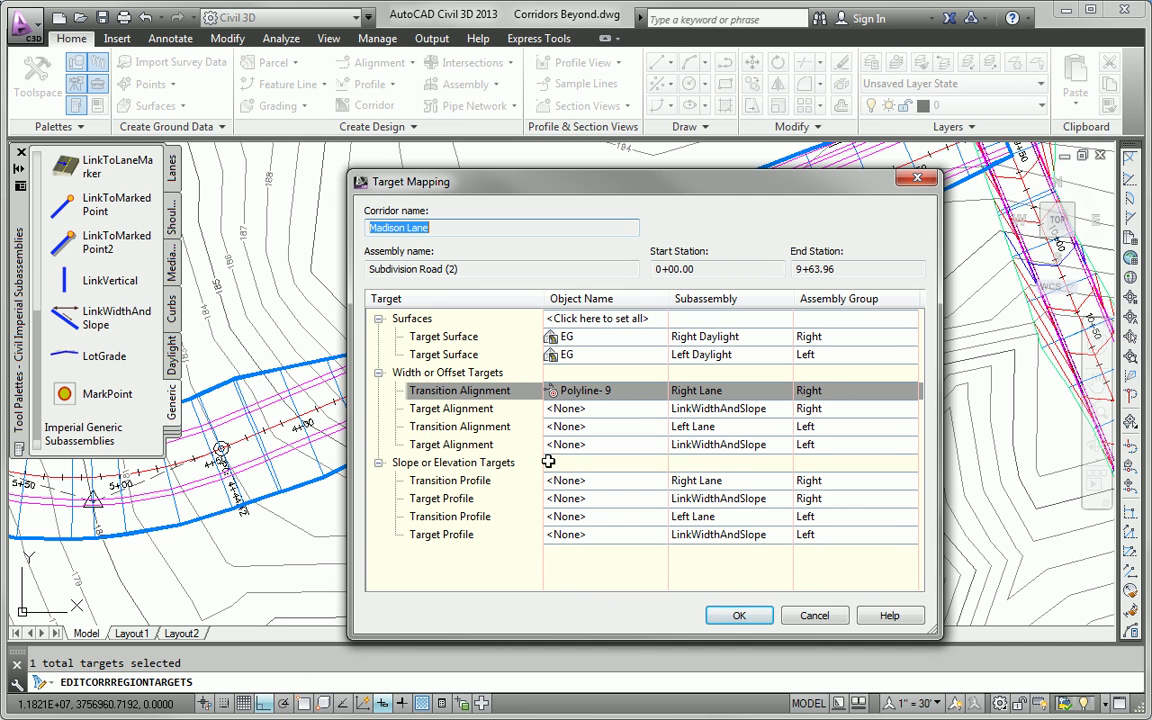
click(755, 616)
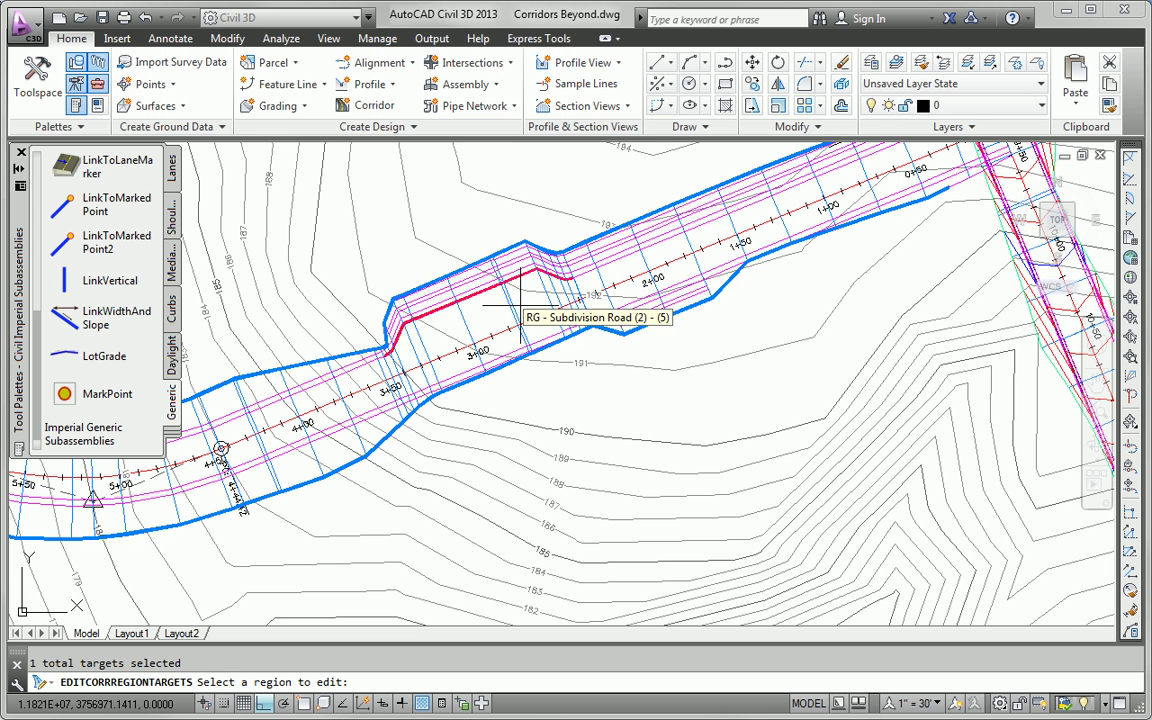
key(Escape)
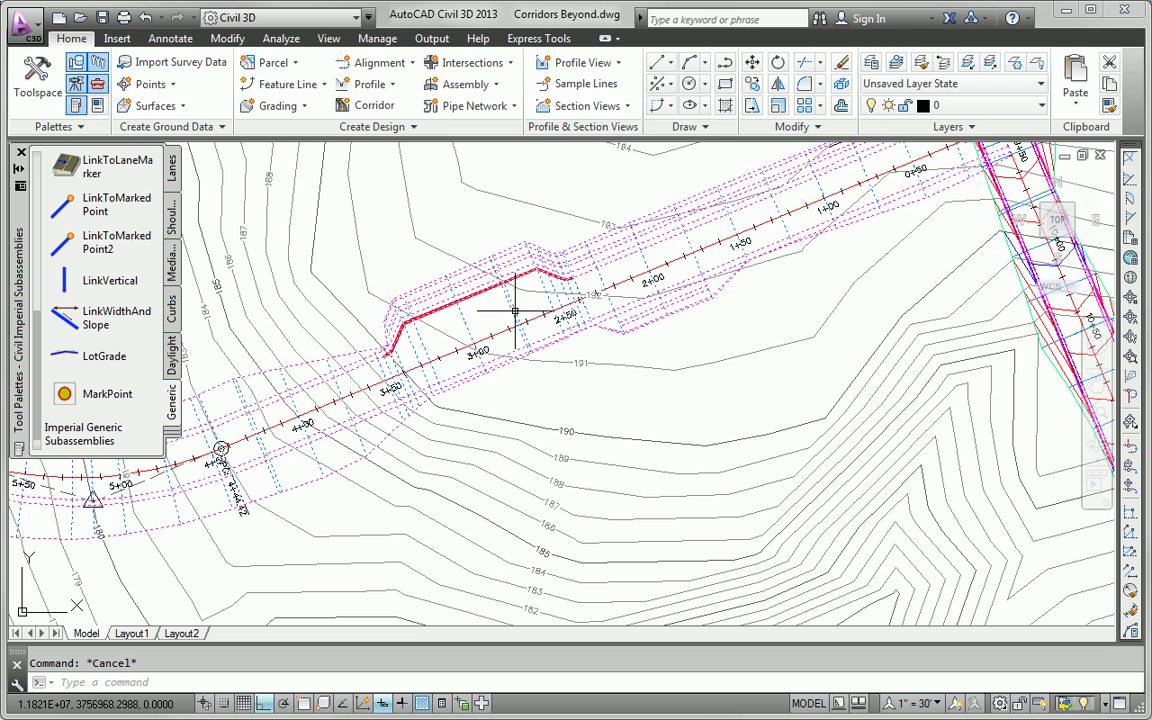
Create a corridor surface named Madison Lane FG for the Madison Lane corridor with the Contours 1' and 5' (Design) style
click(466, 282)
mouse_move(619, 425)
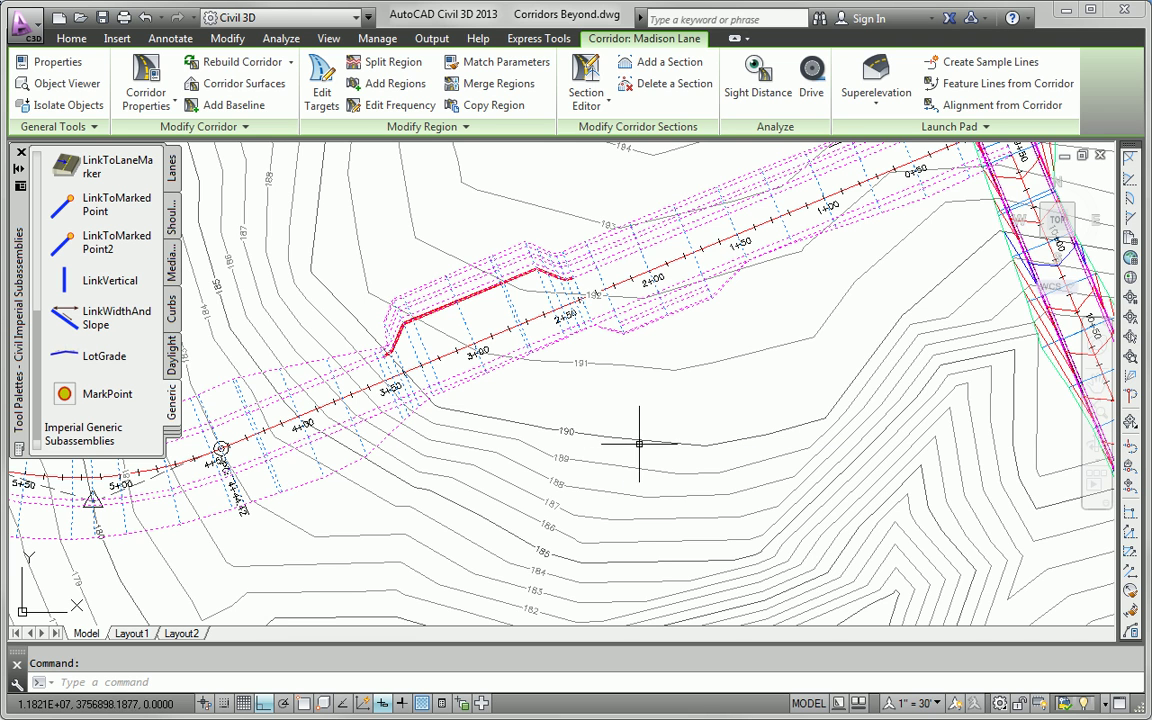
click(240, 84)
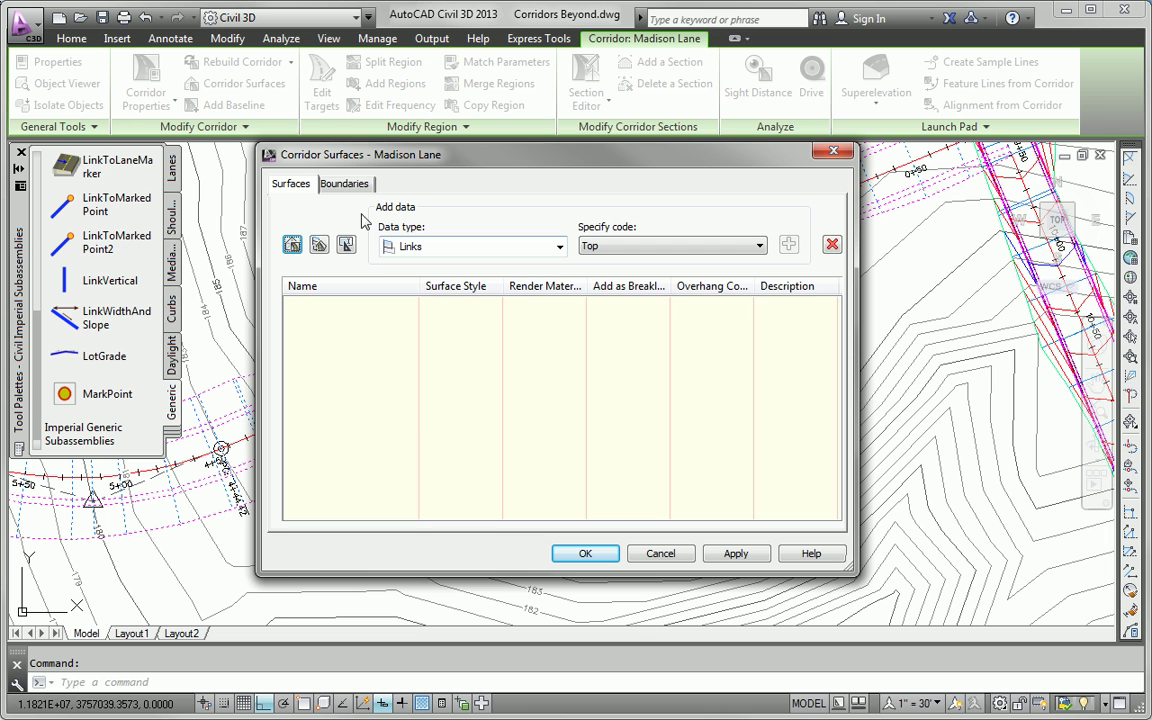
click(292, 246)
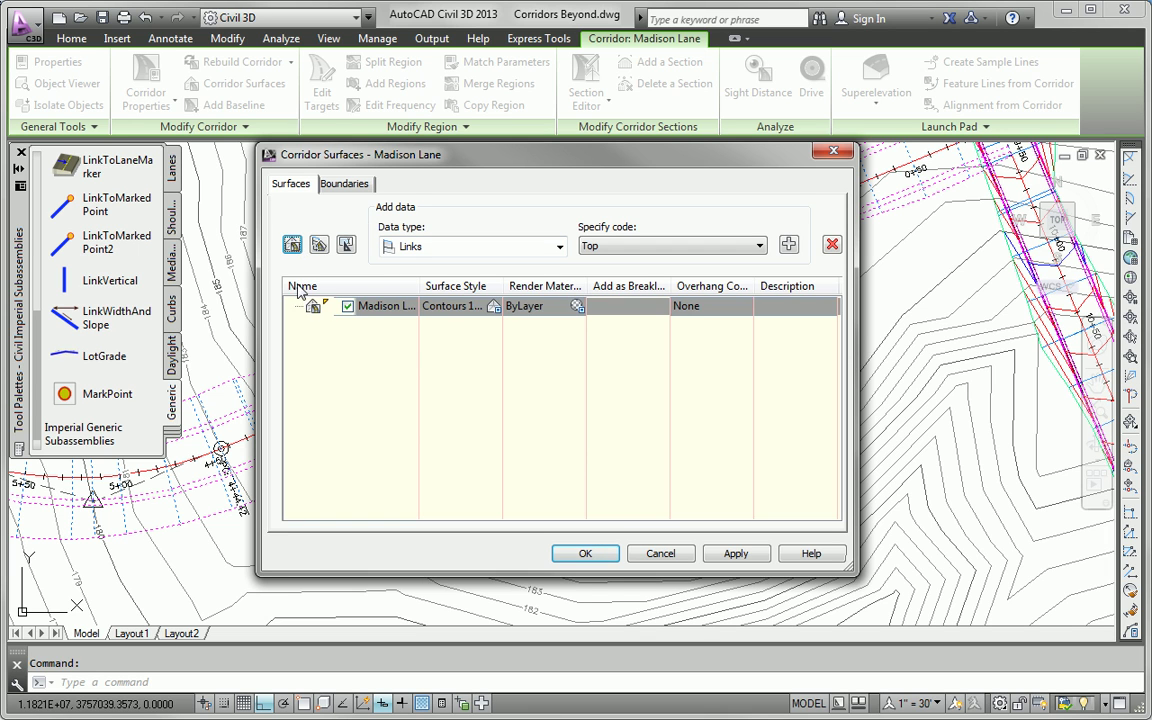
click(378, 306)
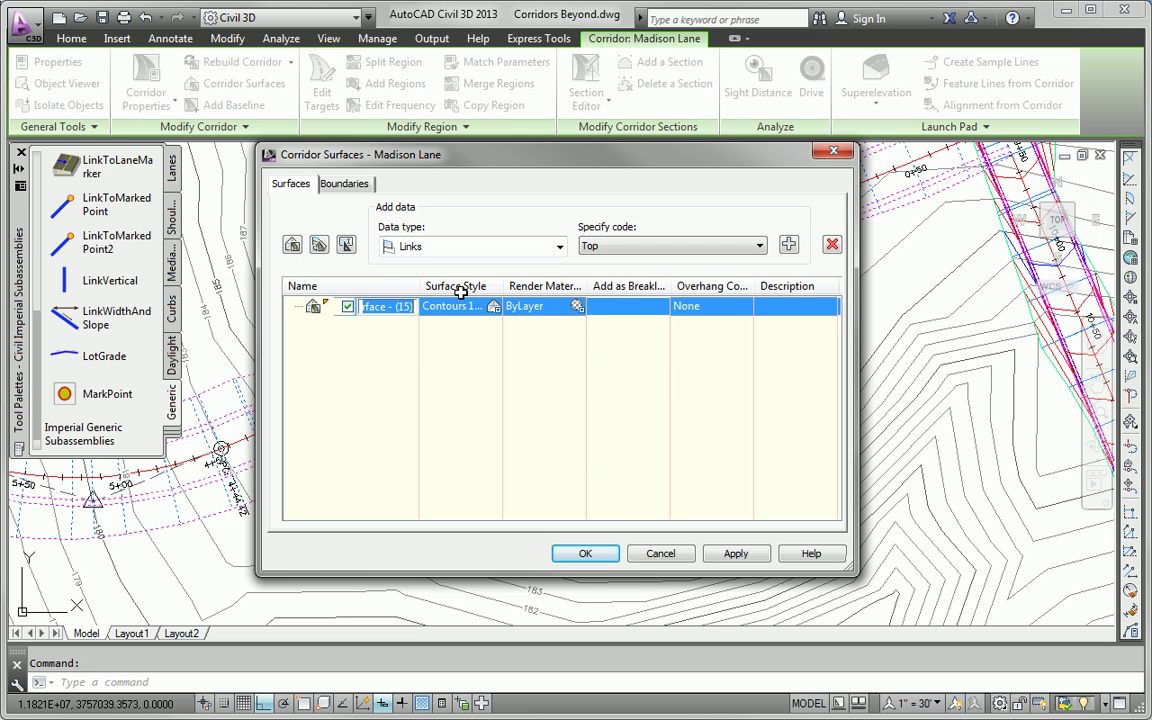
text(Ma)
text(dison Lane FG)
click(493, 306)
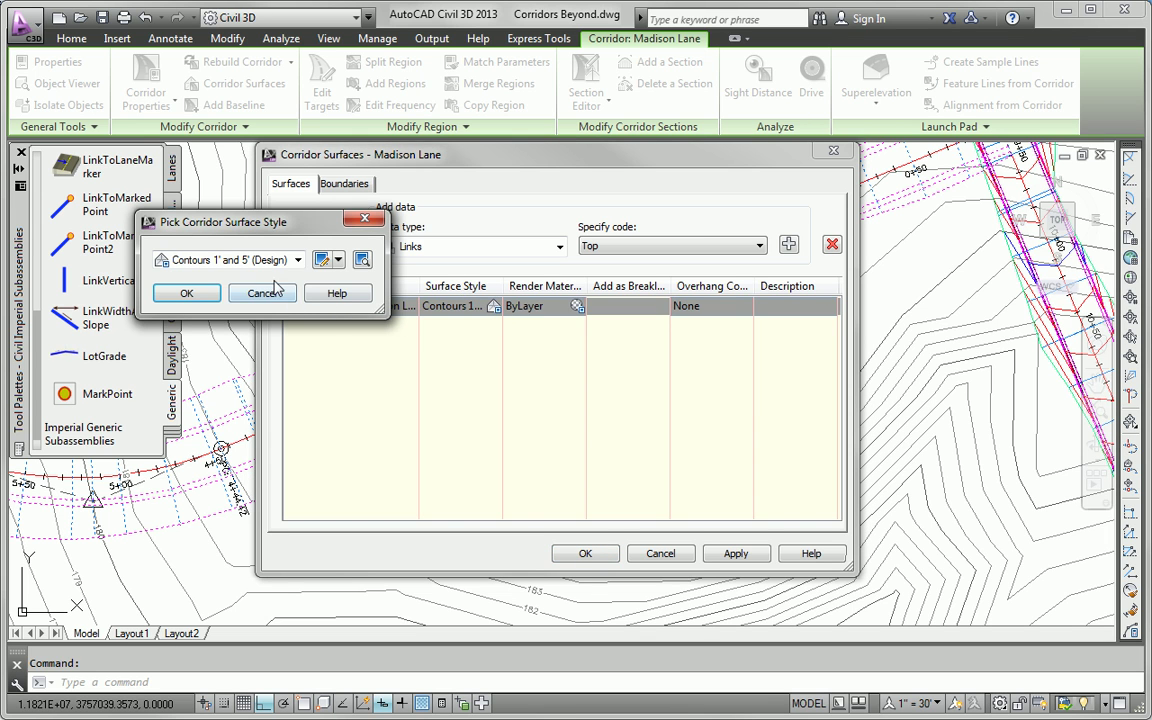
click(186, 293)
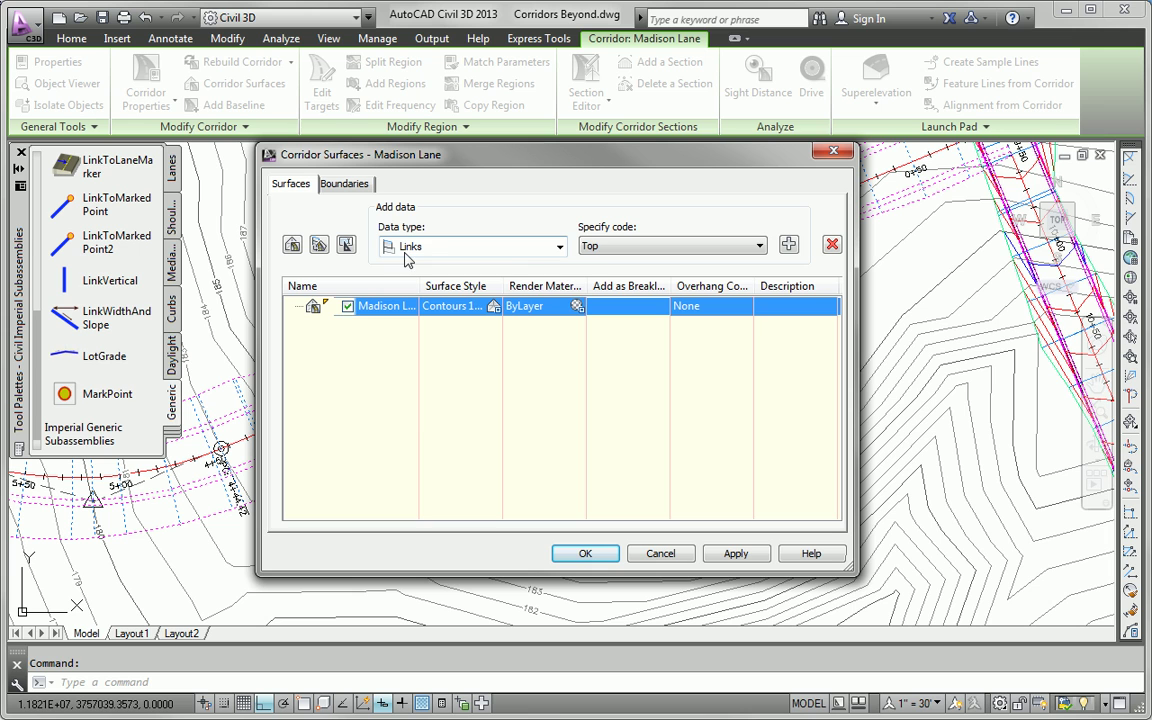
Add the Top links as data to the Madison Lane FG surface and rebuild the corridor
click(559, 248)
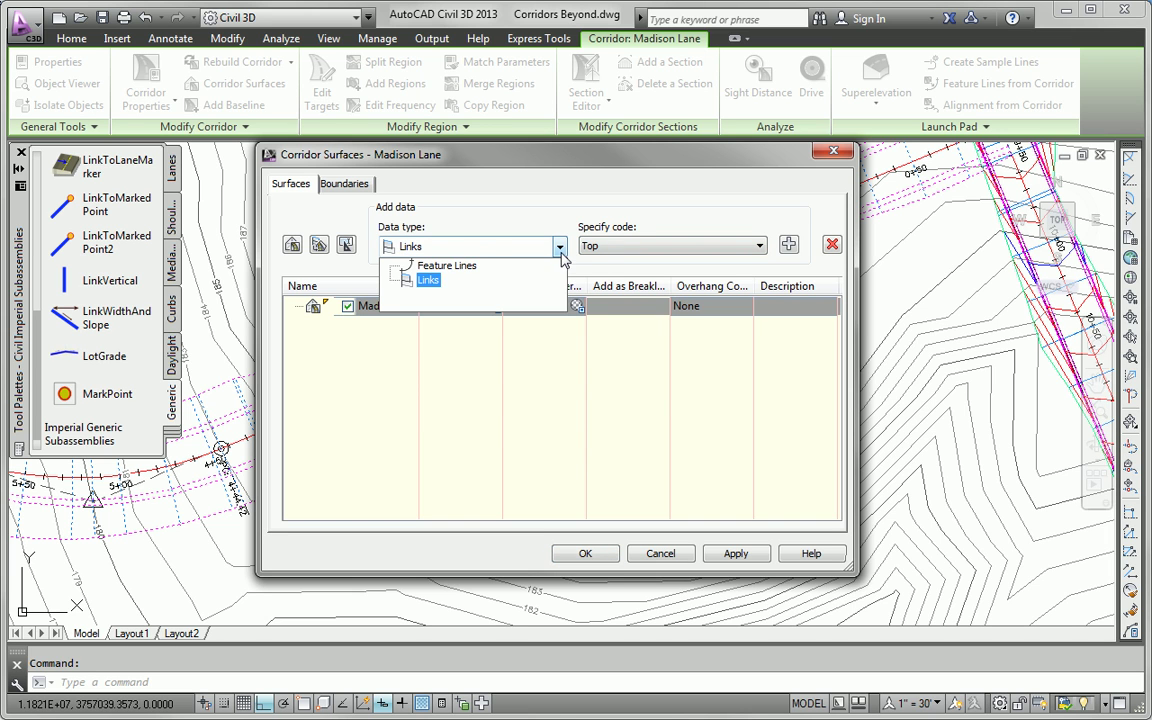
click(422, 281)
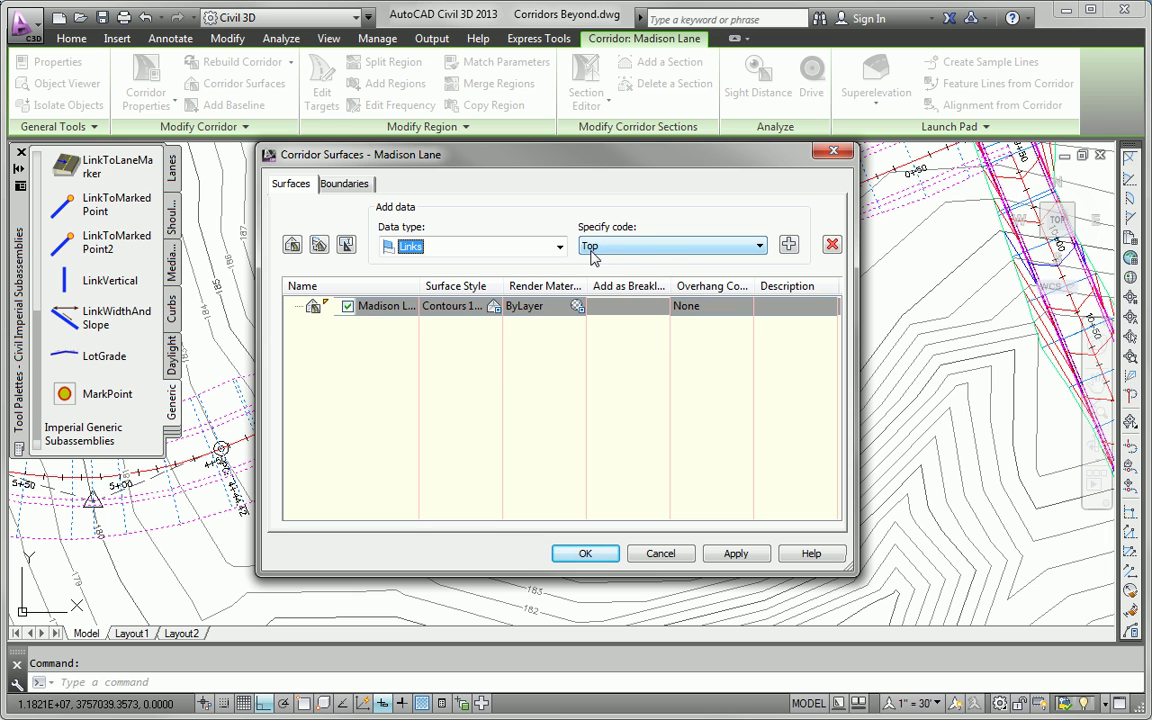
click(788, 246)
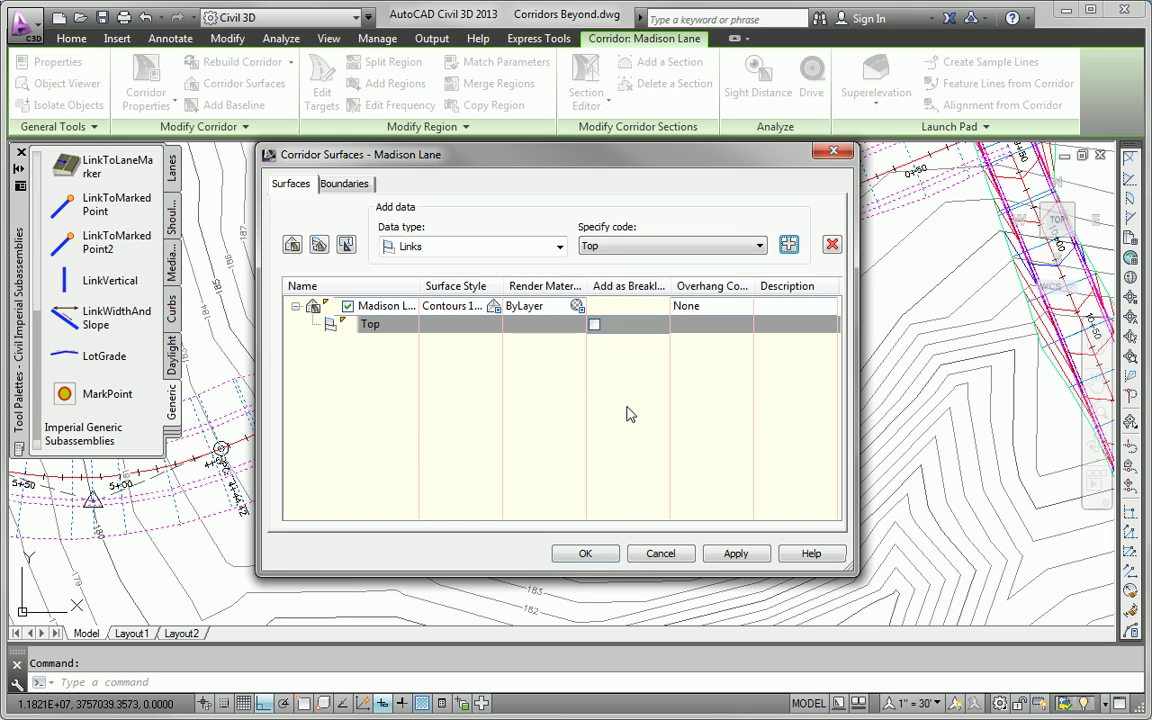
click(595, 324)
click(585, 556)
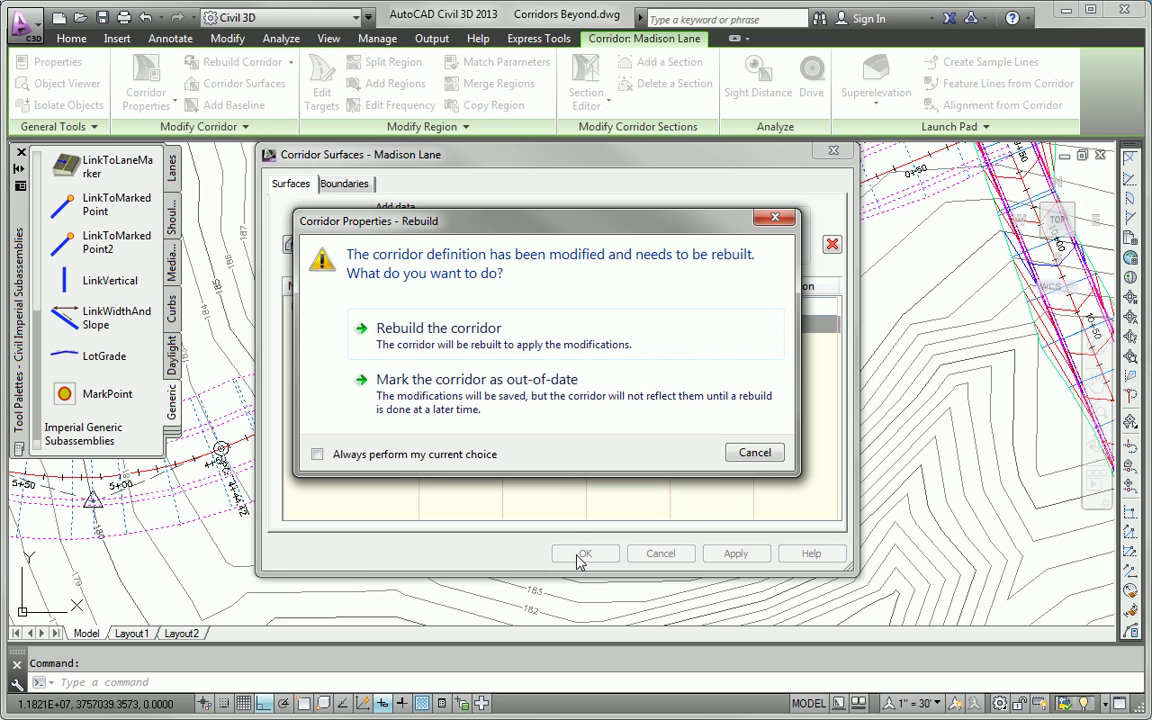
click(483, 342)
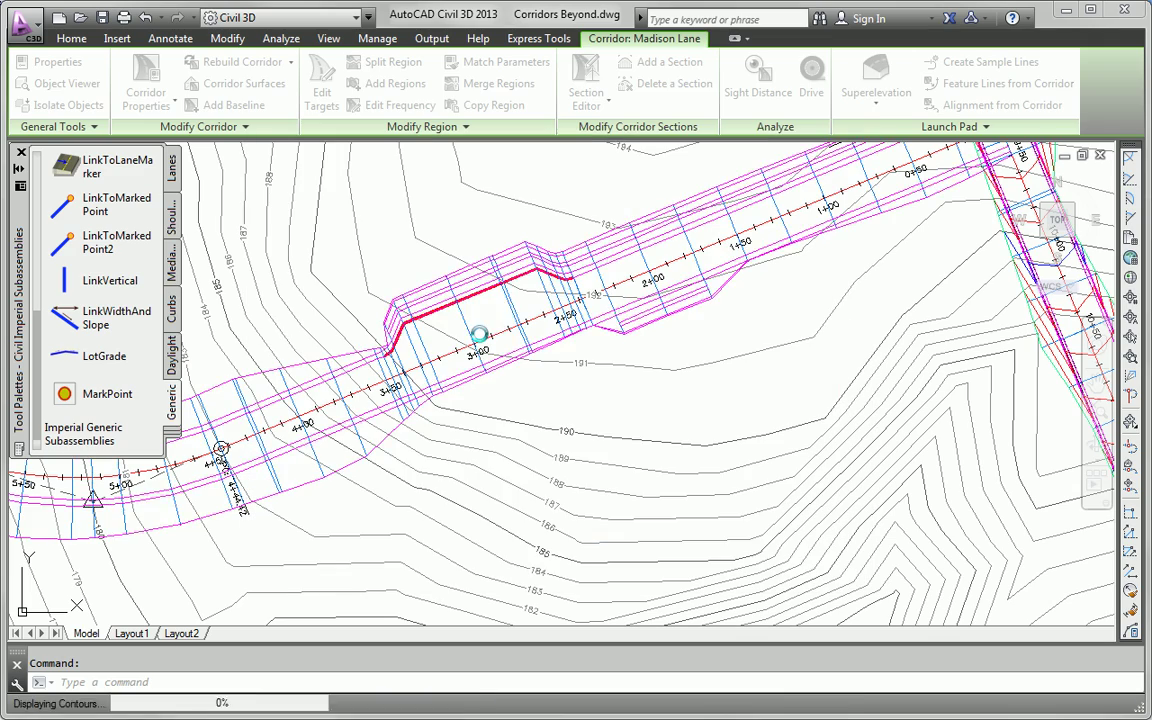
key(Escape)
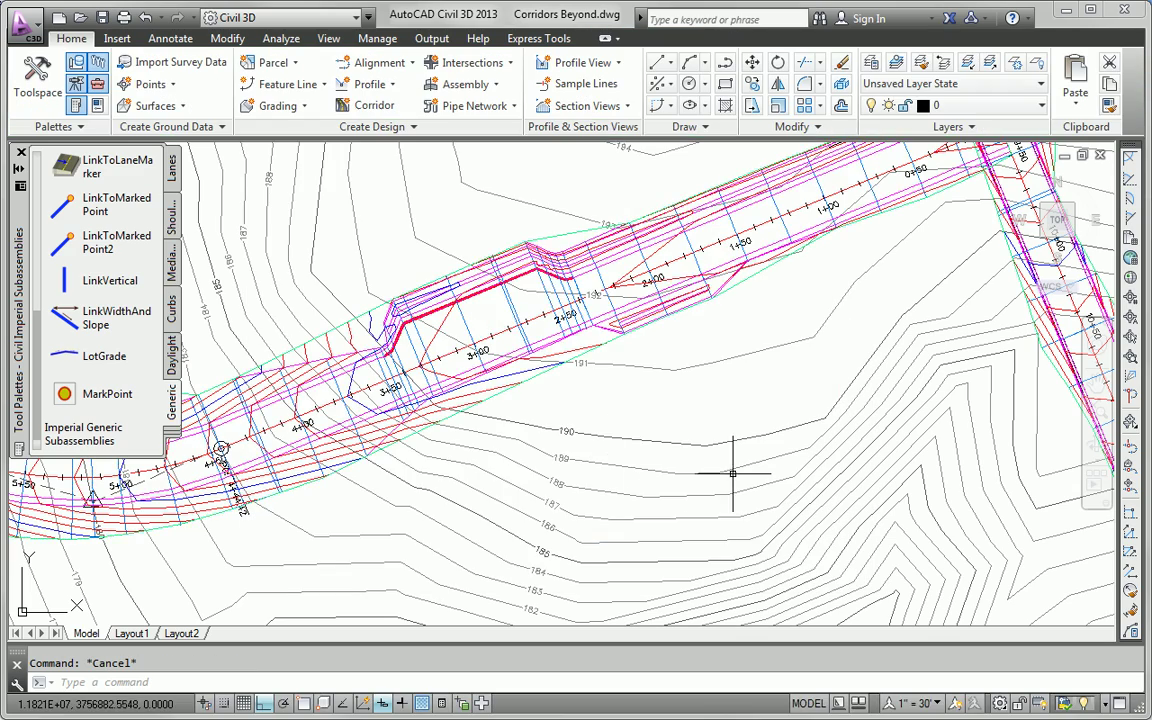
Add the corridor extents as the outer boundary of the Madison Lane FG surface and rebuild the corridor
scroll(641, 259, down, 3)
scroll(620, 358, down, 1)
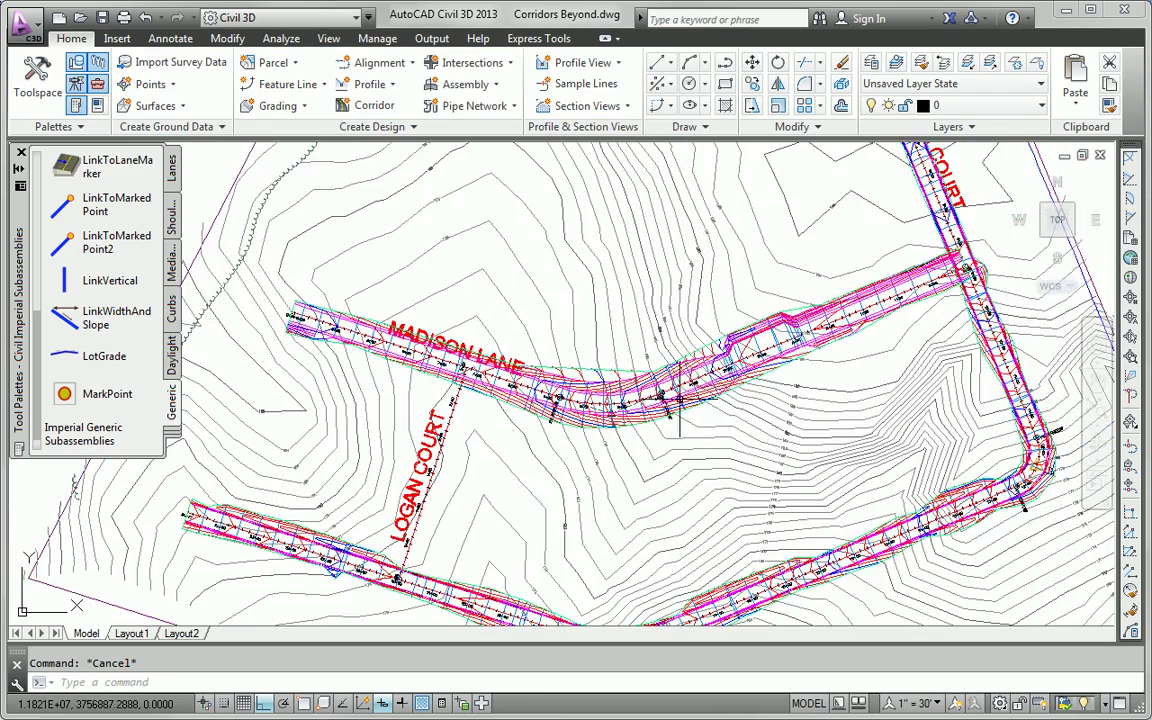
scroll(680, 398, up, 5)
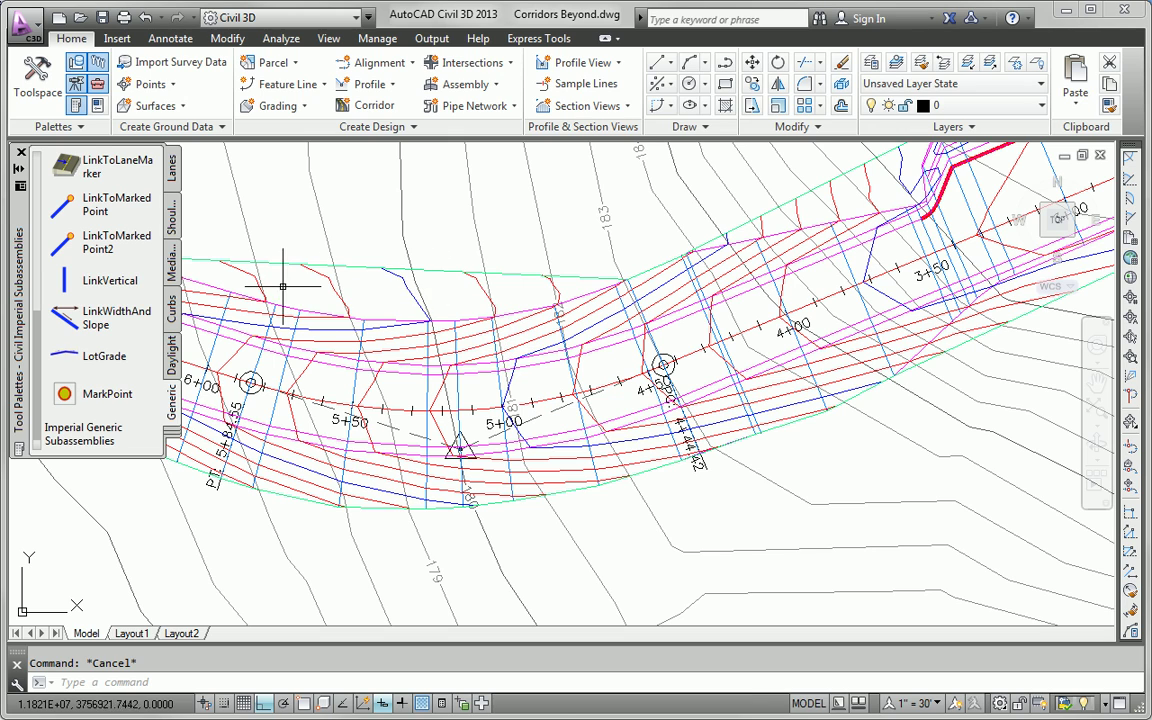
mouse_move(520, 265)
middle_down()
mouse_move(410, 335)
mouse_move(329, 359)
middle_up()
middle_drag(708, 283, 626, 290)
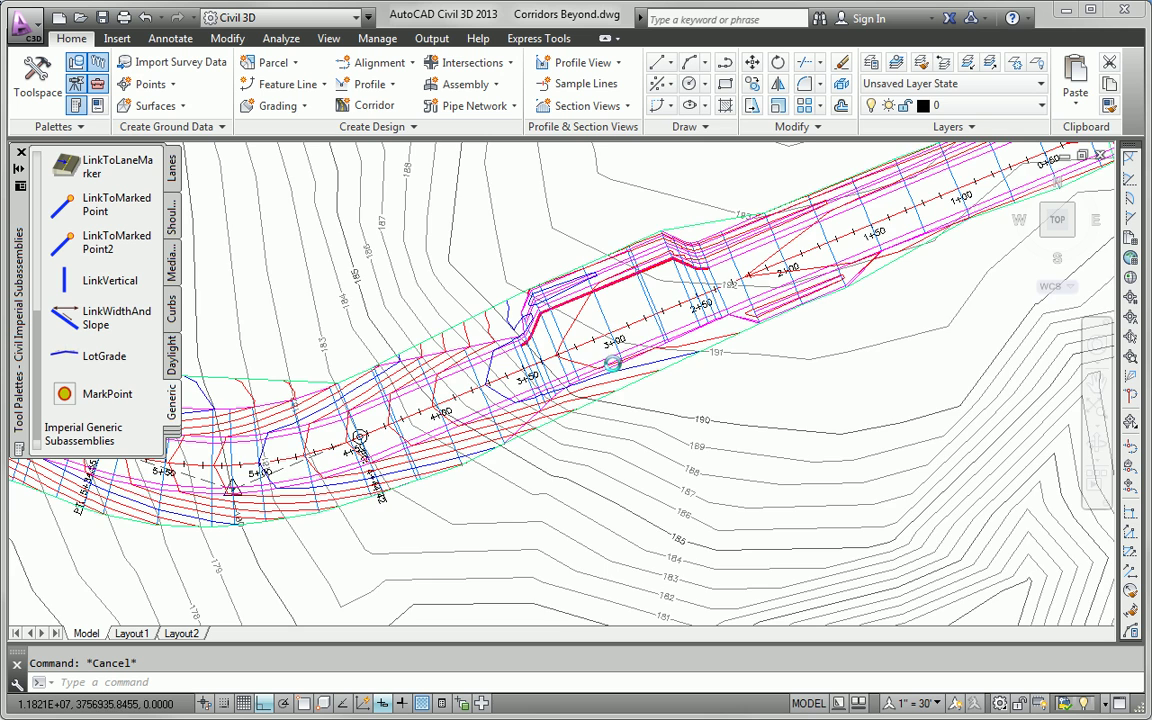
middle_drag(790, 240, 570, 308)
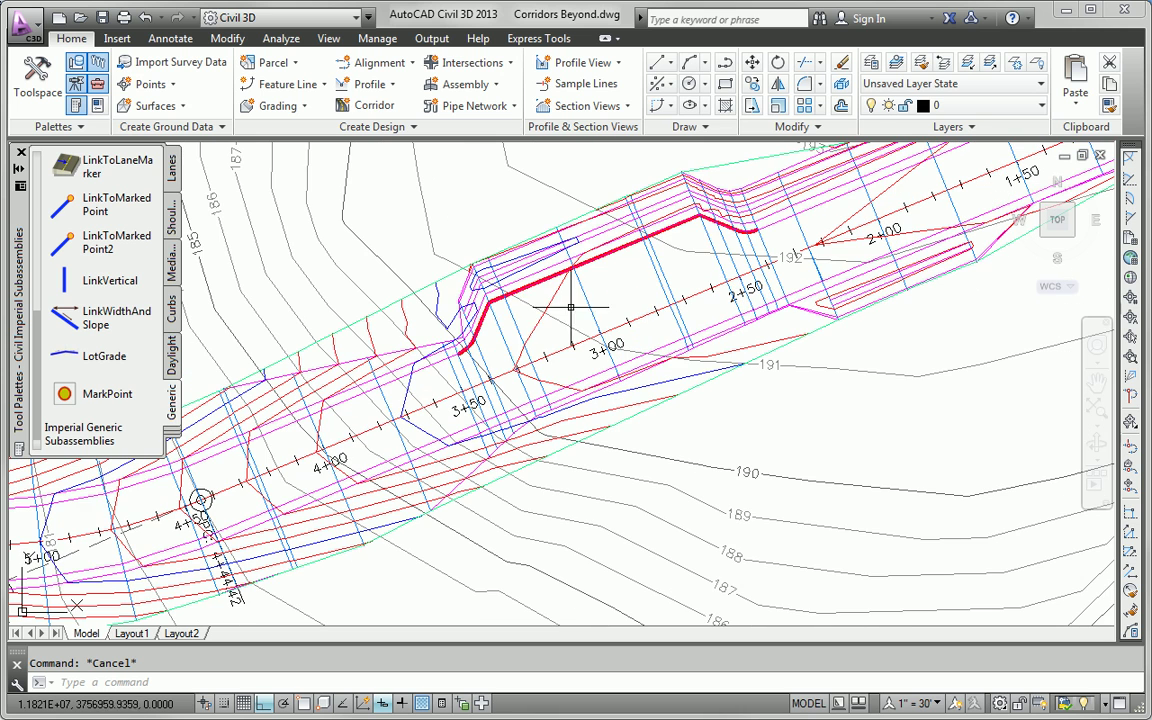
click(519, 322)
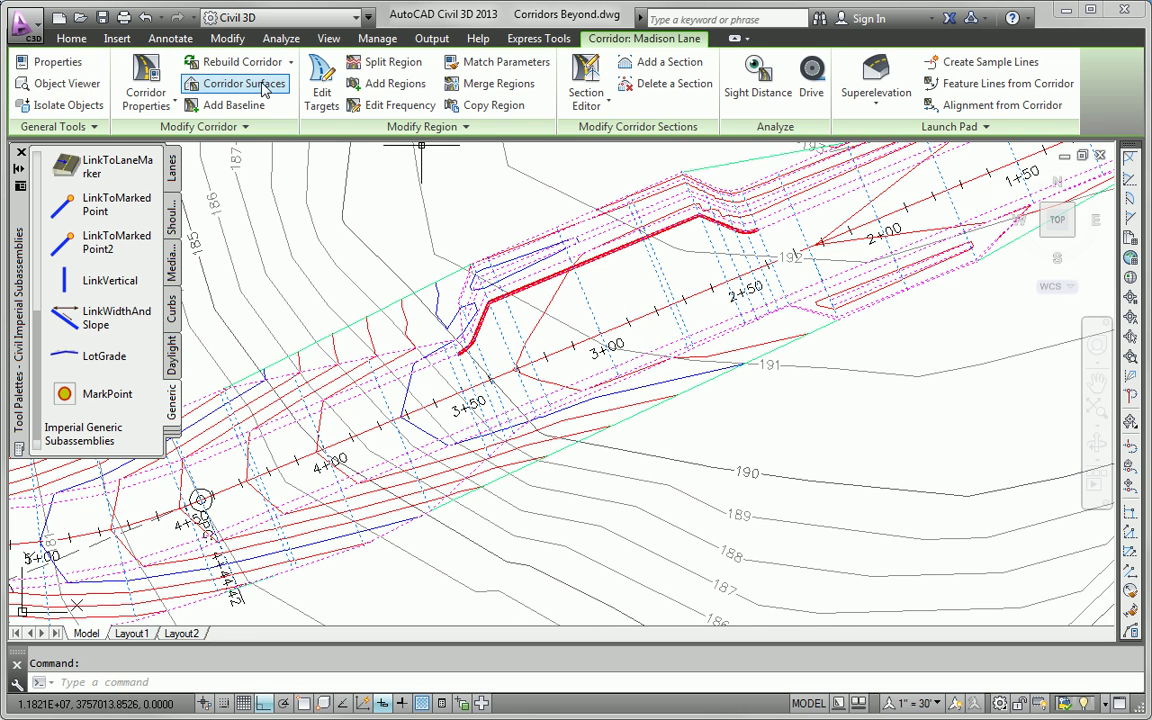
click(244, 84)
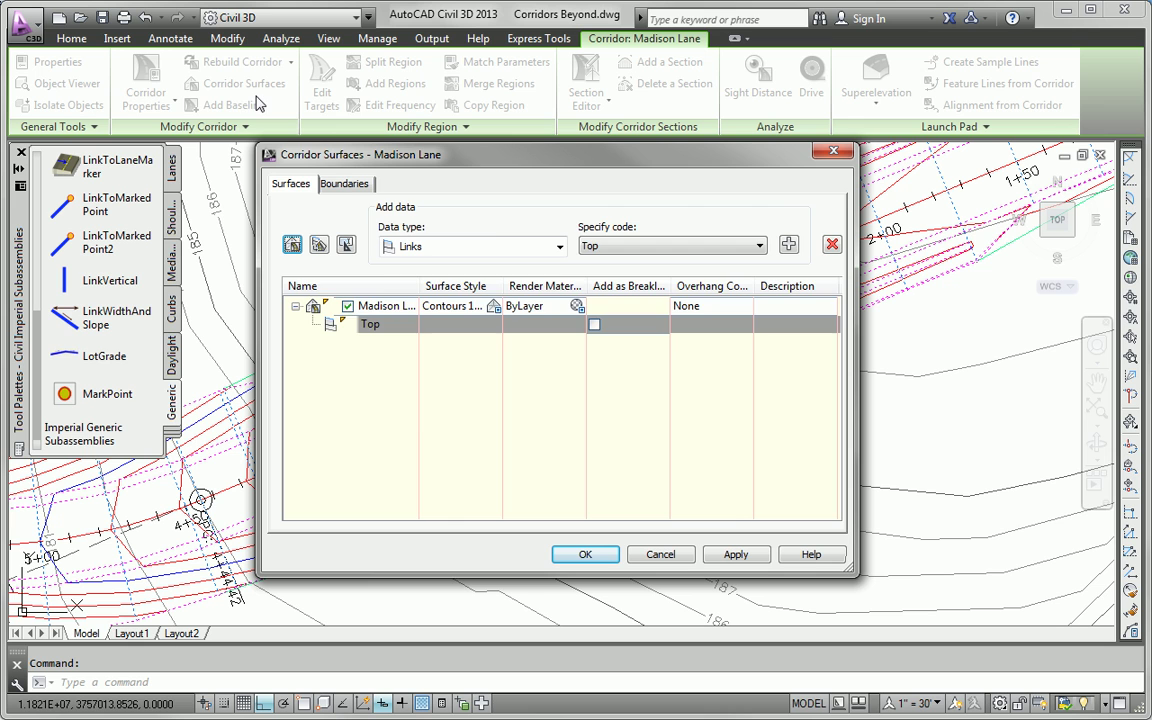
click(345, 184)
right_click(365, 243)
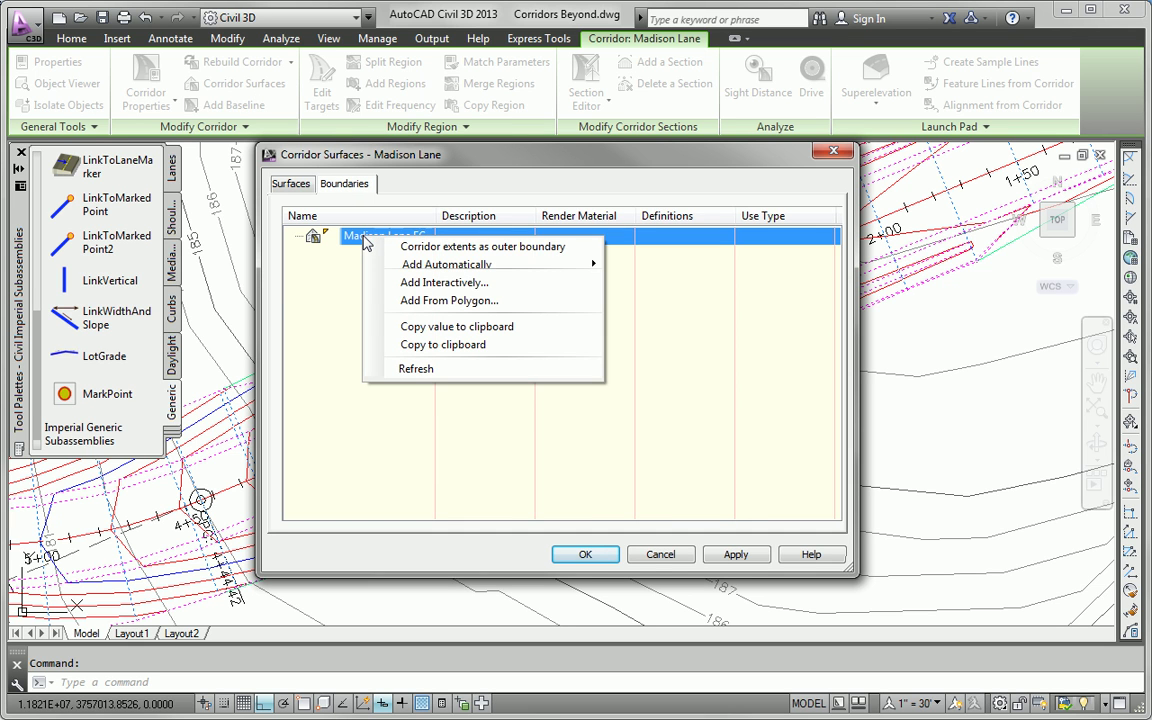
click(424, 249)
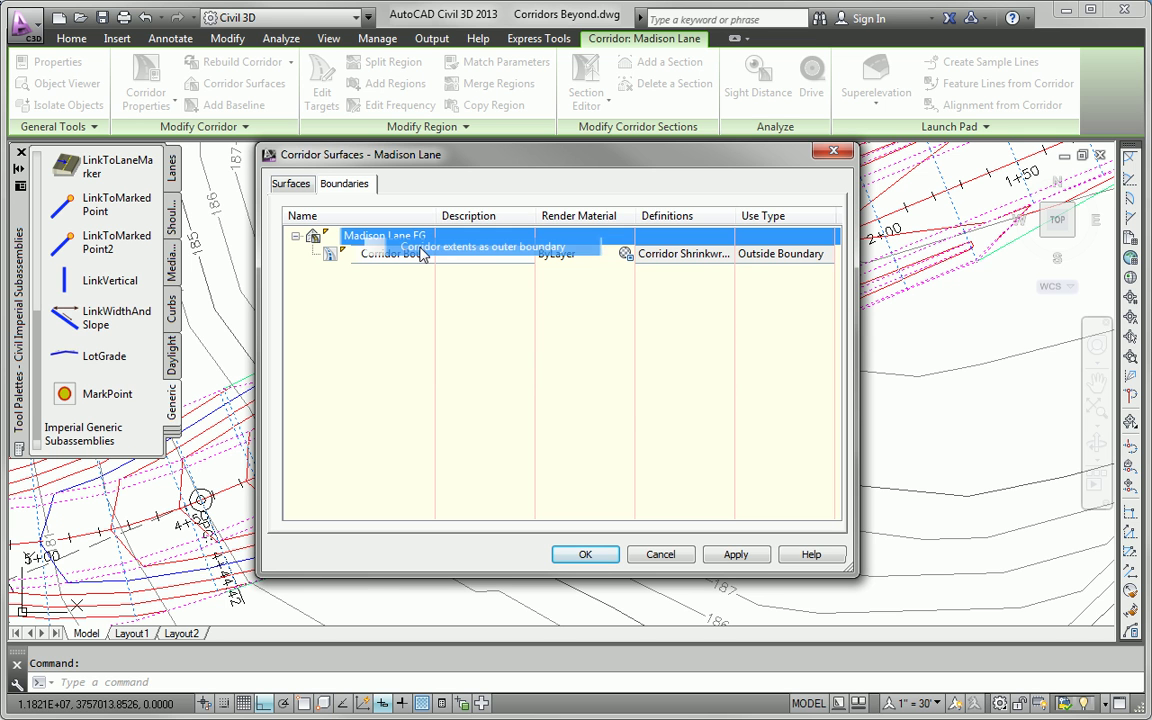
click(600, 563)
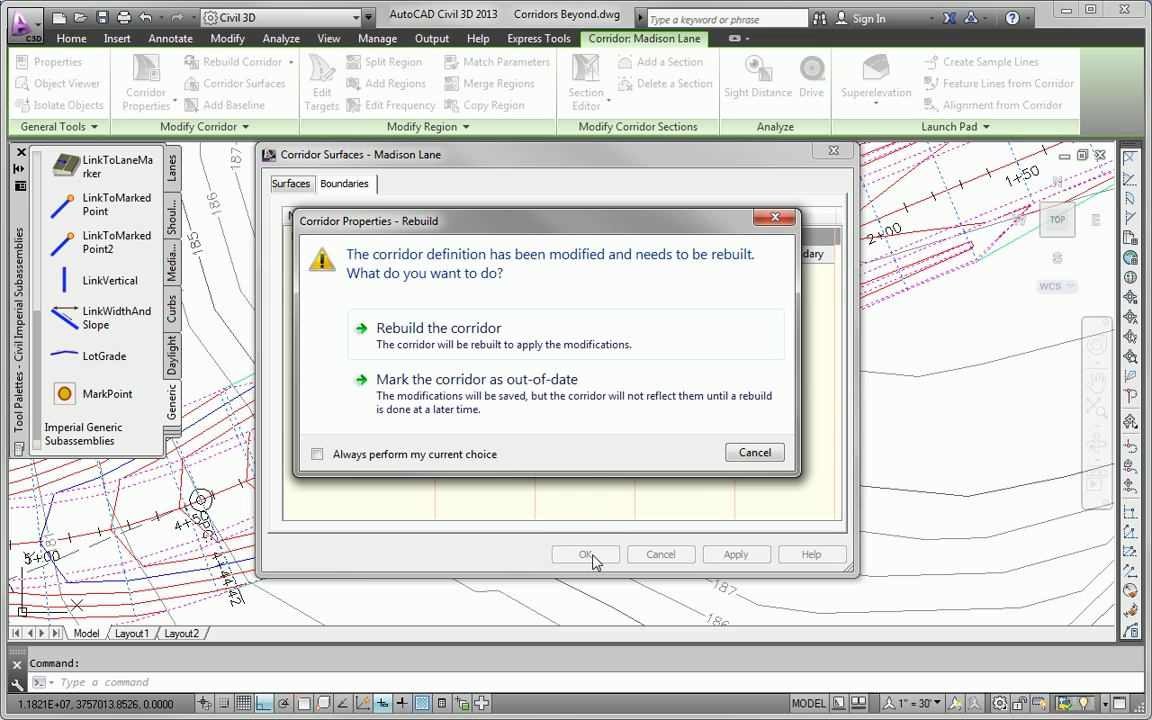
click(460, 325)
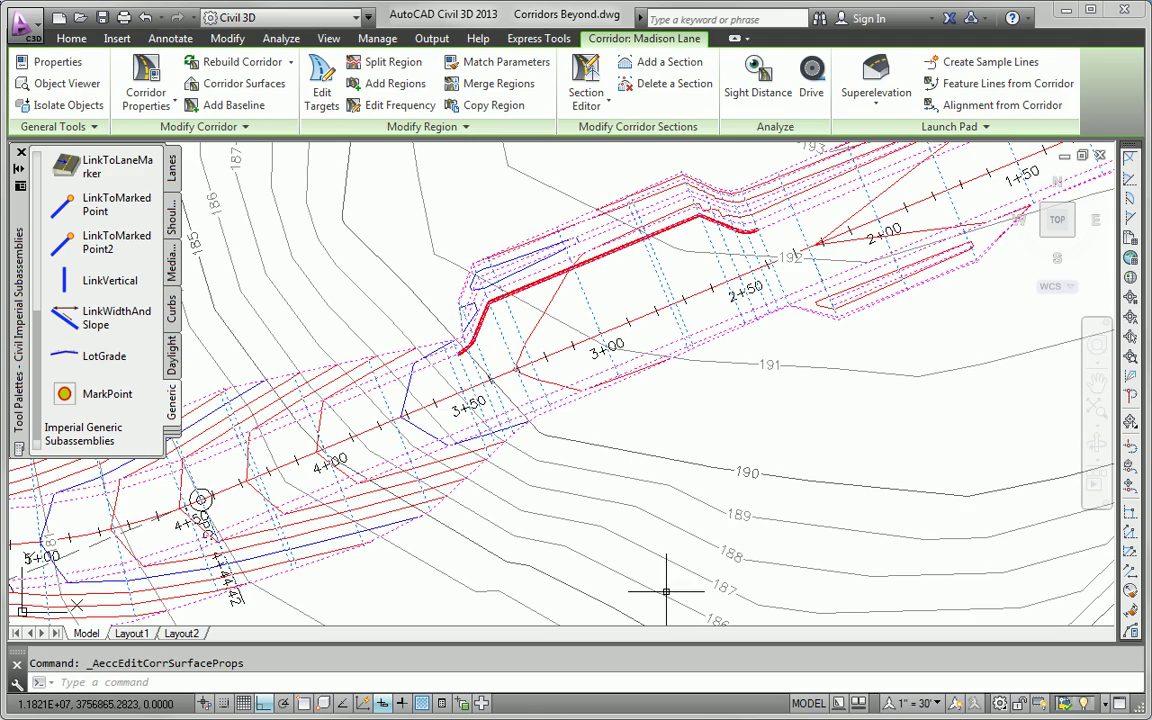
key(Escape)
Examine the surface boundary and where its contours meet the existing contours between the curve and the widened lane near station 4+00
middle_drag(628, 536, 804, 532)
middle_drag(419, 483, 629, 480)
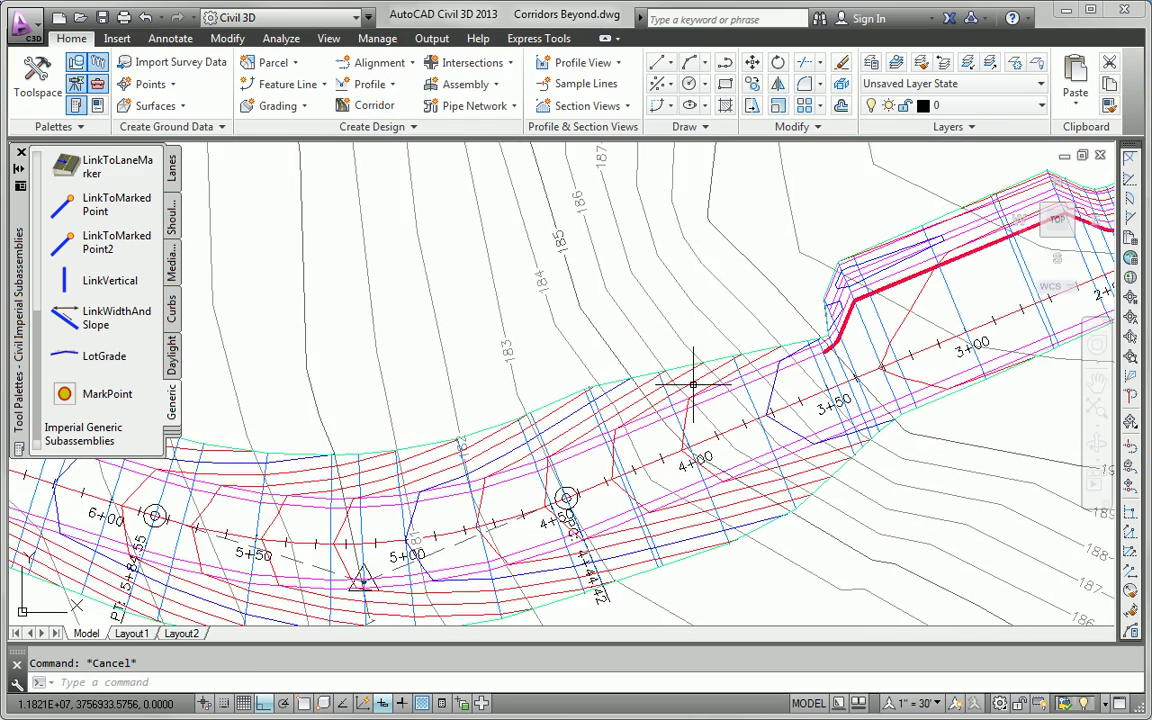
scroll(685, 388, up, 5)
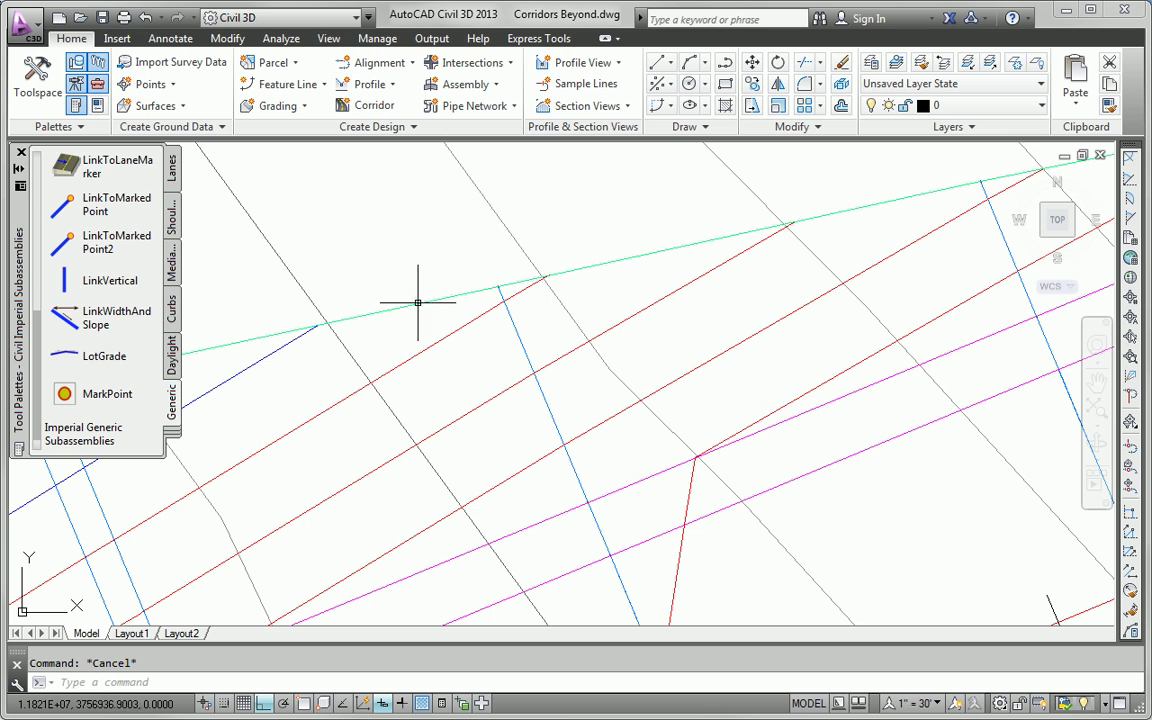
scroll(748, 332, down, 3)
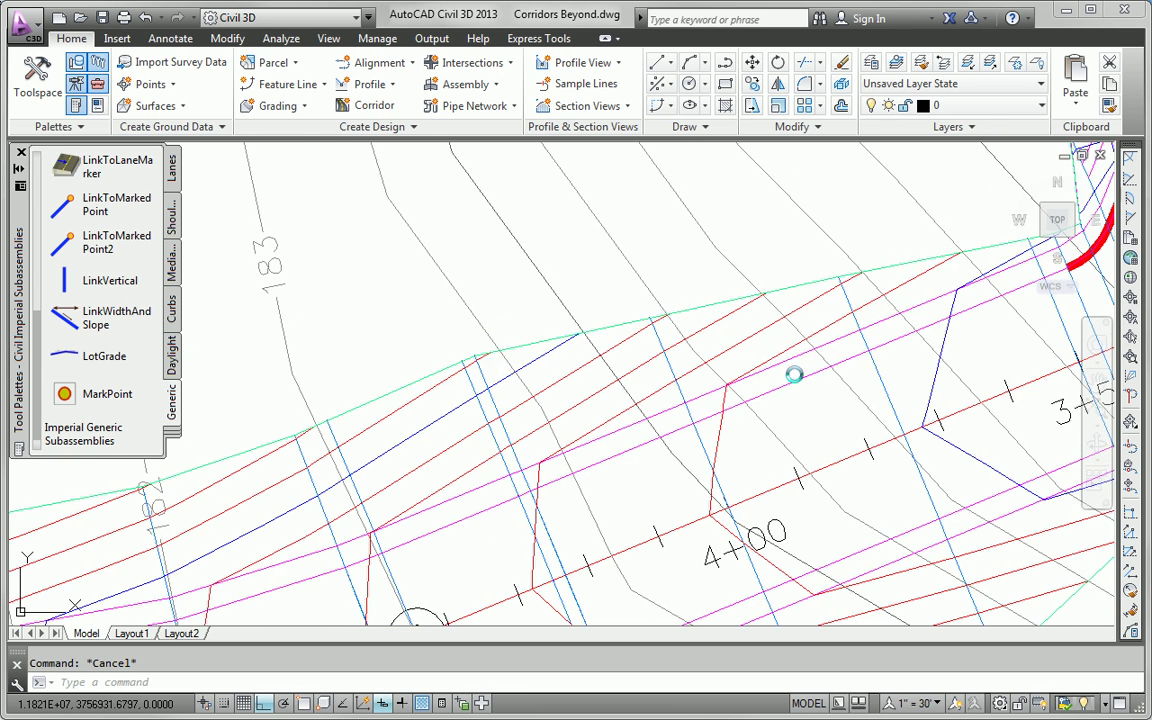
middle_drag(792, 373, 594, 409)
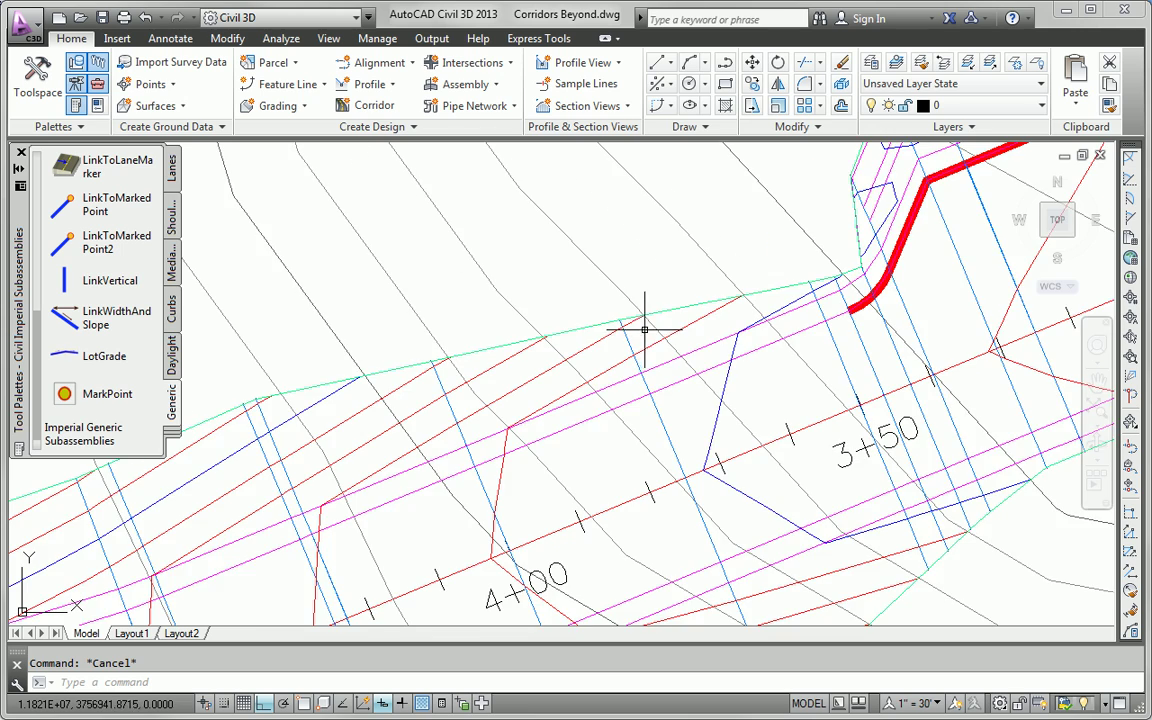
Examine the Madison Lane corridor along its length and the location where Logan Court meets it
scroll(652, 358, down, 4)
middle_drag(653, 362, 572, 384)
scroll(572, 386, down, 2)
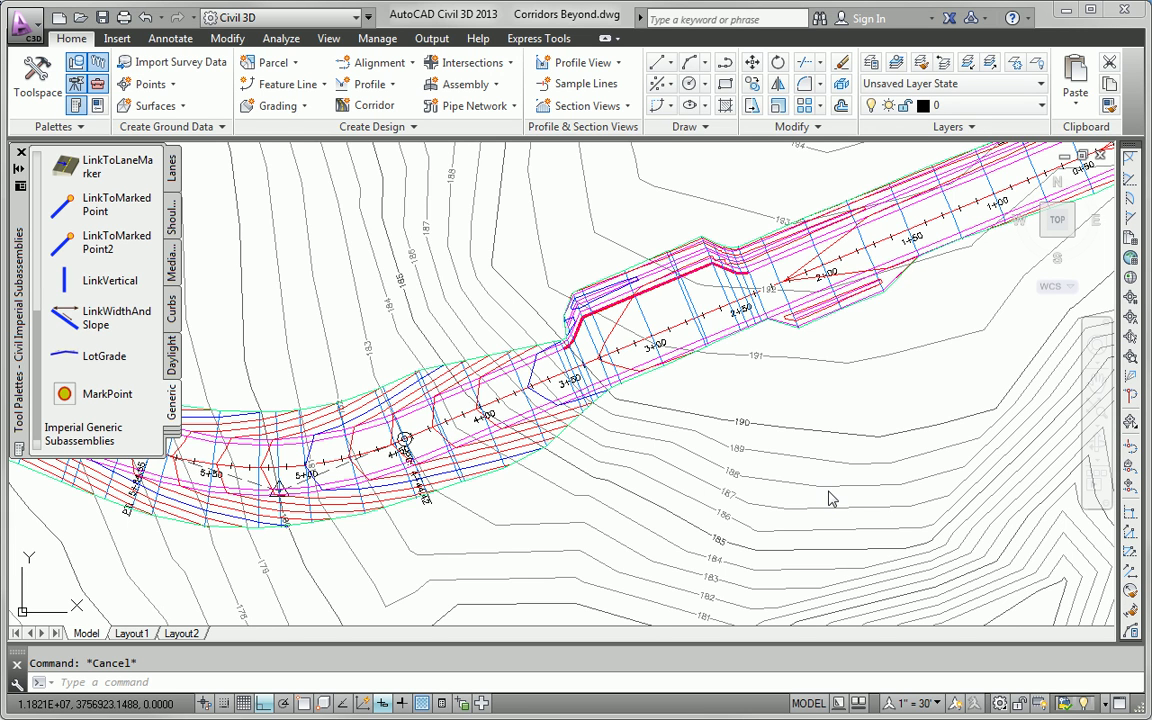
scroll(828, 481, down, 4)
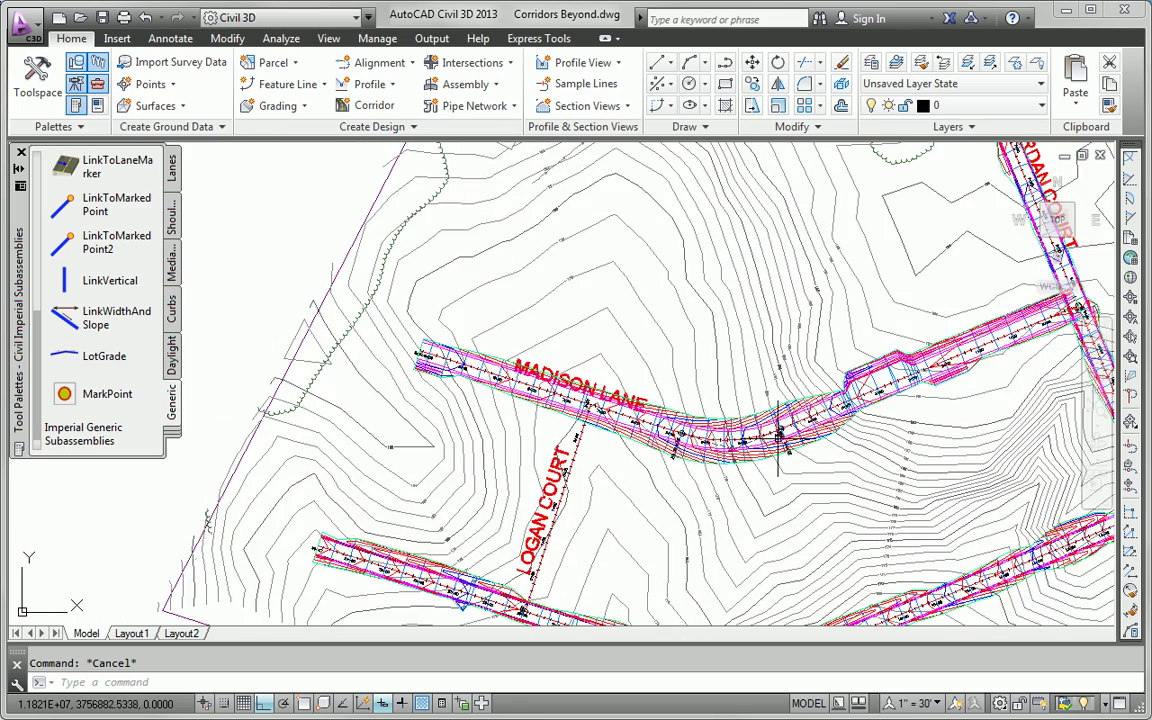
scroll(612, 458, up, 4)
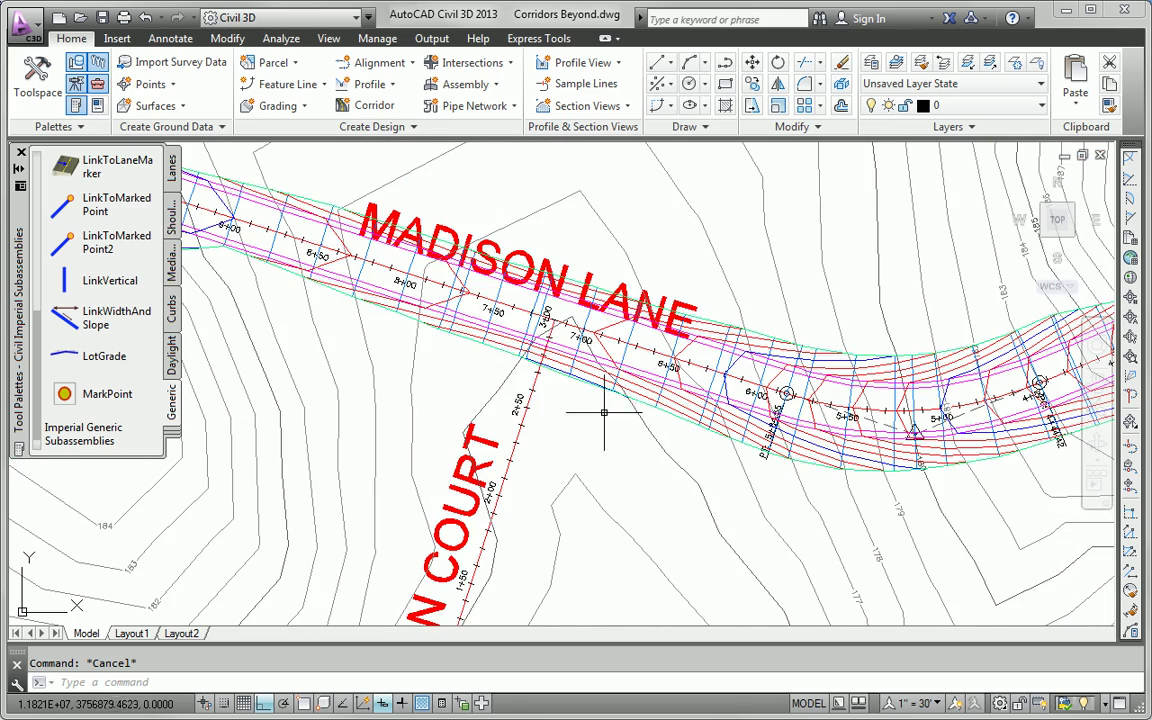
scroll(585, 355, down, 4)
middle_drag(642, 421, 520, 402)
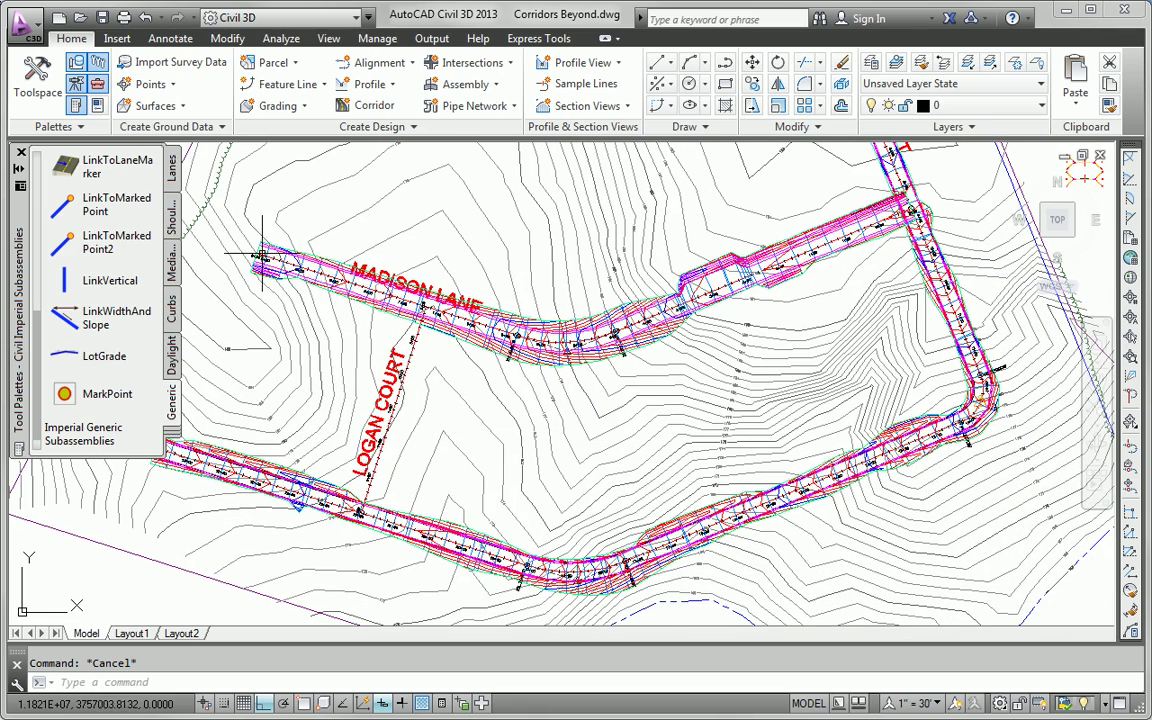
Pull the far end of the Madison Lane corridor back to near the curve's PT, short of the Logan Court intersection
scroll(284, 262, up, 4)
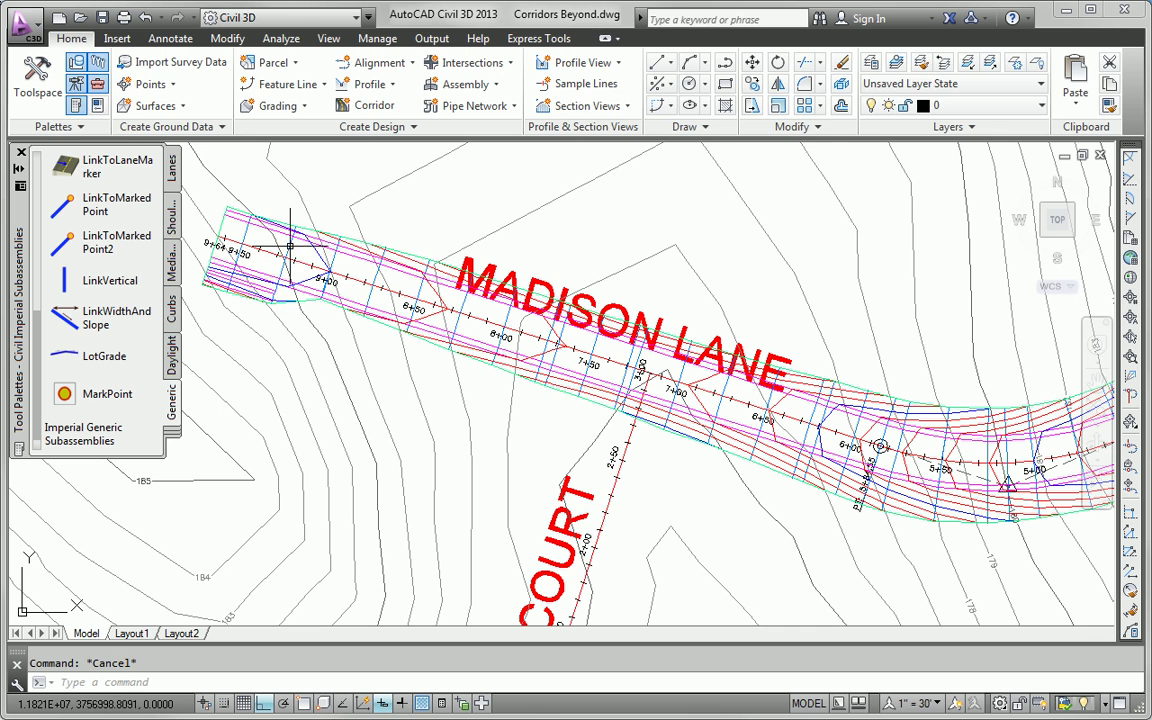
click(284, 258)
scroll(363, 411, down, 2)
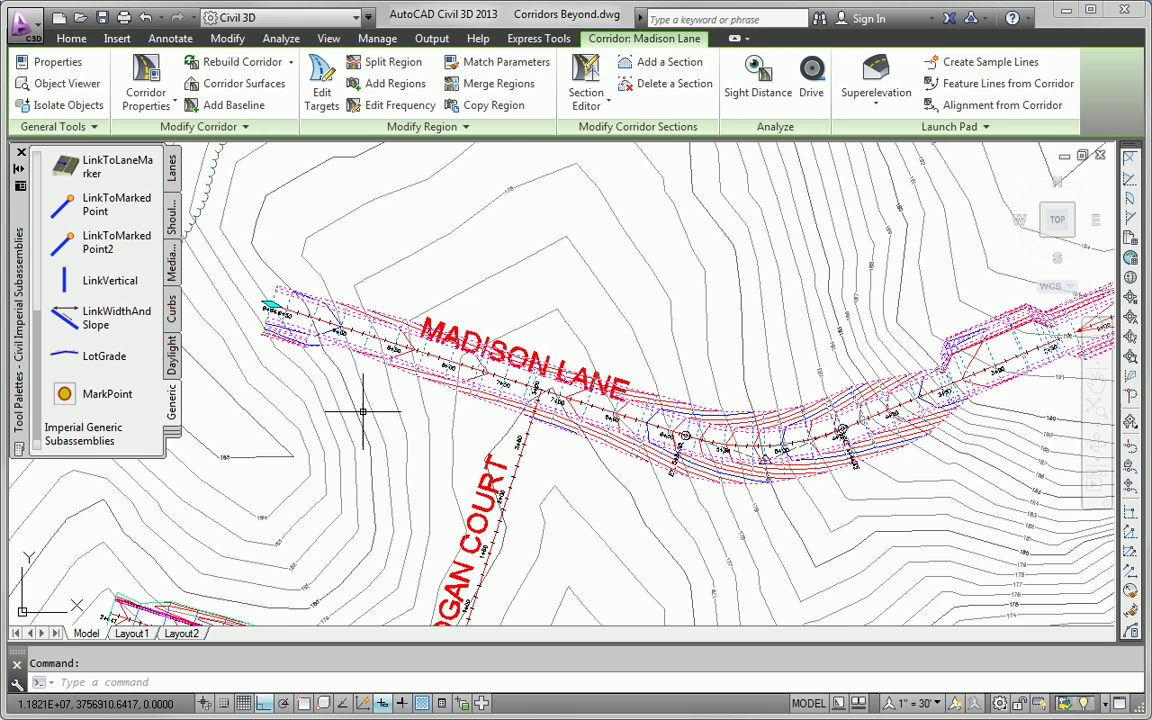
click(272, 304)
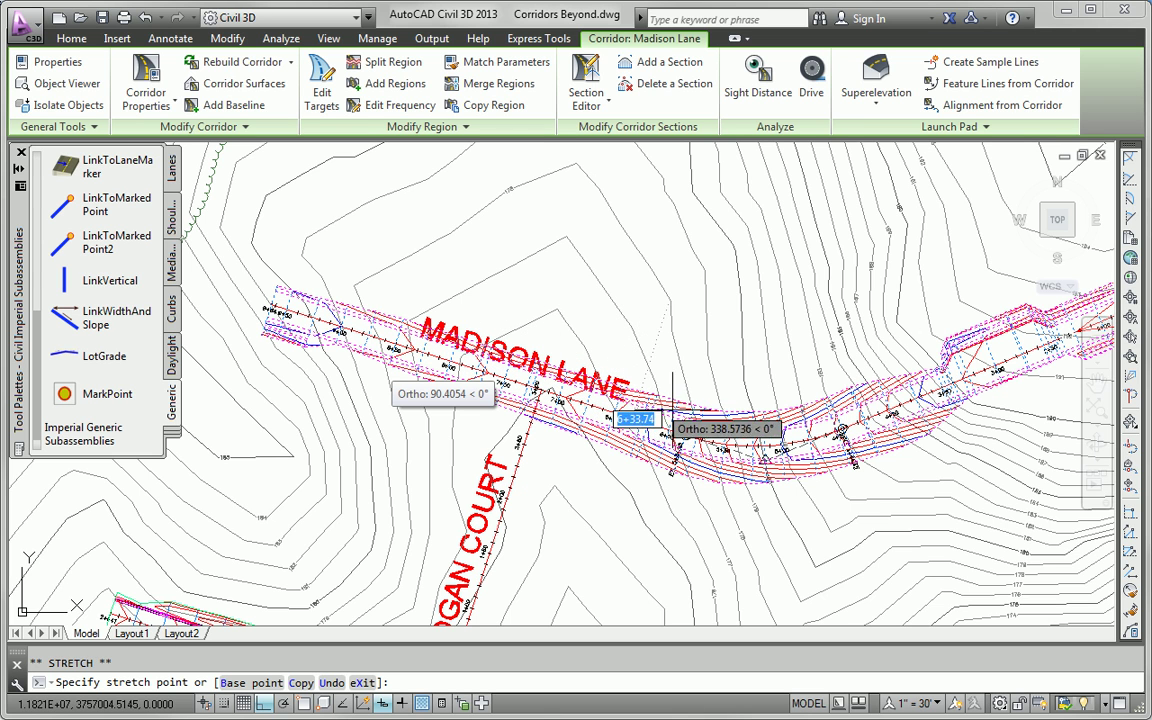
click(727, 433)
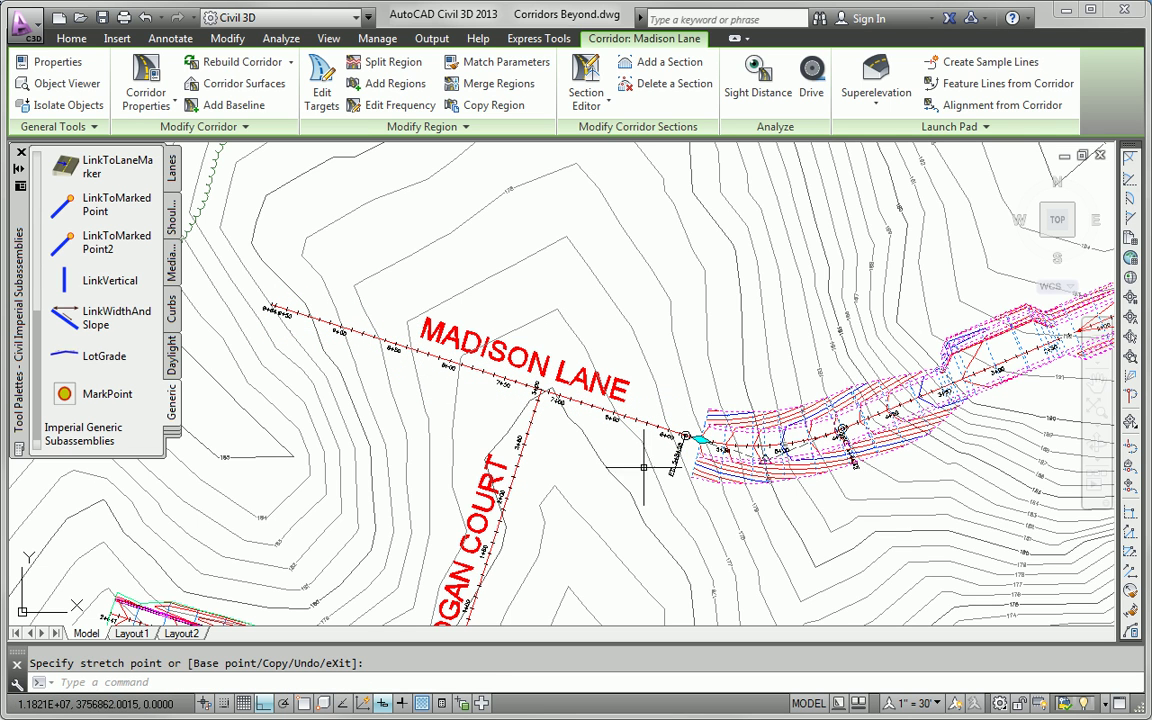
key(Escape)
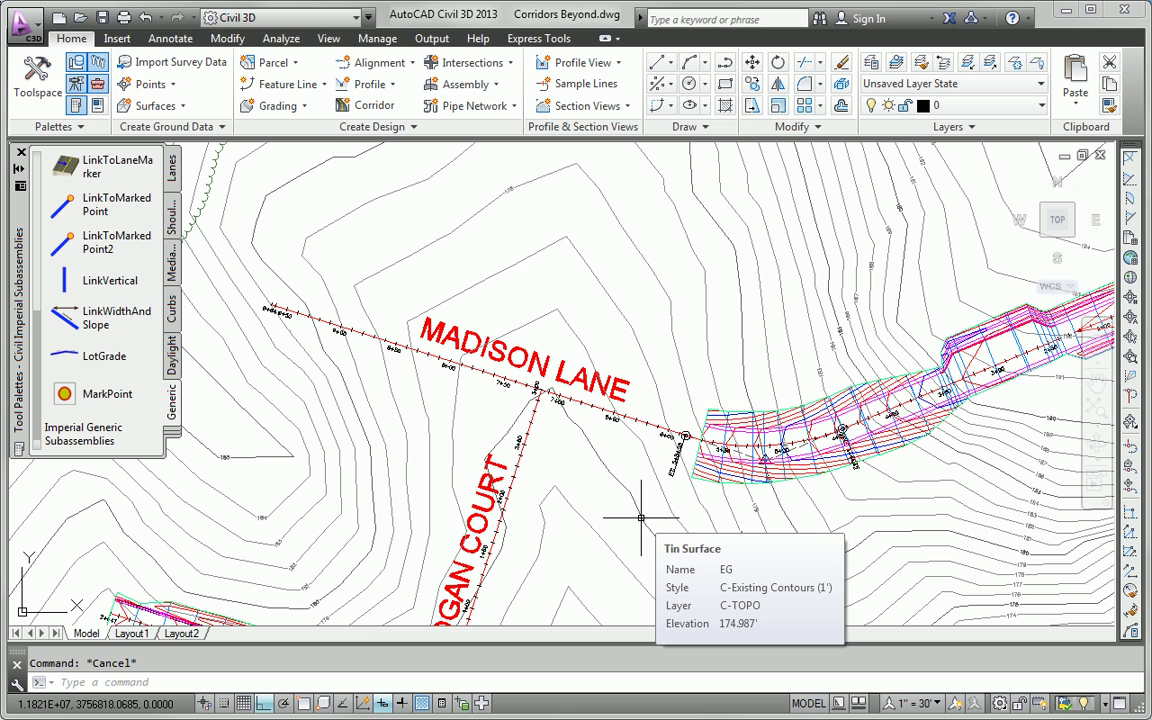
click(727, 434)
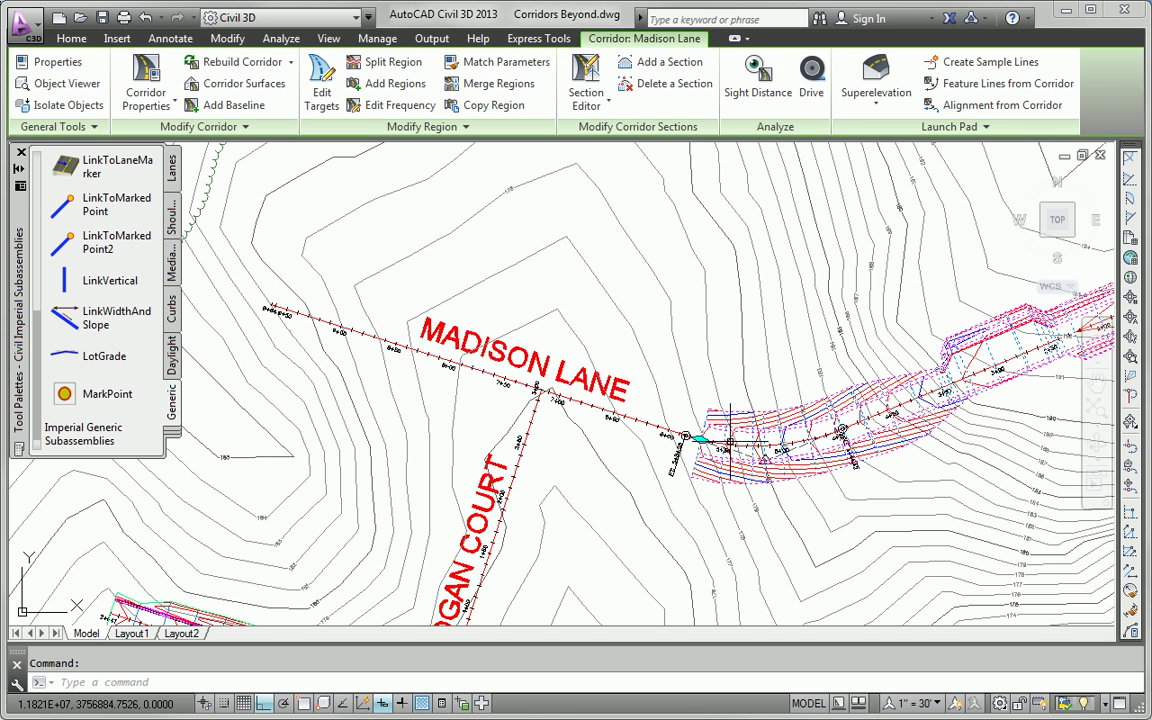
key(Escape)
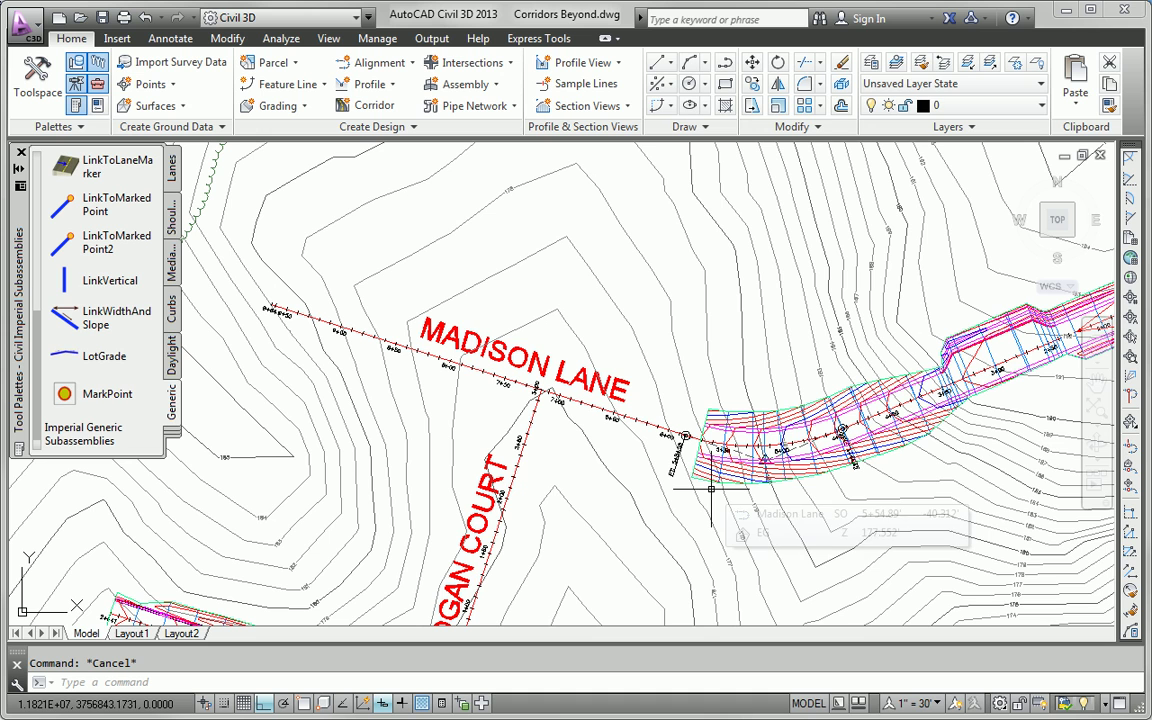
Start an intersection where Logan Court meets Madison Lane, using the Primary Road Crown Maintained corridor type
mouse_move(711, 488)
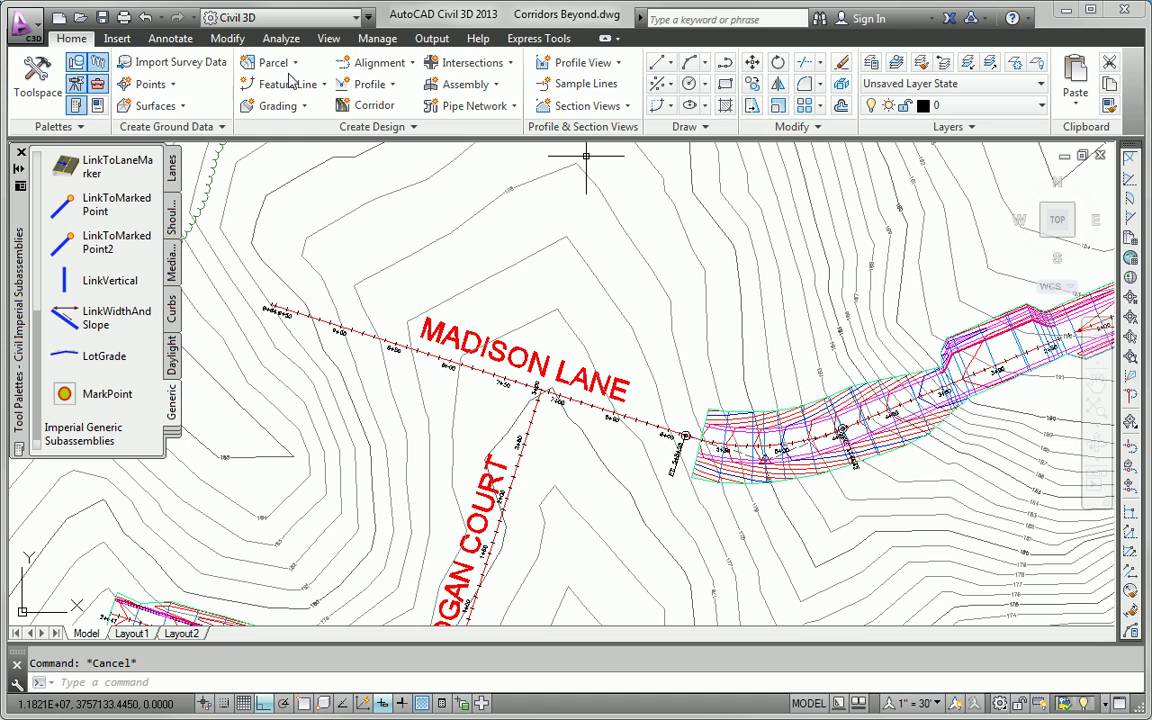
click(468, 63)
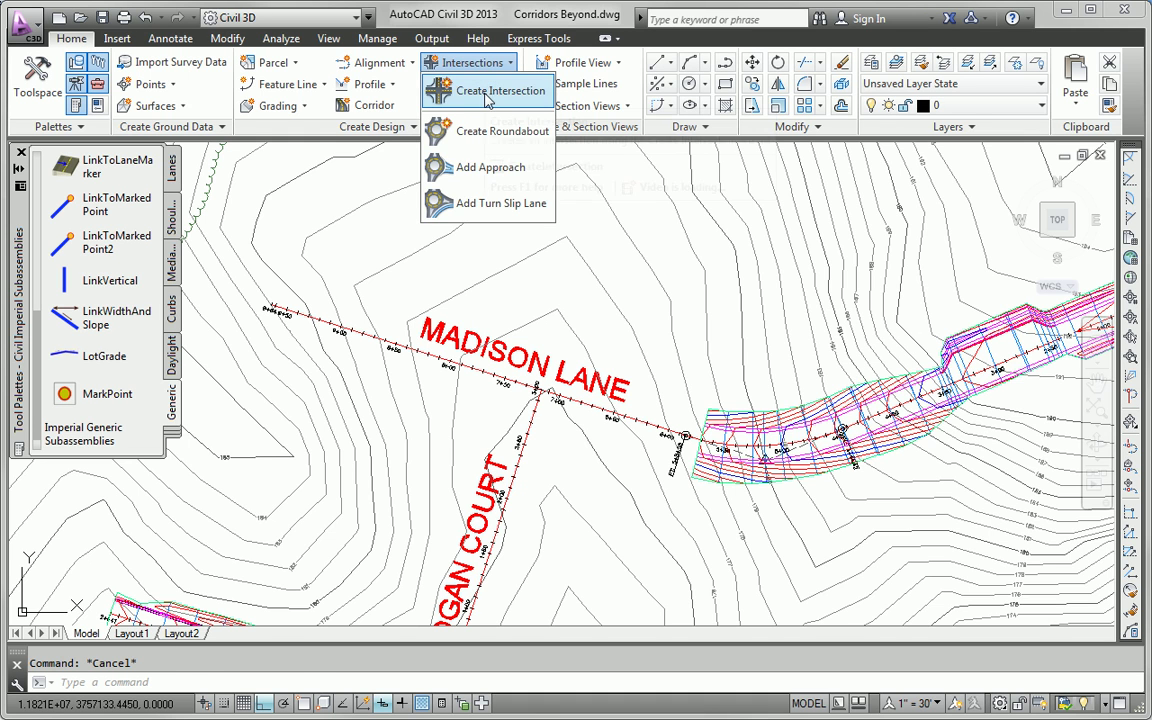
click(492, 92)
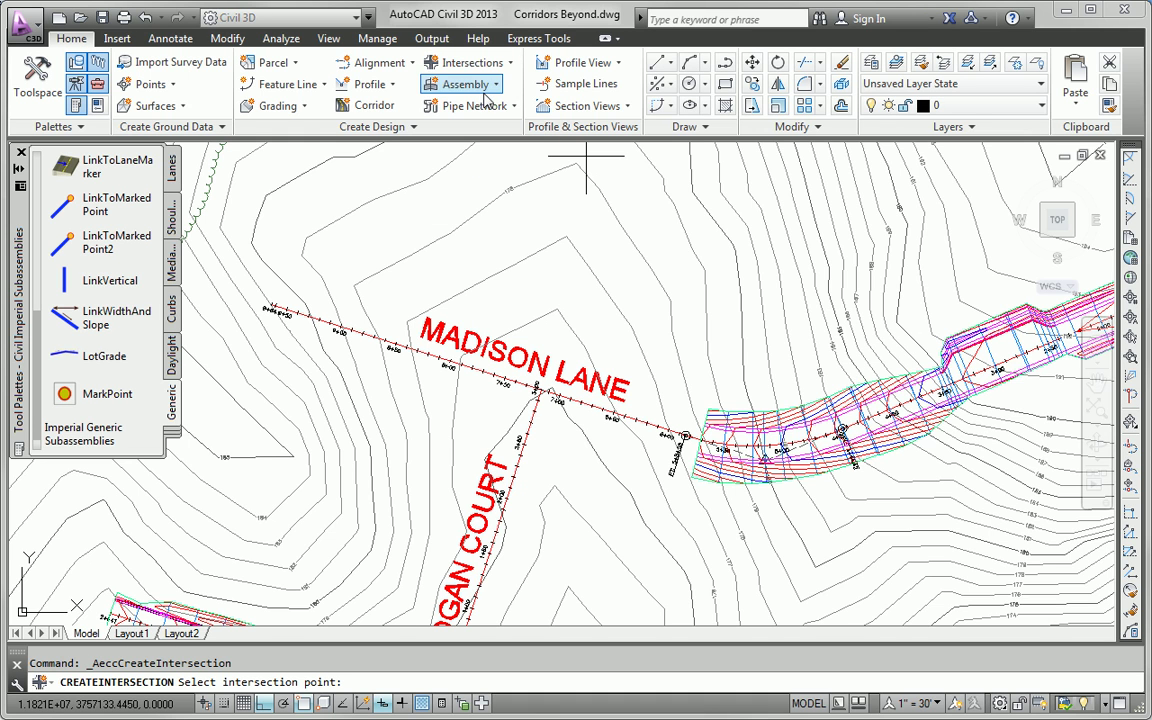
click(540, 390)
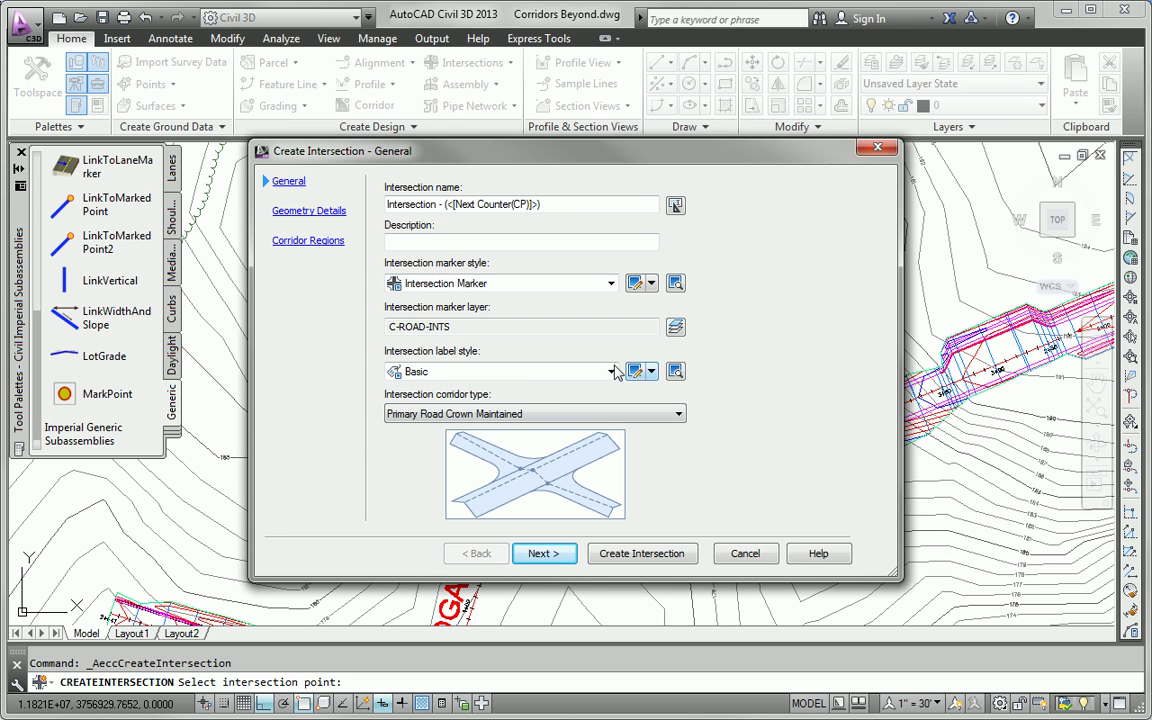
click(558, 560)
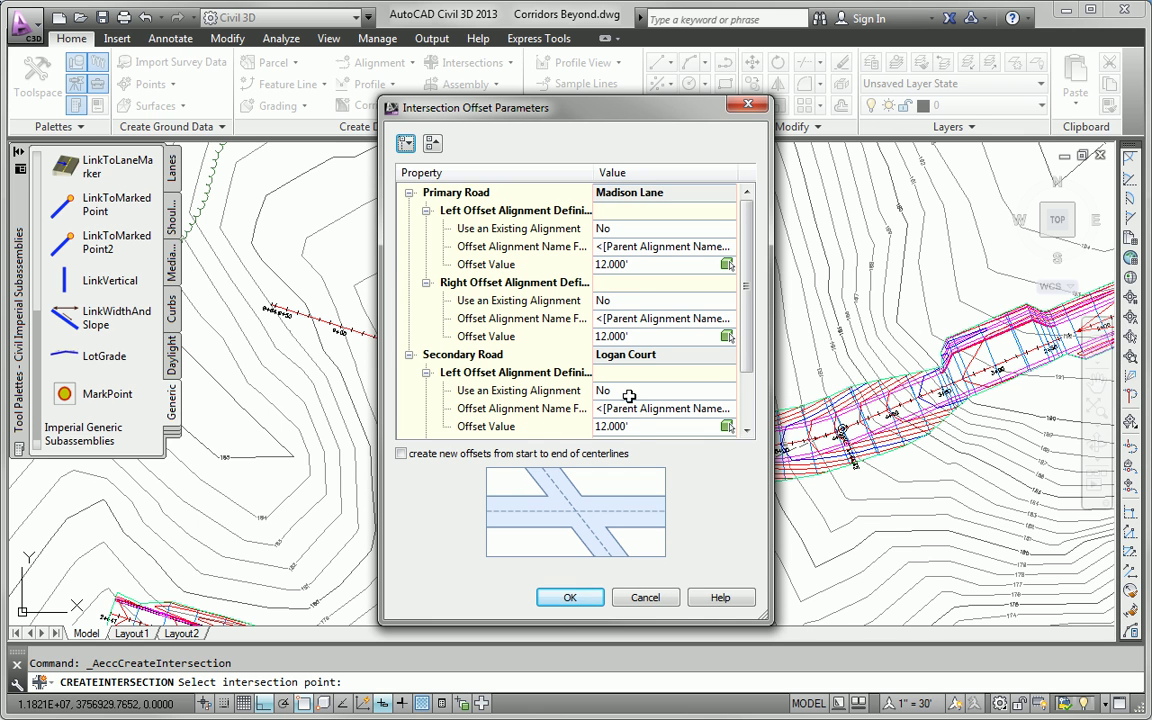
Accept 12-foot offset alignments for the intersecting roads and circular fillet curb returns with a 25-foot radius
click(590, 598)
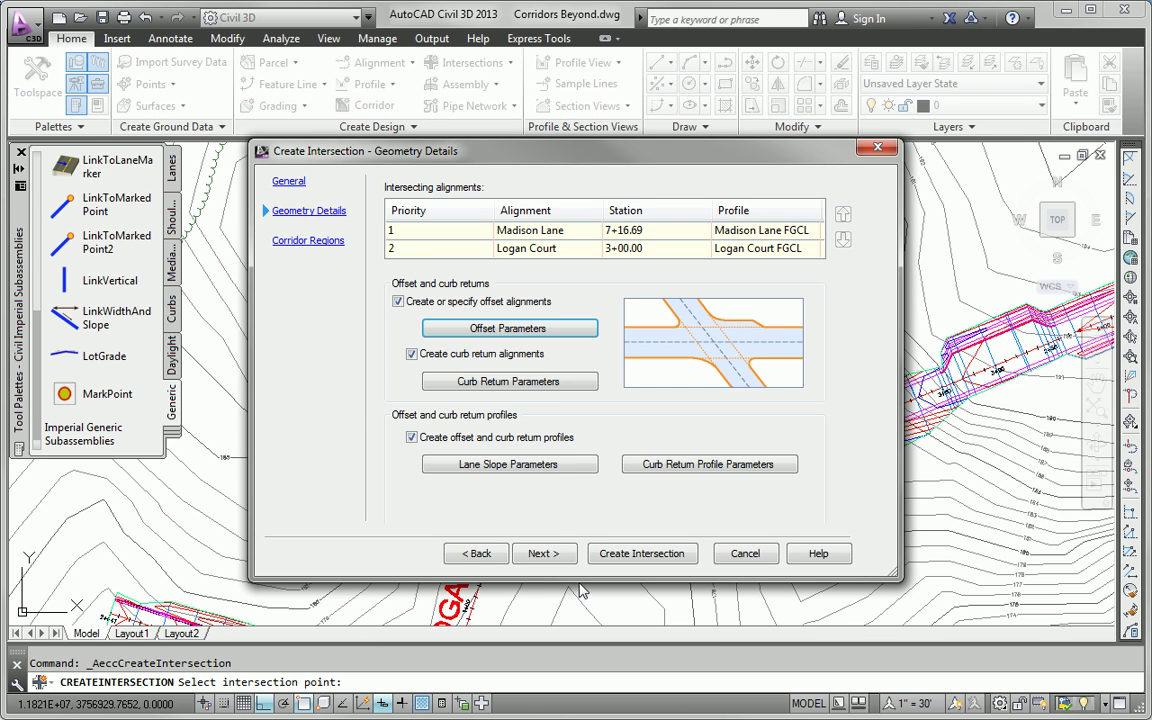
click(529, 386)
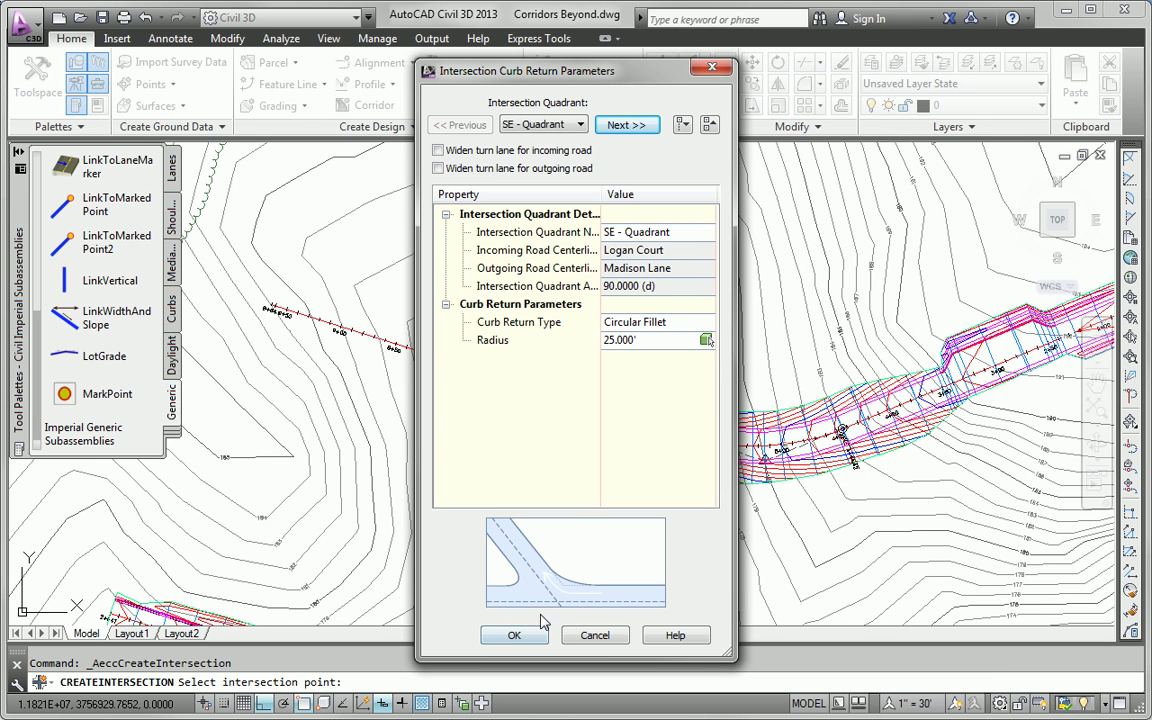
click(514, 636)
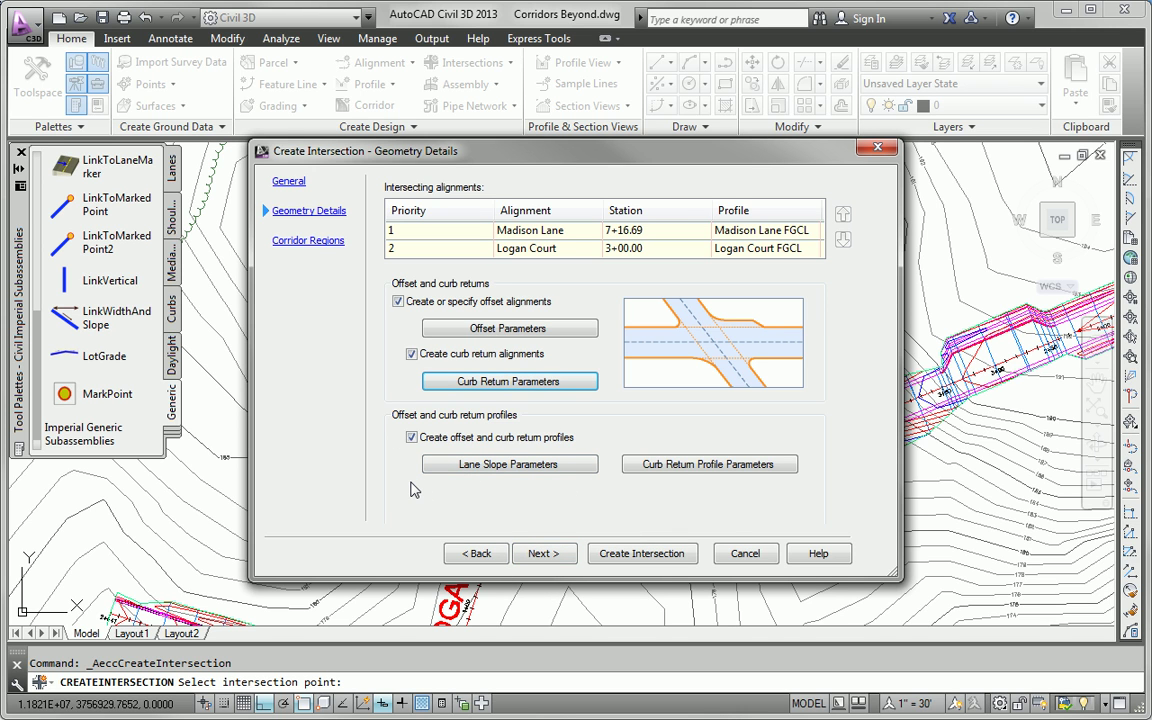
Create the intersection as a new corridor with the preset assembly set, daylighting to the EG surface
click(538, 558)
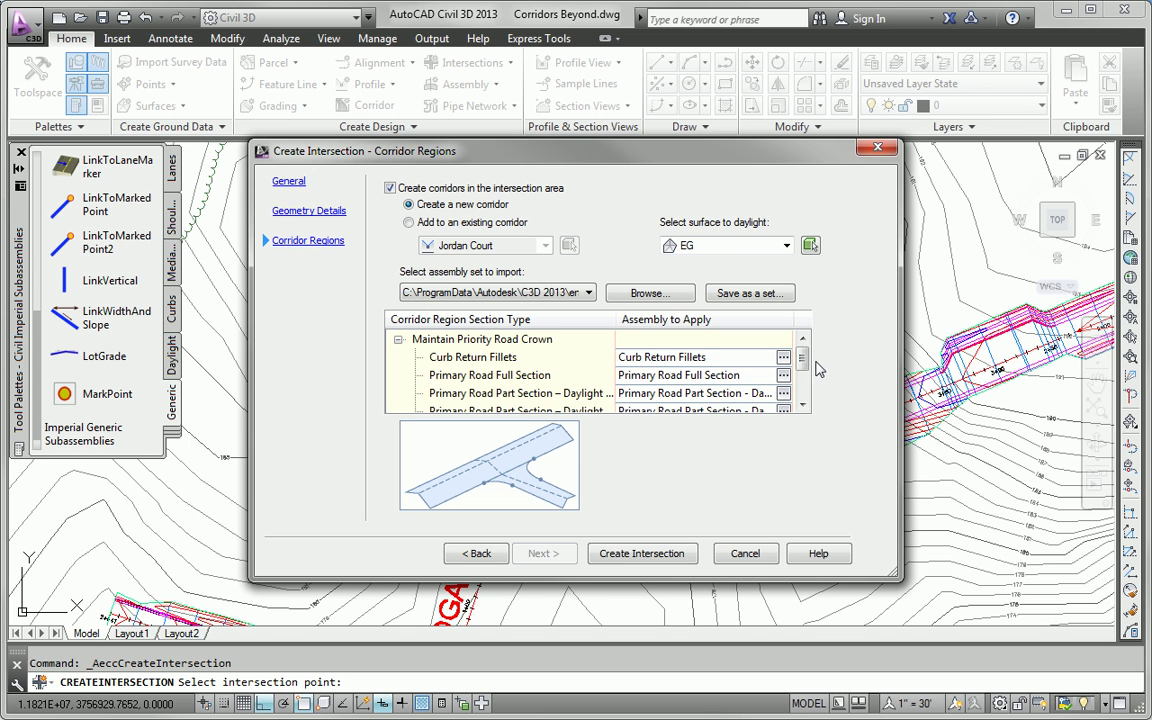
mouse_move(806, 367)
mouse_down()
mouse_move(806, 392)
mouse_move(810, 357)
mouse_up()
click(620, 555)
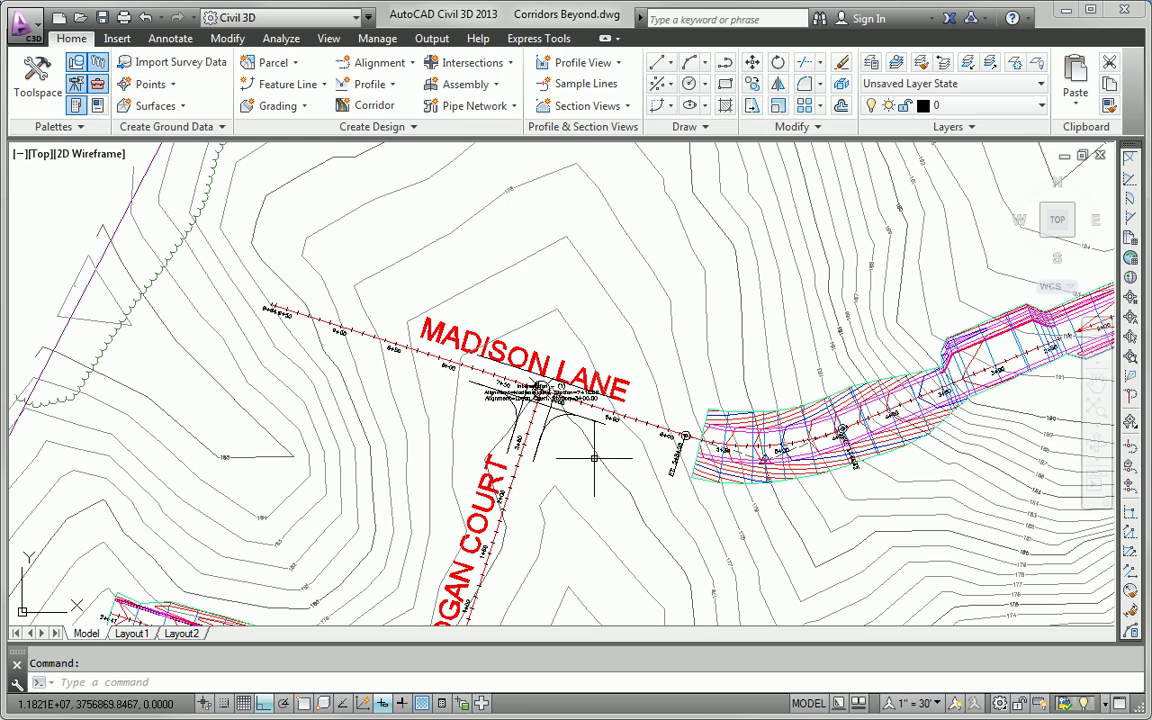
key(Escape)
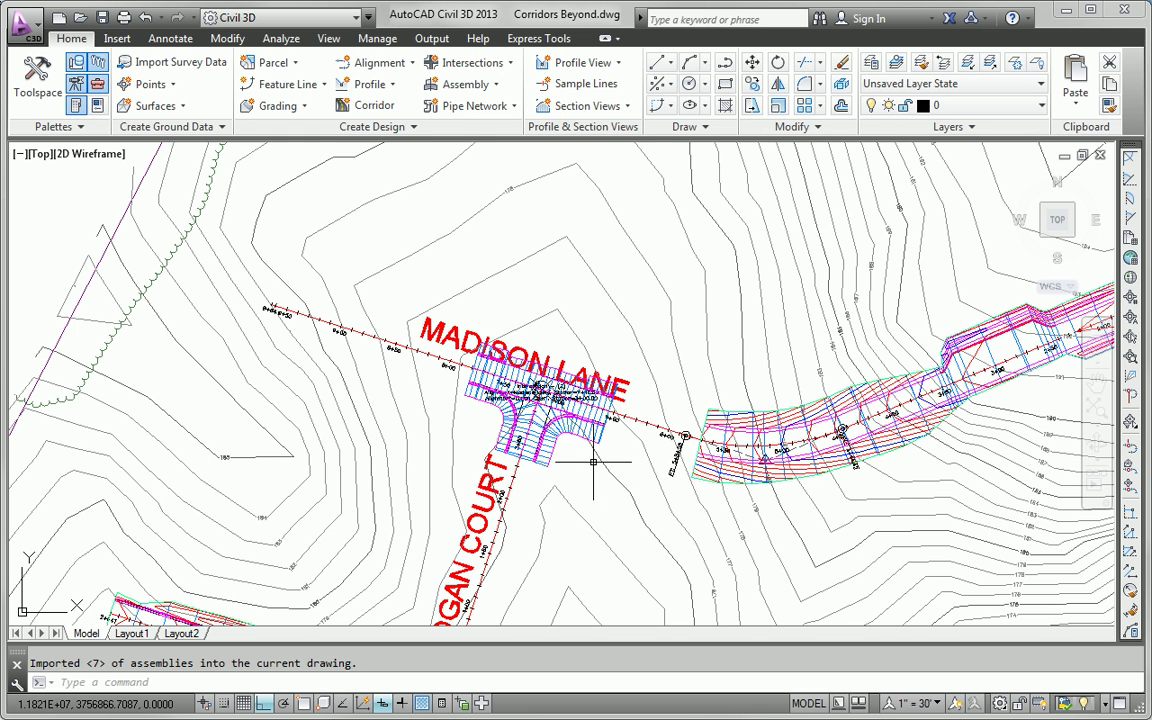
Extend the end of the Madison Lane corridor to meet the edge of the intersection corridor near station 6+50
scroll(597, 468, up, 5)
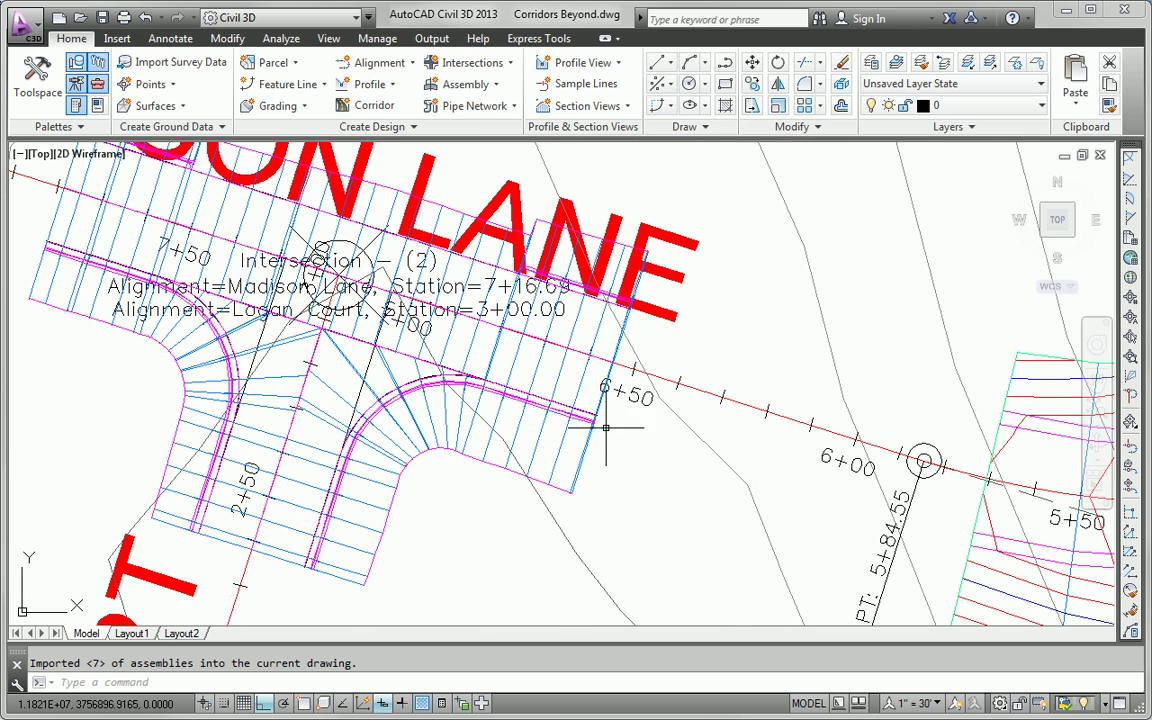
click(581, 379)
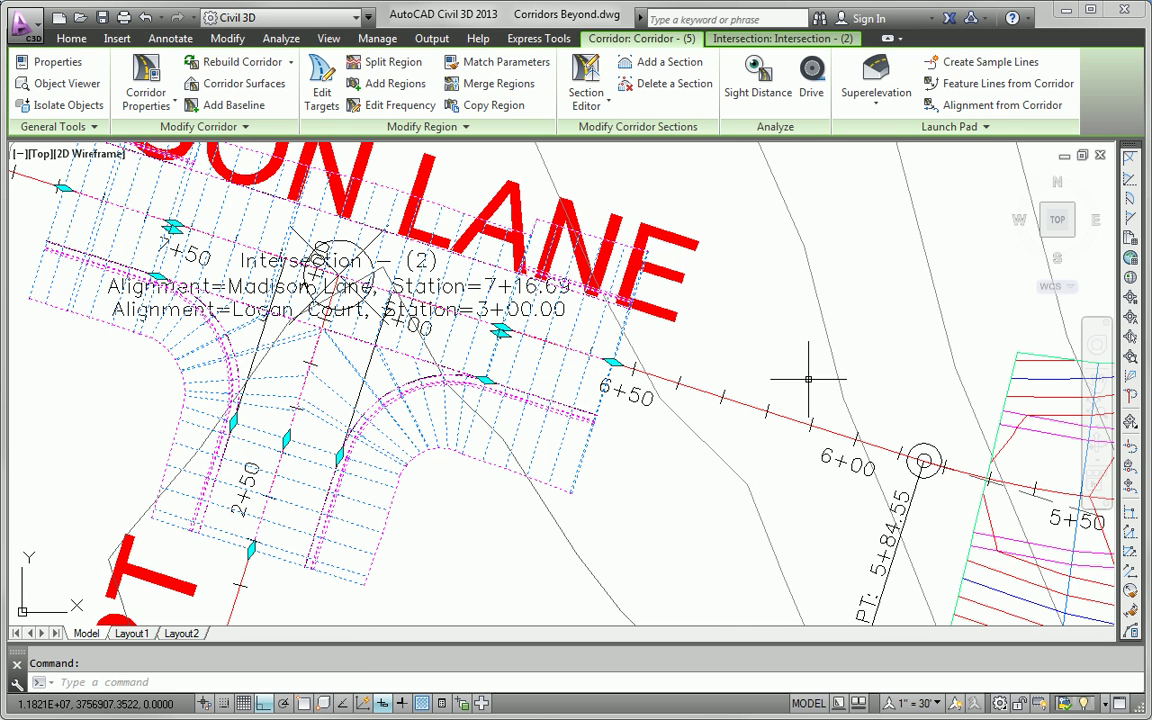
click(985, 481)
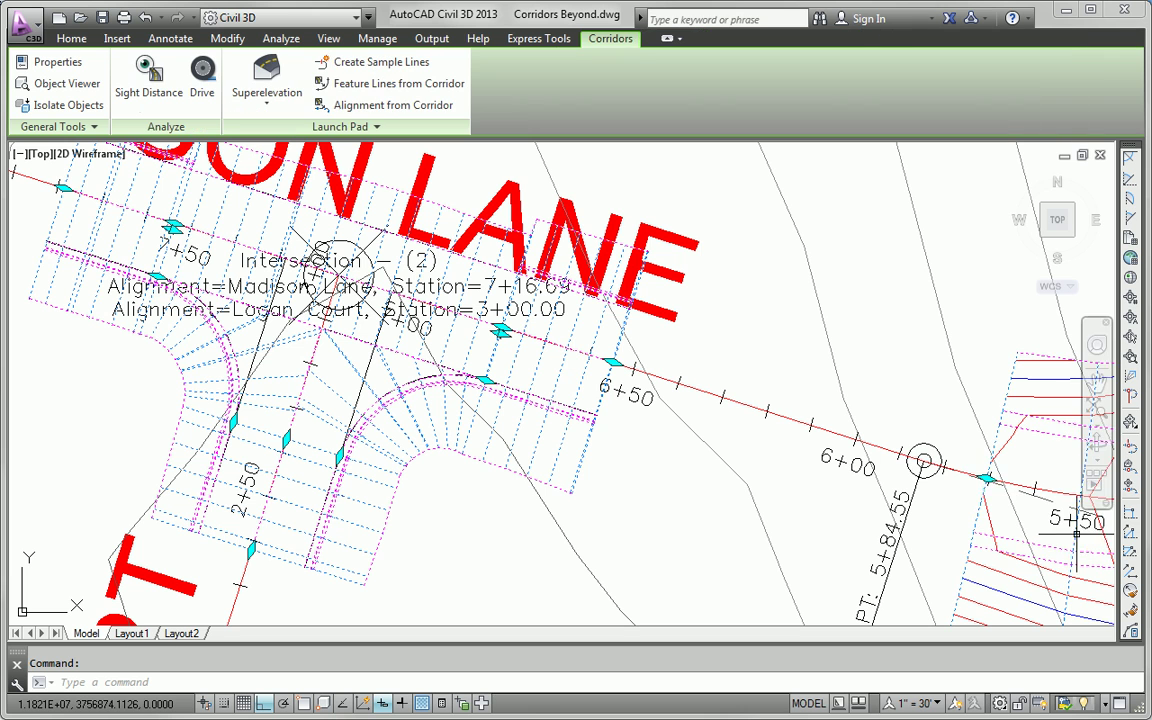
click(985, 481)
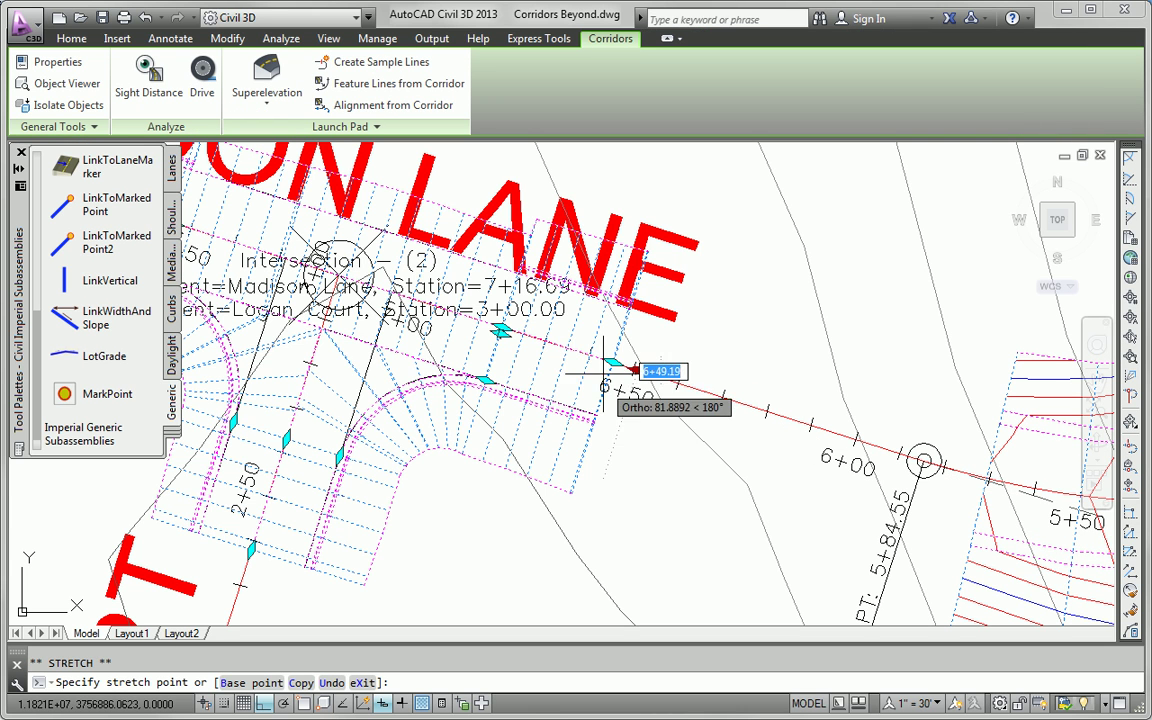
click(645, 372)
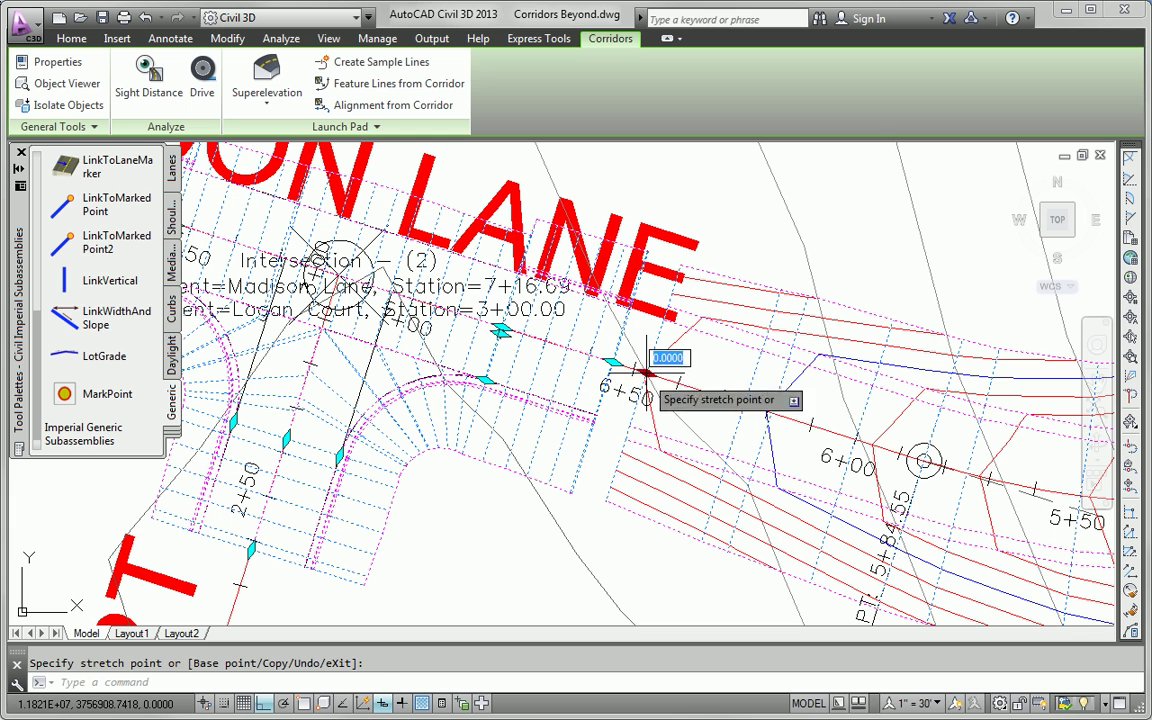
click(613, 362)
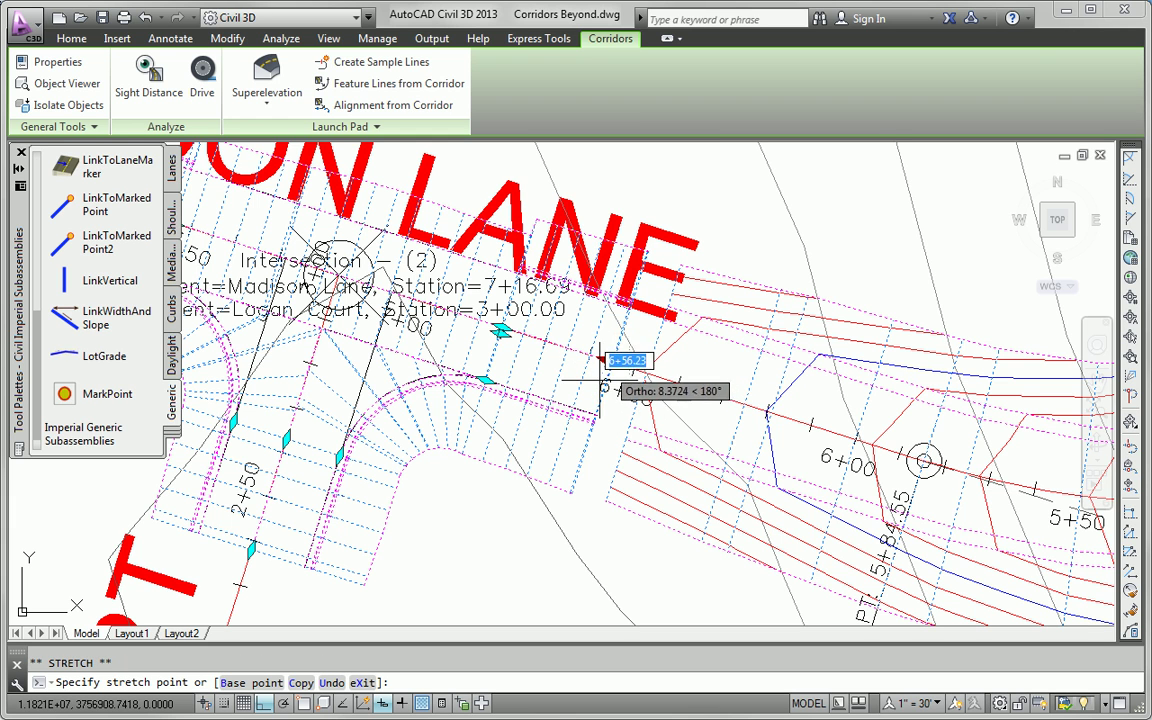
click(613, 362)
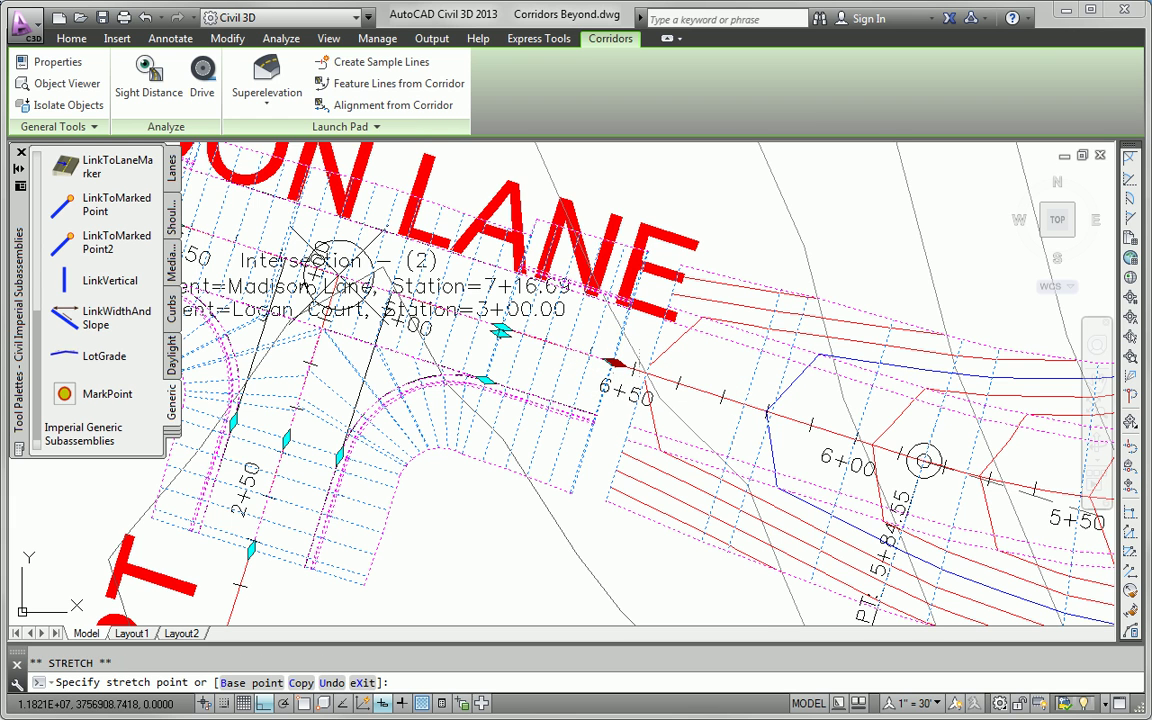
Extend the intersection corridor's outer Madison Lane region to near station 9+50 at the road's end
scroll(608, 388, down, 5)
middle_drag(303, 291, 532, 368)
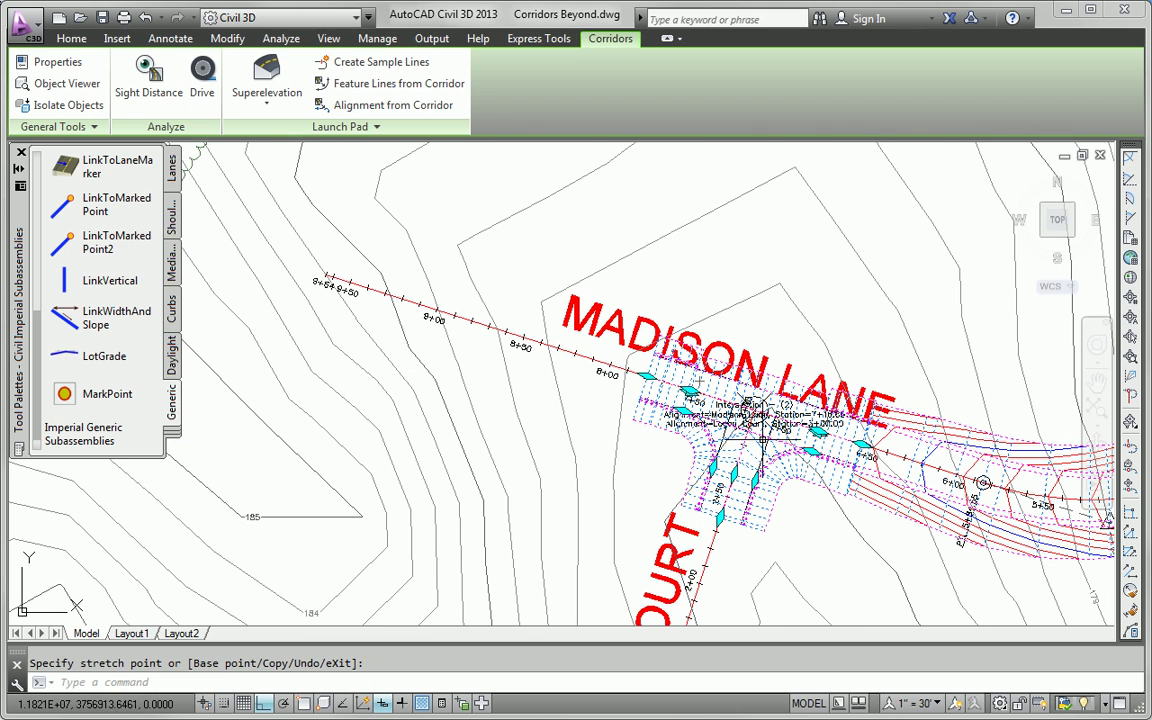
click(647, 376)
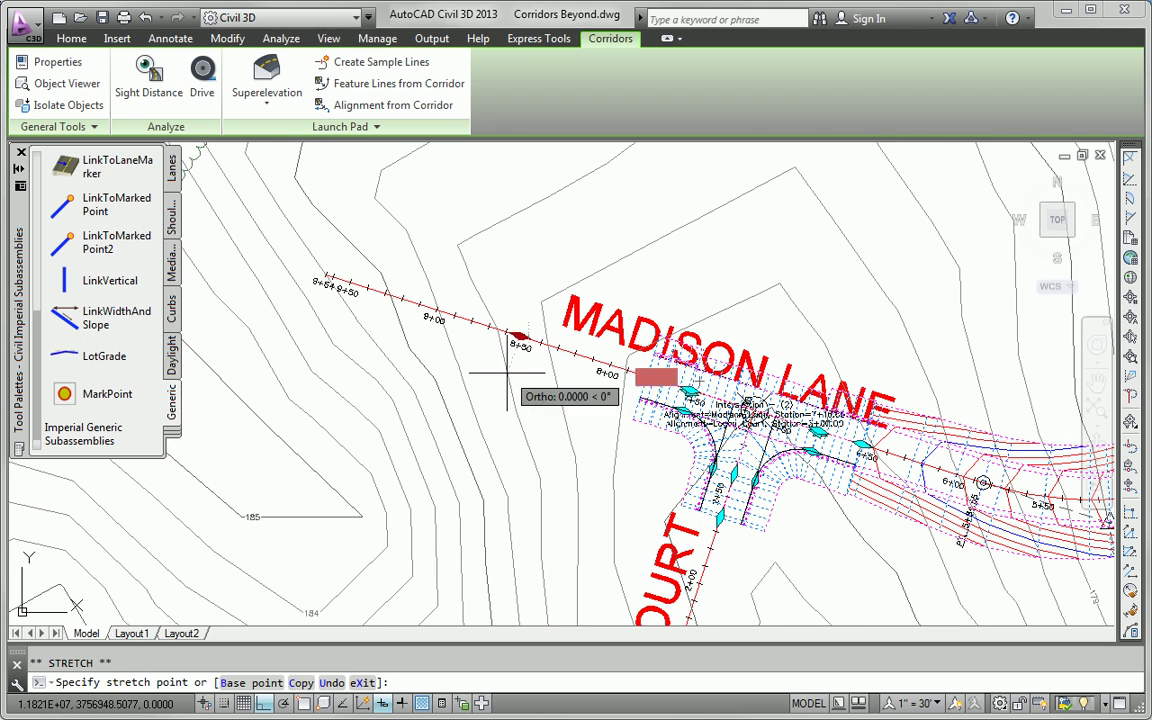
click(318, 272)
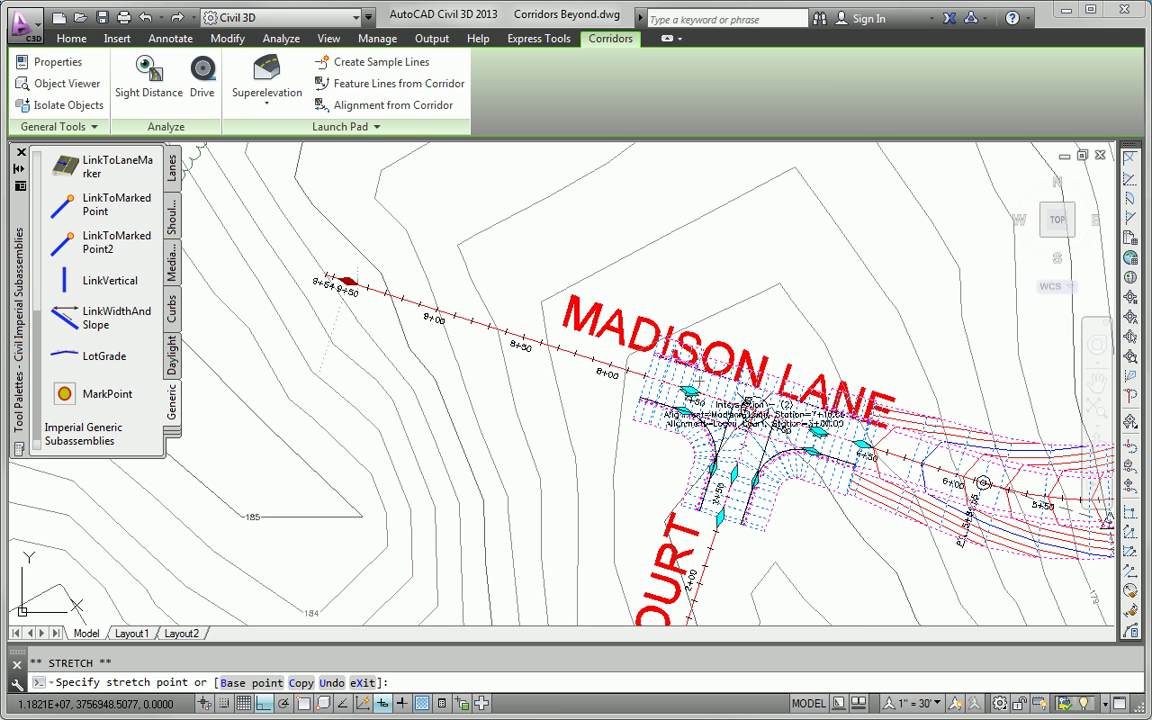
key(Escape)
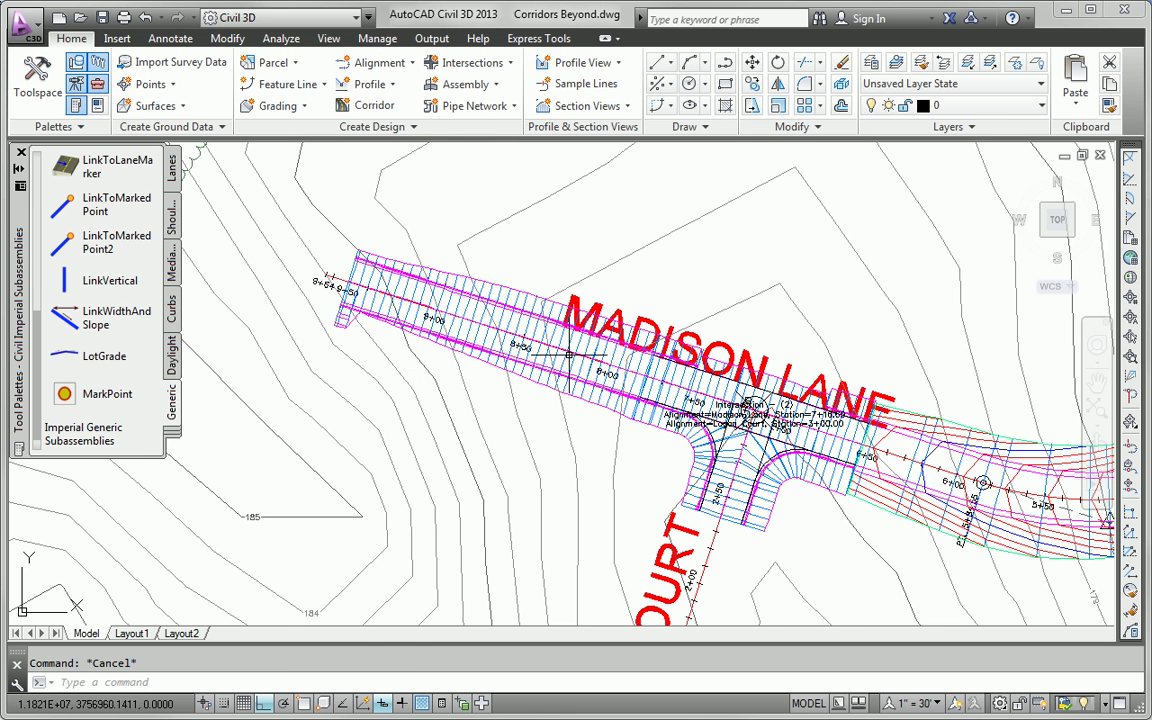
Extend the intersection corridor's Logan Court region along the alignment to near station 1+50
scroll(424, 368, down, 2)
middle_drag(424, 368, 484, 234)
middle_drag(677, 212, 677, 187)
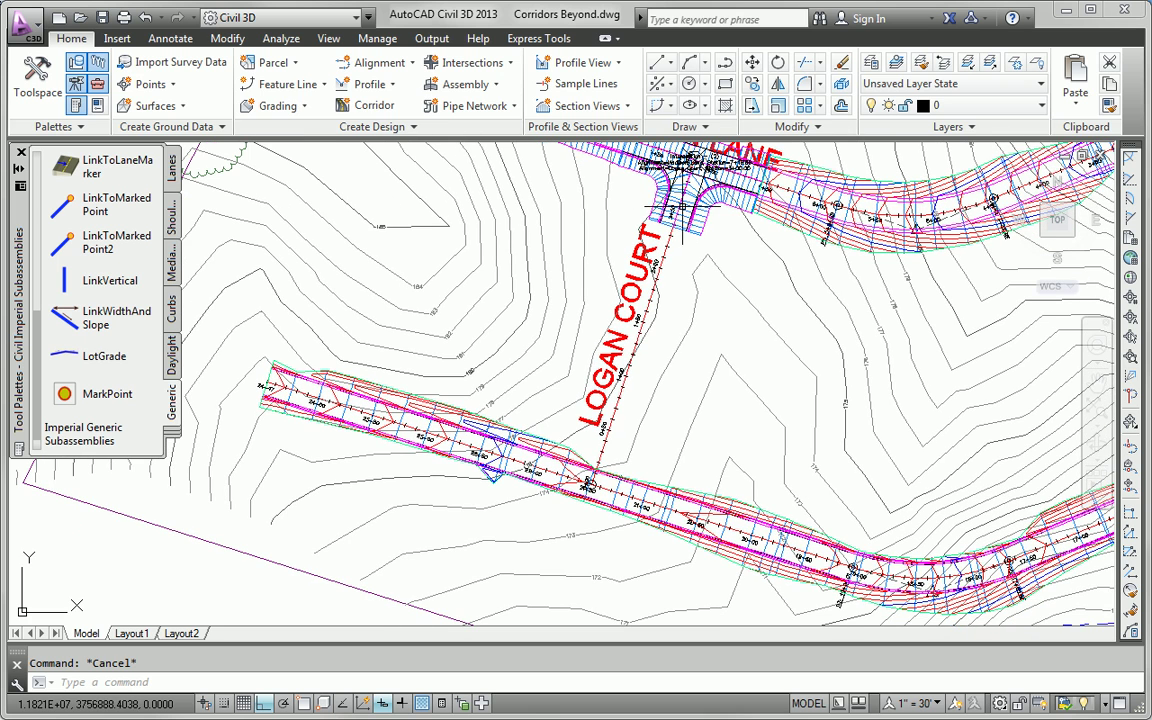
click(673, 228)
click(673, 228)
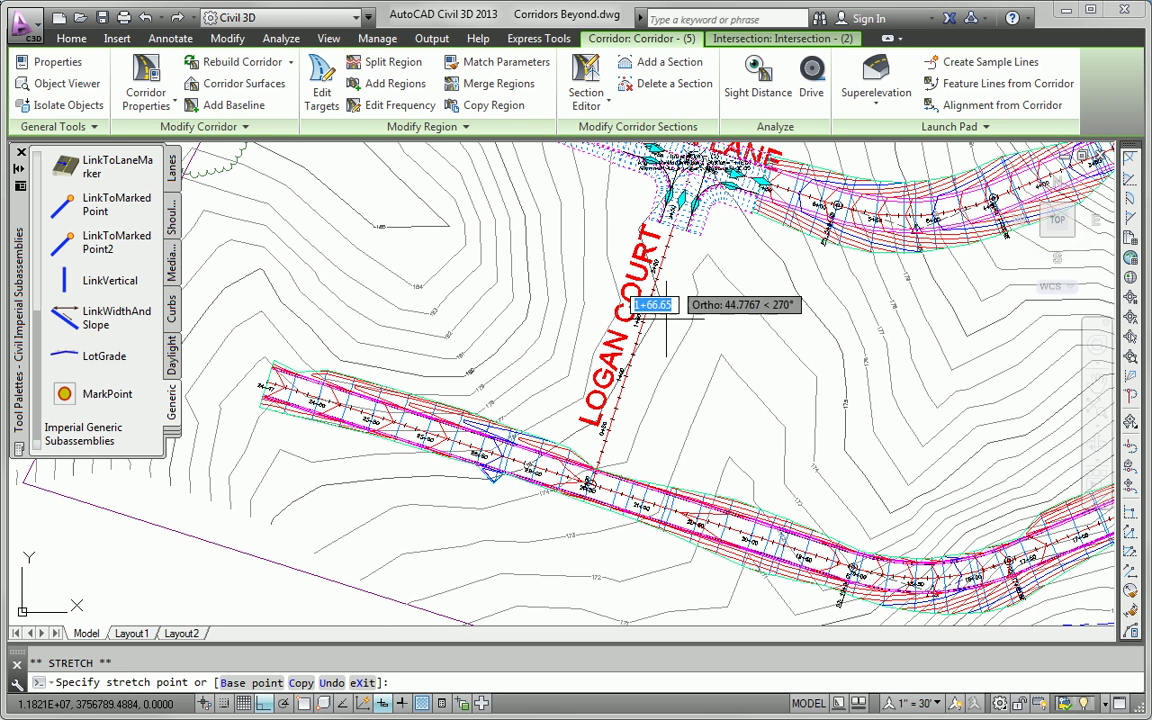
click(645, 313)
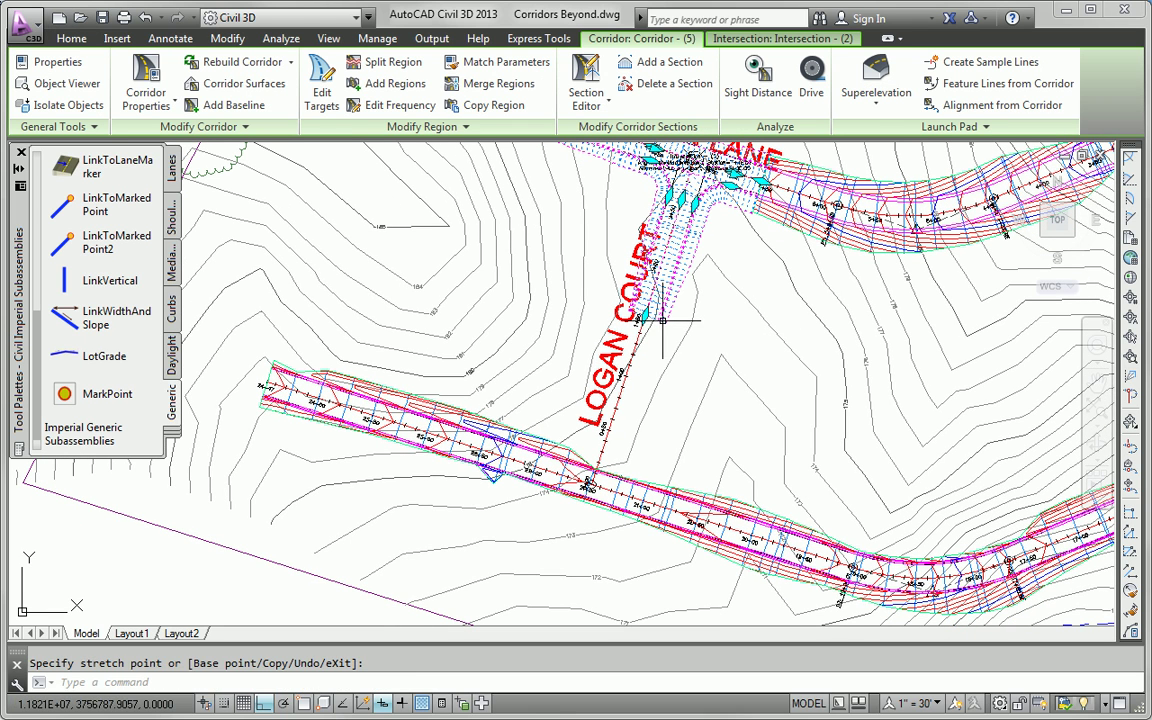
key(Escape)
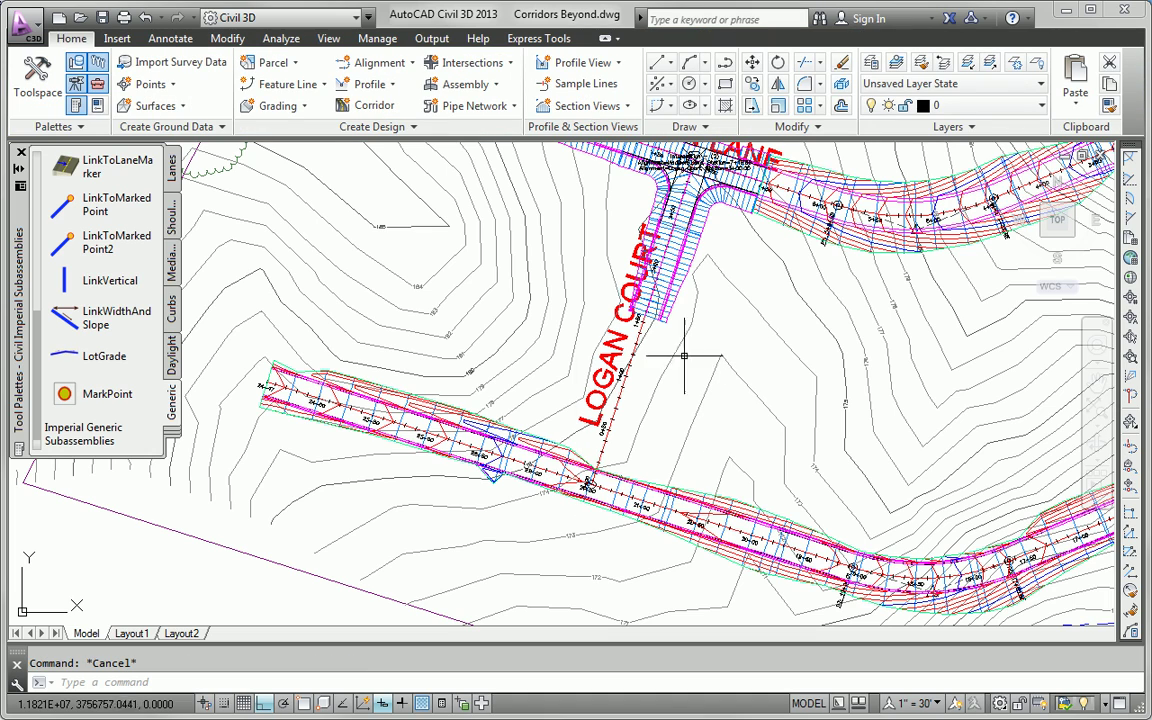
middle_drag(675, 292, 510, 405)
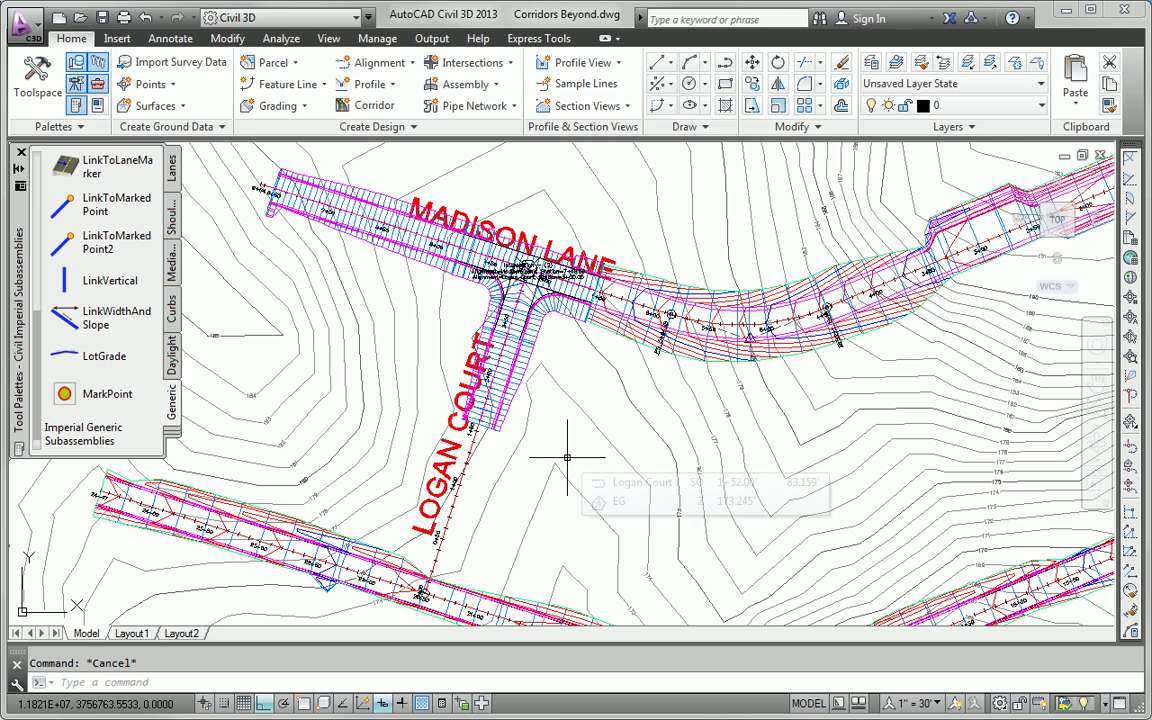
mouse_move(567, 457)
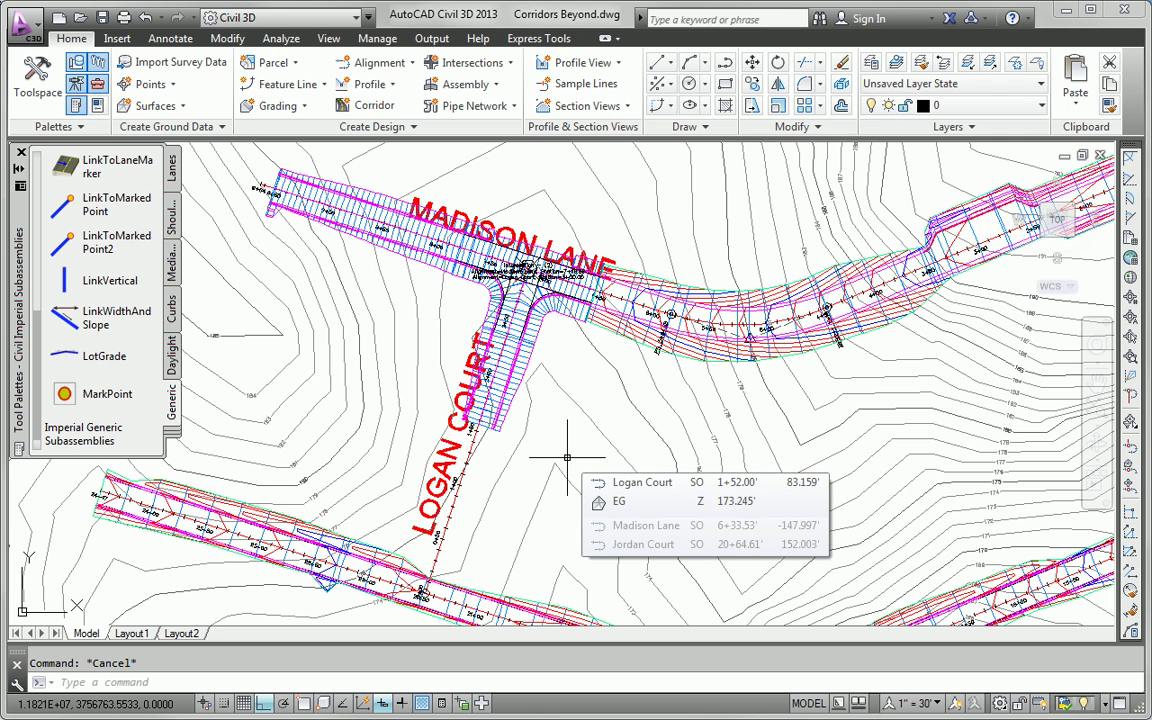
scroll(567, 457, down, 3)
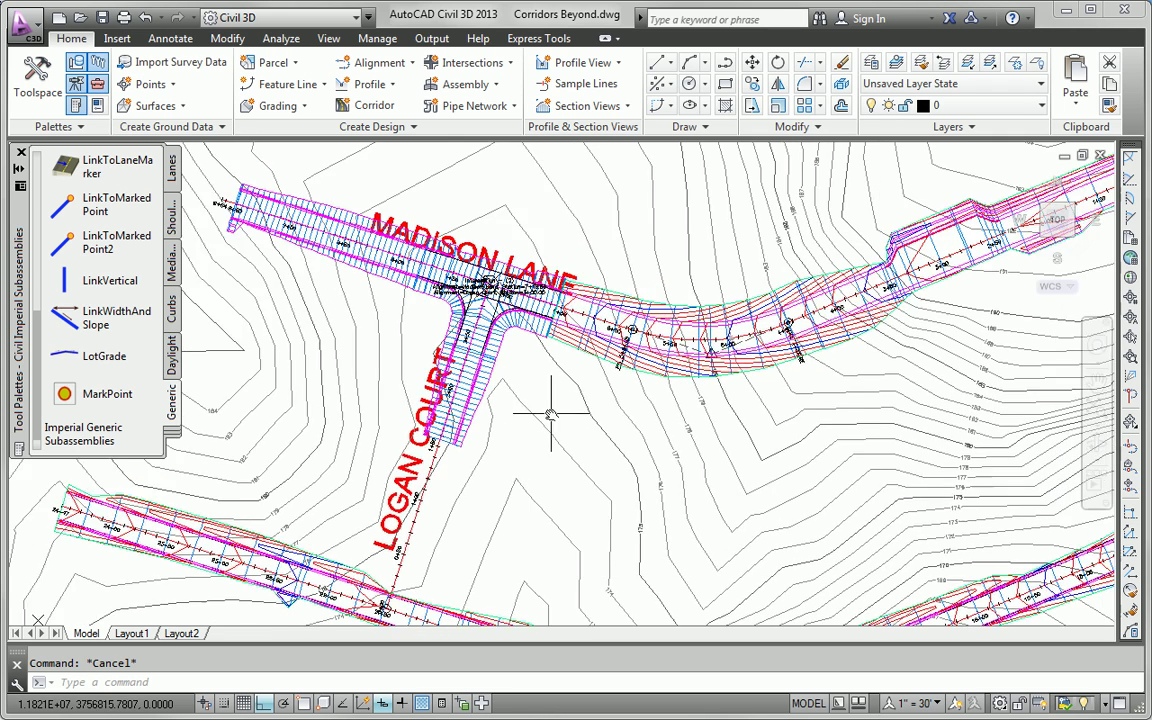
scroll(447, 452, up, 1)
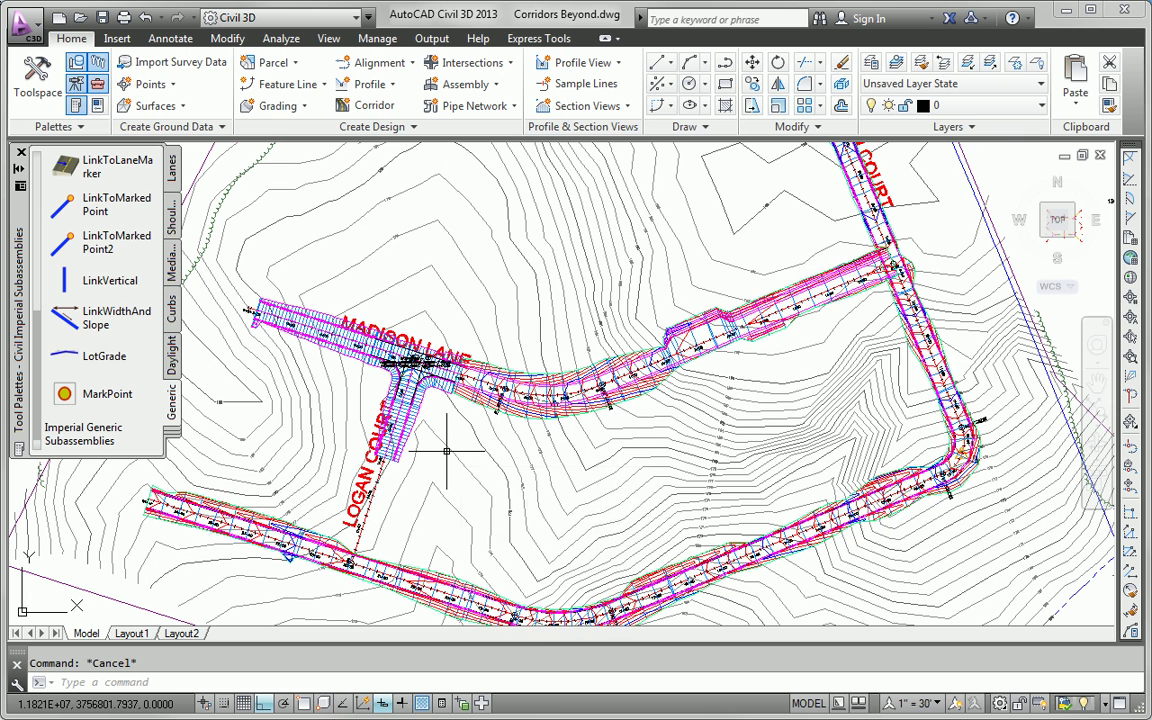
mouse_move(447, 452)
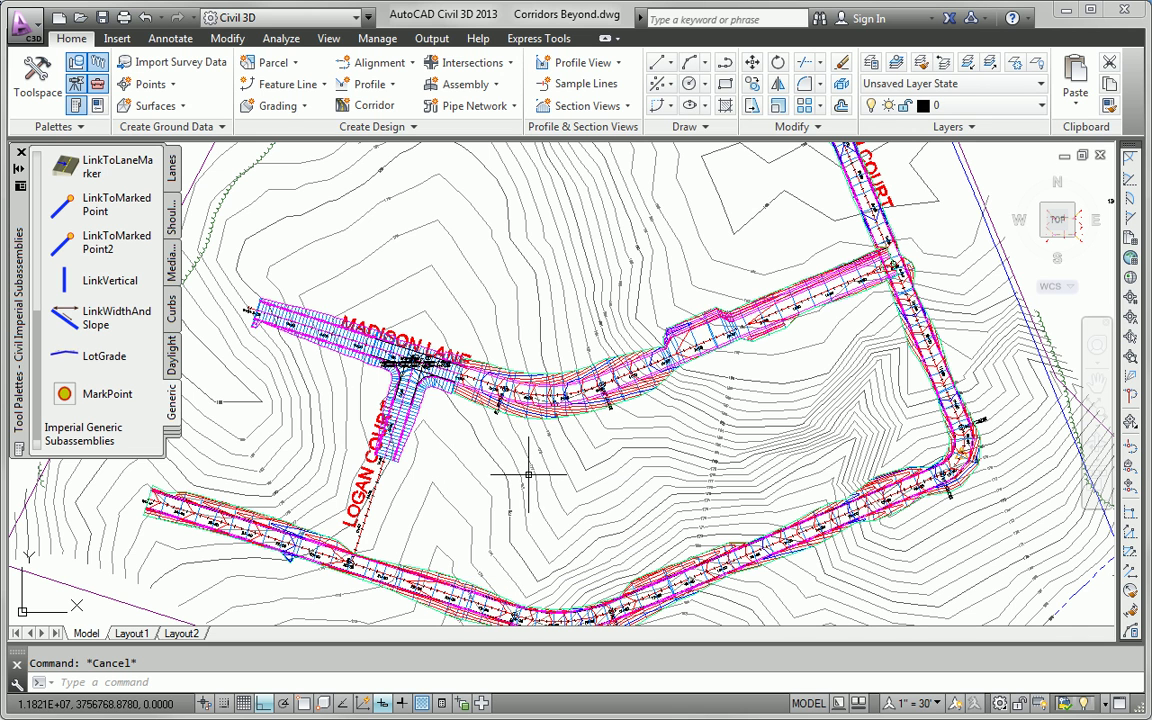
mouse_move(533, 480)
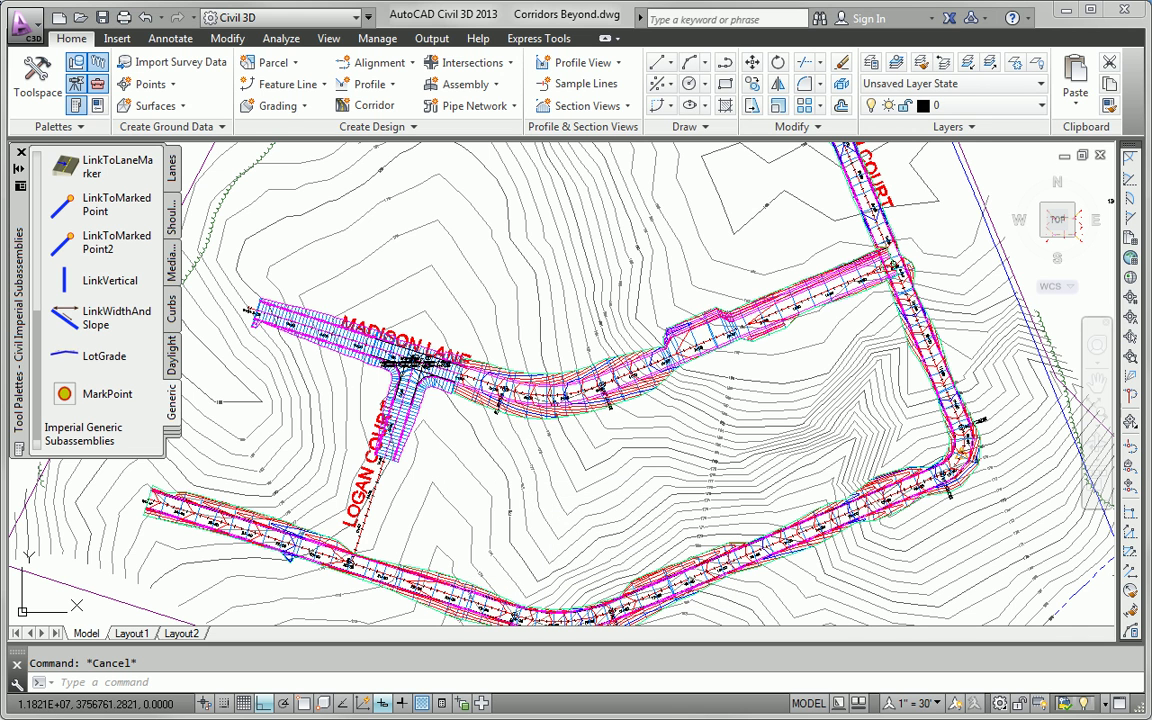